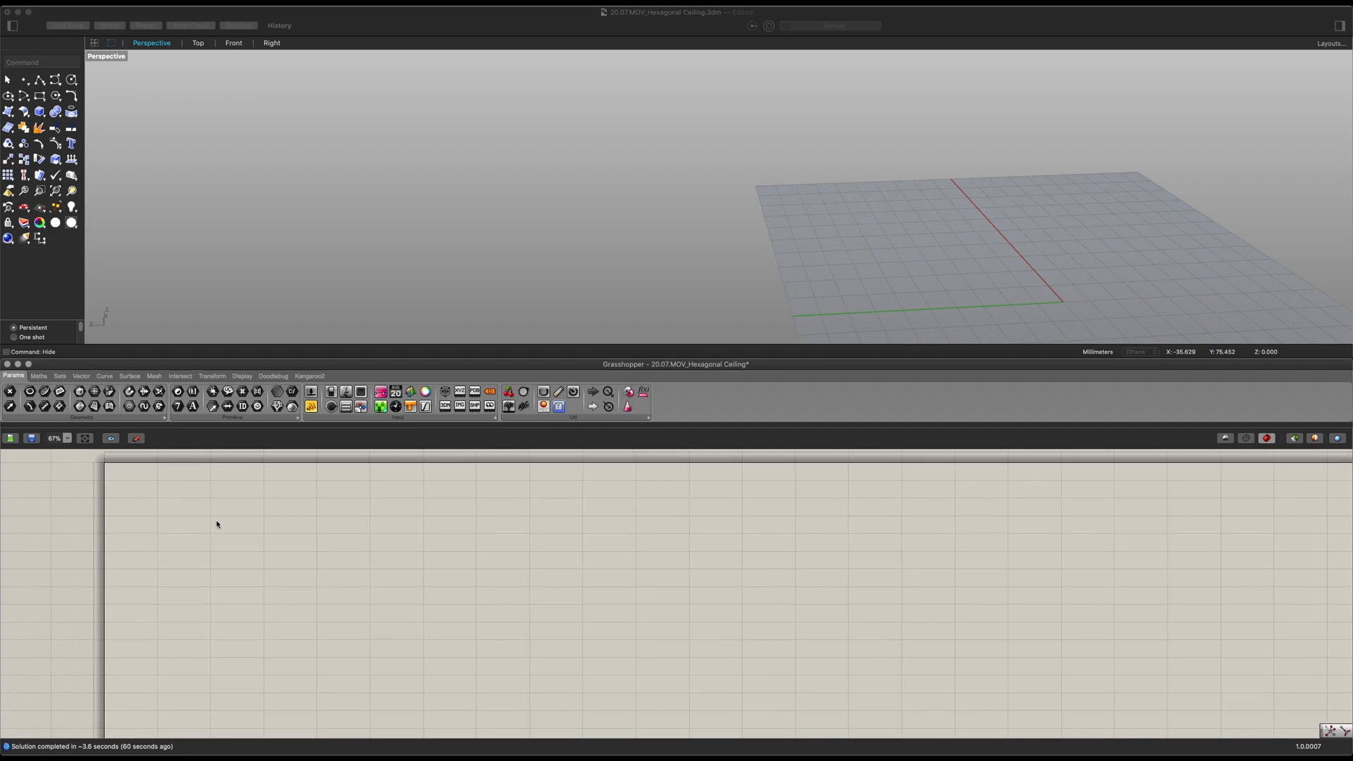
# Add a Point parameter to the canvas and set it to one point picked on the Rhino construction plane.
pyautogui.doubleClick(356, 573)
pyautogui.write('point')
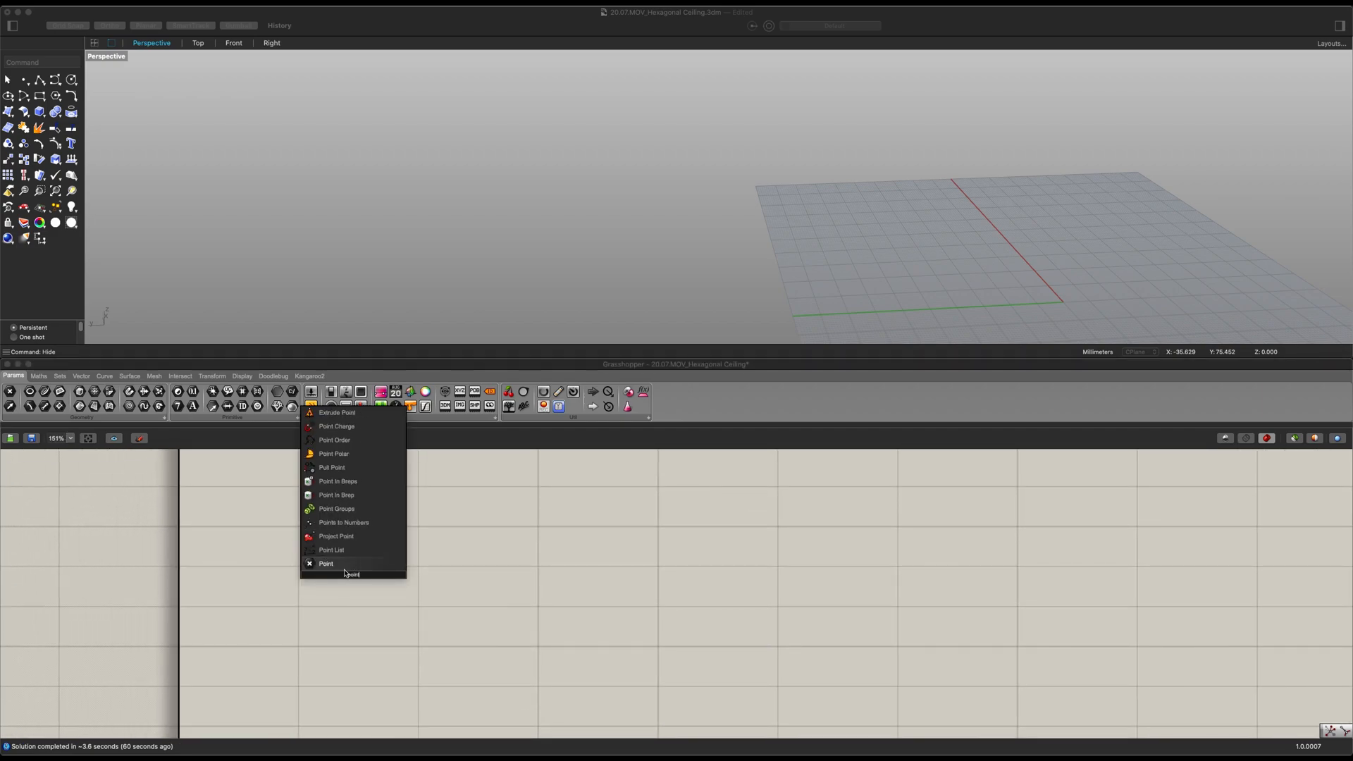
pyautogui.click(335, 565)
pyautogui.moveTo(352, 574); pyautogui.dragTo(327, 537)
pyautogui.rightClick(327, 538)
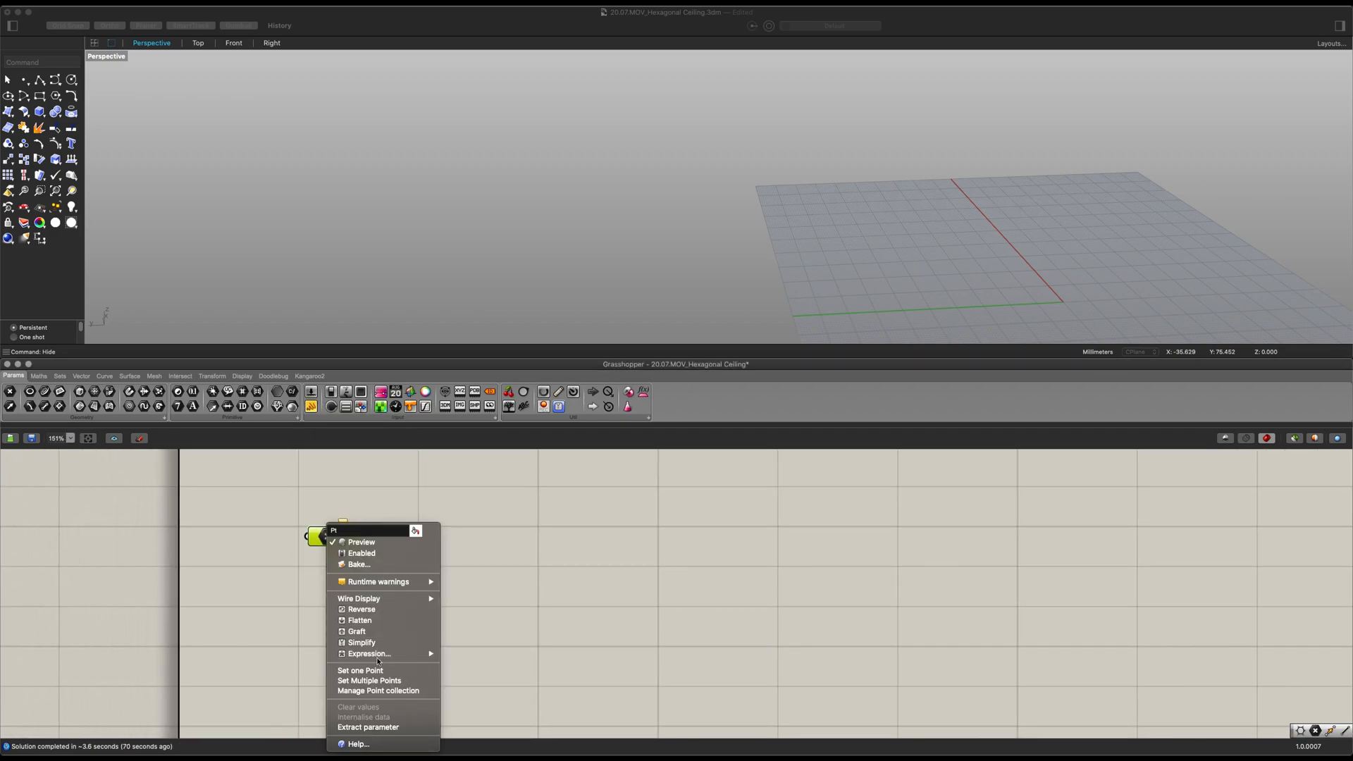
pyautogui.click(384, 673)
pyautogui.click(1020, 224)
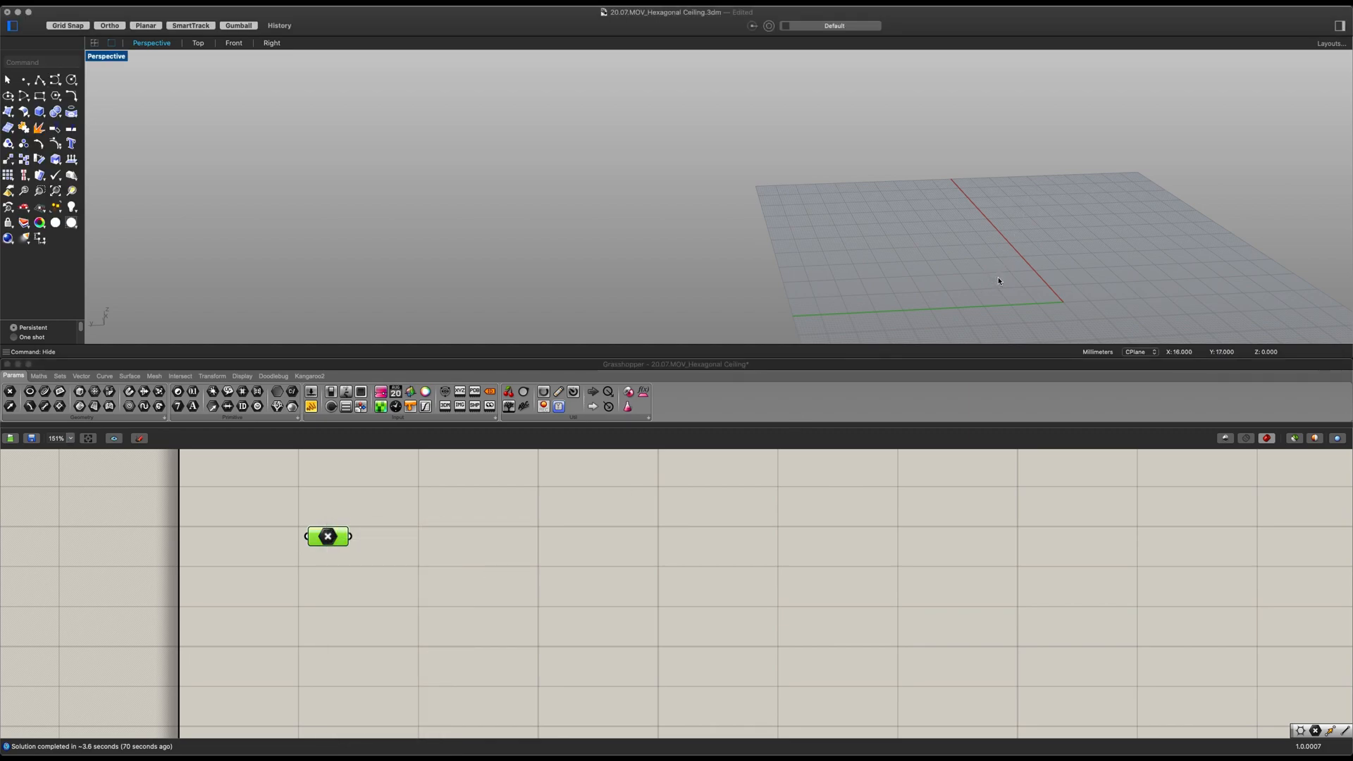
# Add a Hexagonal grid component and connect the Point parameter to its plane input.
pyautogui.doubleClick(522, 561)
pyautogui.write('he')
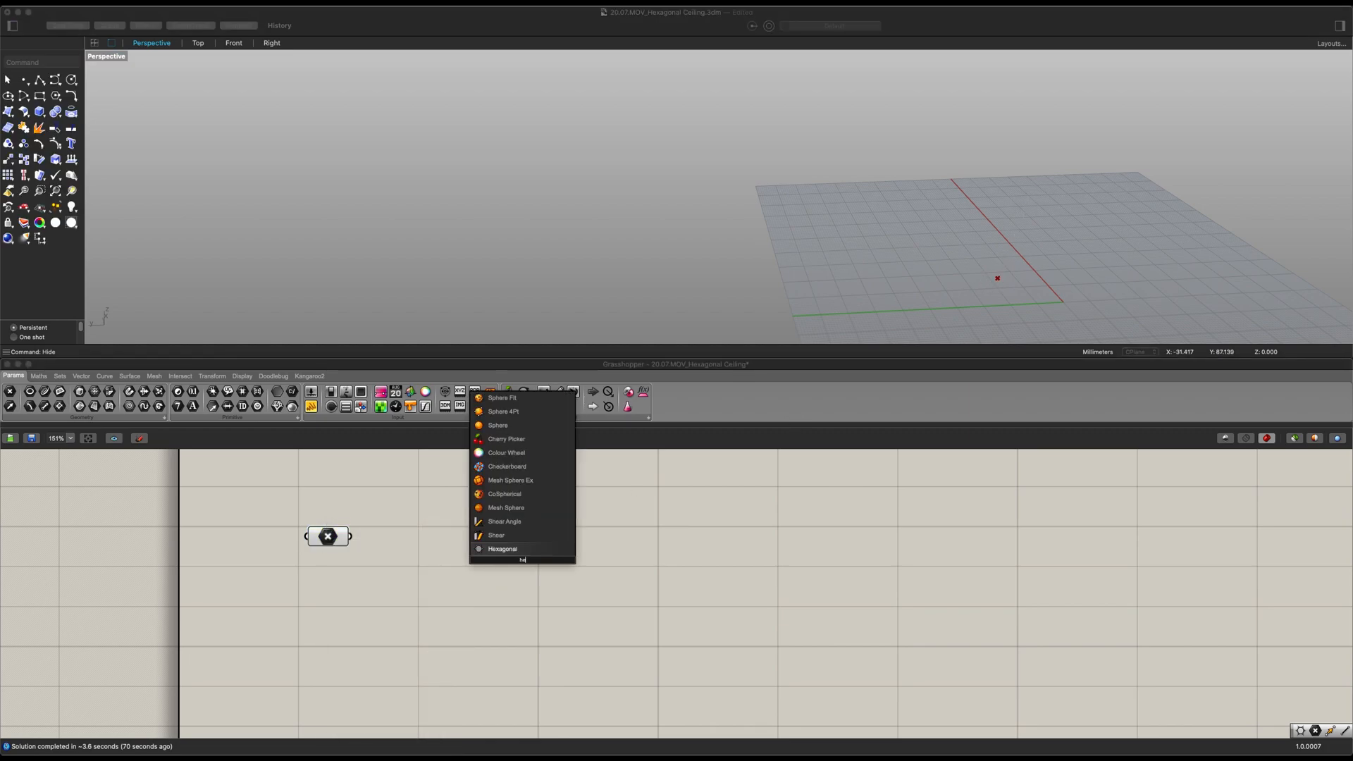
pyautogui.write('xag')
pyautogui.click(521, 550)
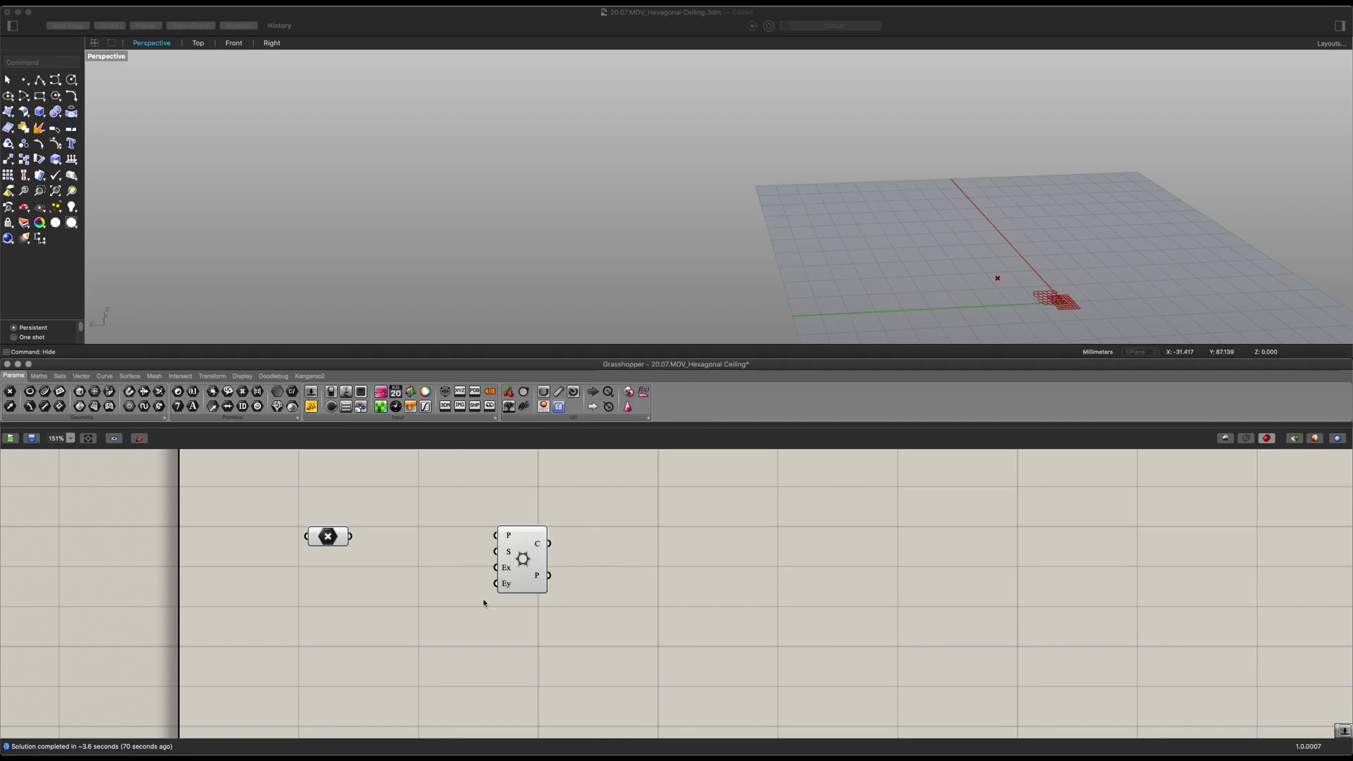
pyautogui.moveTo(485, 556); pyautogui.dragTo(616, 547)
# Create a number slider with value 6 and connect it to the hexagonal grid's Size input.
pyautogui.doubleClick(515, 600)
pyautogui.write('6')
pyautogui.press('Return')
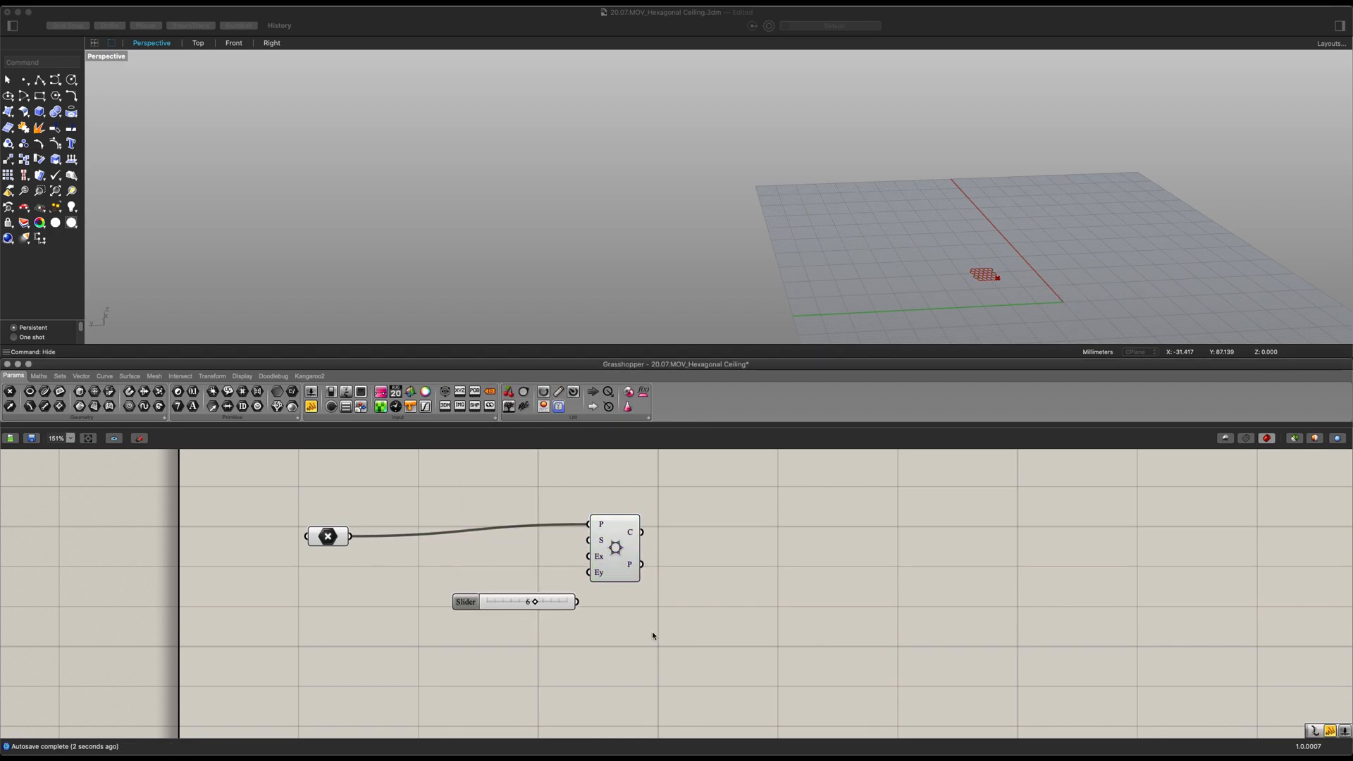
pyautogui.moveTo(466, 601); pyautogui.dragTo(334, 573)
# Create a number slider with value 25 and connect it to both the Extent X and Extent Y inputs of the grid.
pyautogui.doubleClick(489, 638)
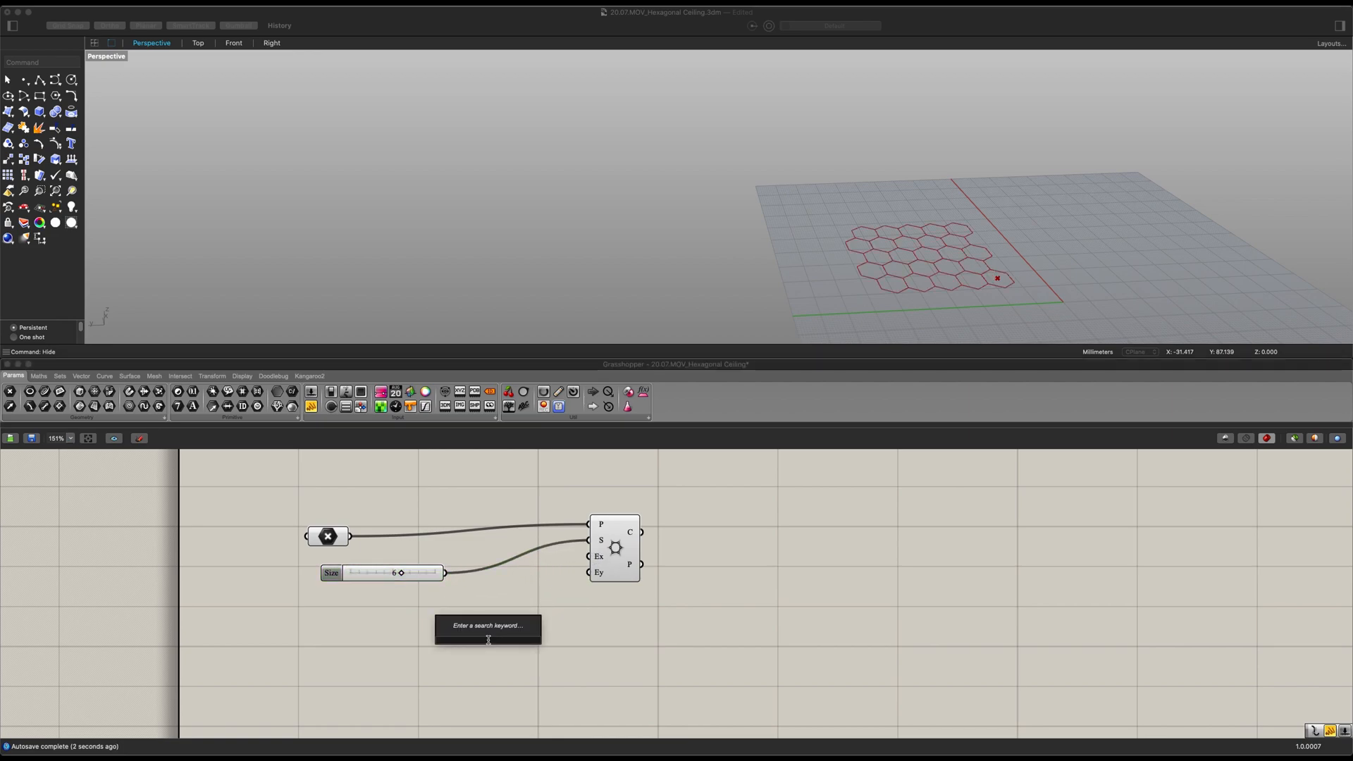
pyautogui.write('25')
pyautogui.press('Return')
pyautogui.moveTo(556, 643); pyautogui.dragTo(582, 586)
pyautogui.moveTo(467, 646); pyautogui.dragTo(589, 557)
pyautogui.moveTo(444, 647); pyautogui.dragTo(425, 603)
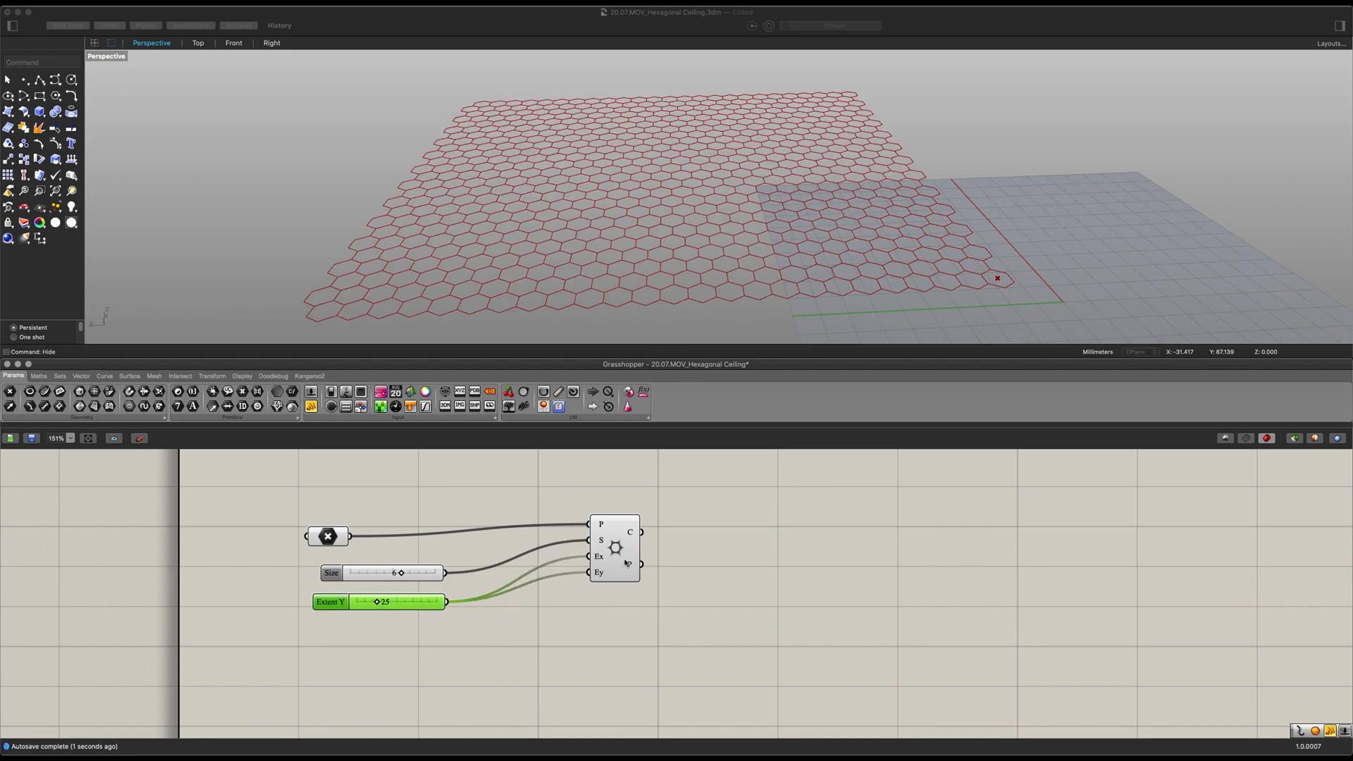
# Flatten the hexagonal grid's cells output and feed it into a new Explode component.
pyautogui.rightClick(631, 532)
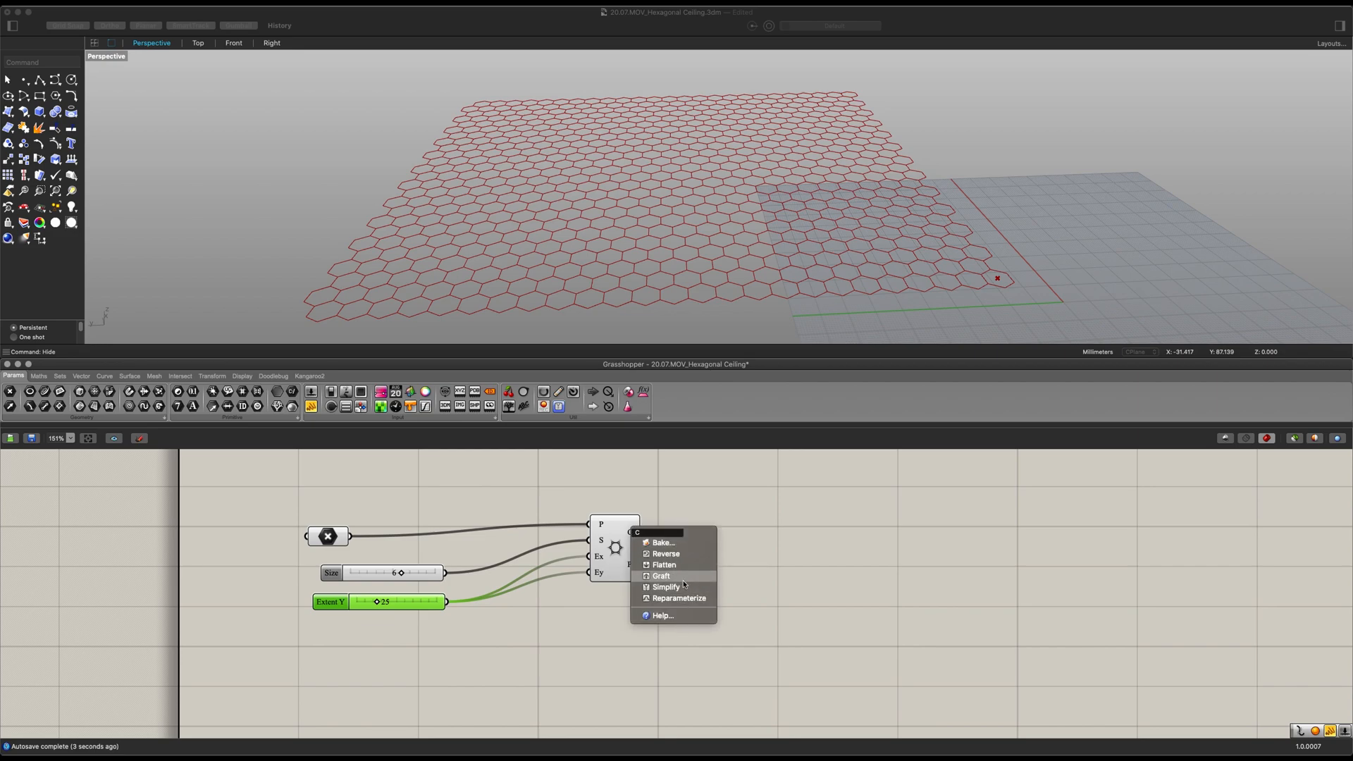
pyautogui.click(663, 565)
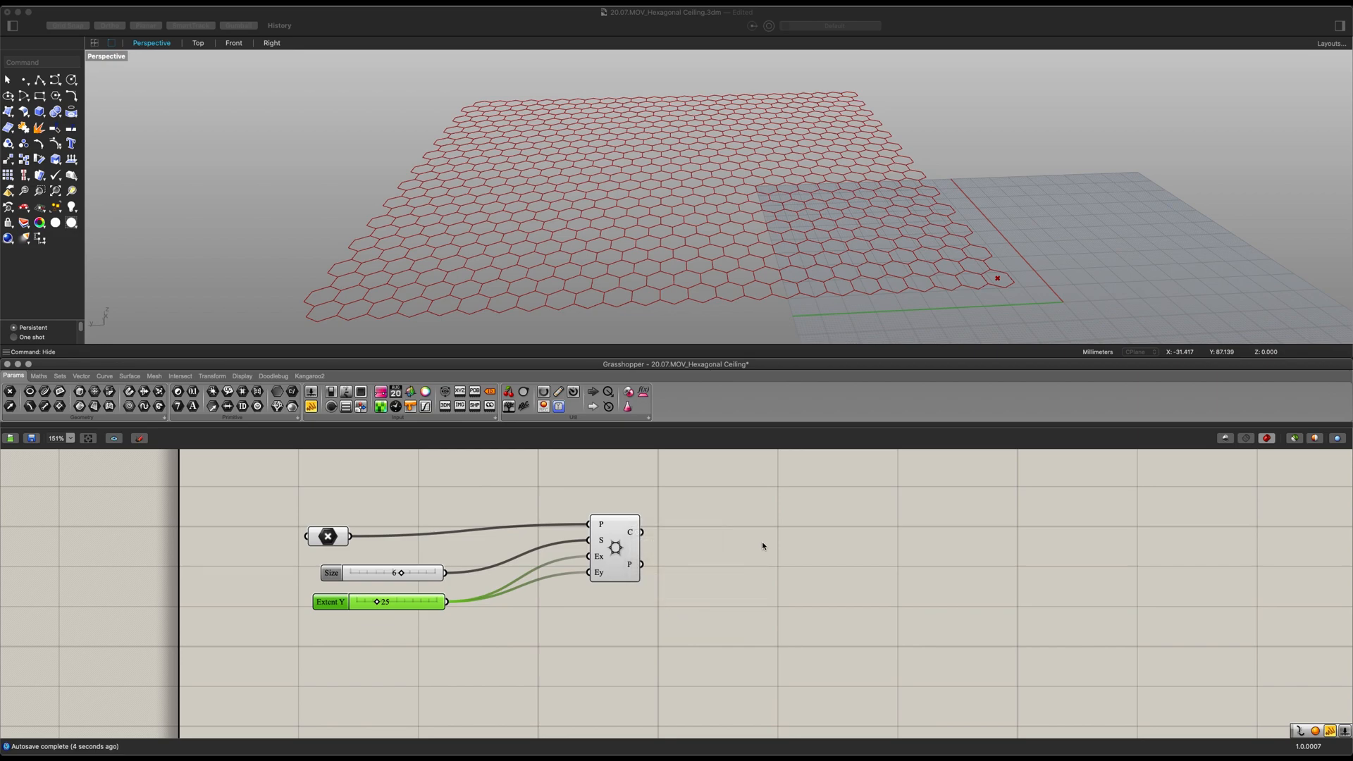
pyautogui.doubleClick(758, 544)
pyautogui.write('expl')
pyautogui.click(752, 537)
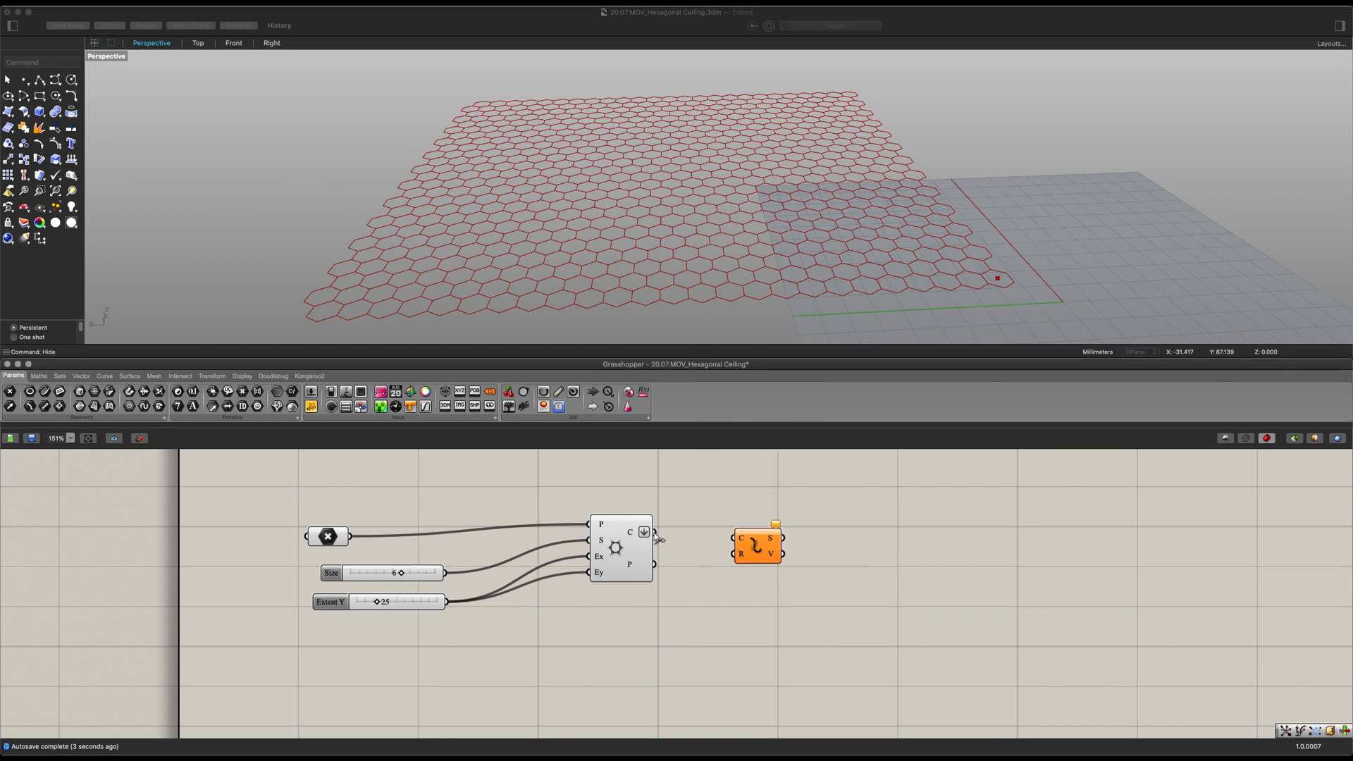
pyautogui.moveTo(733, 537); pyautogui.dragTo(735, 537)
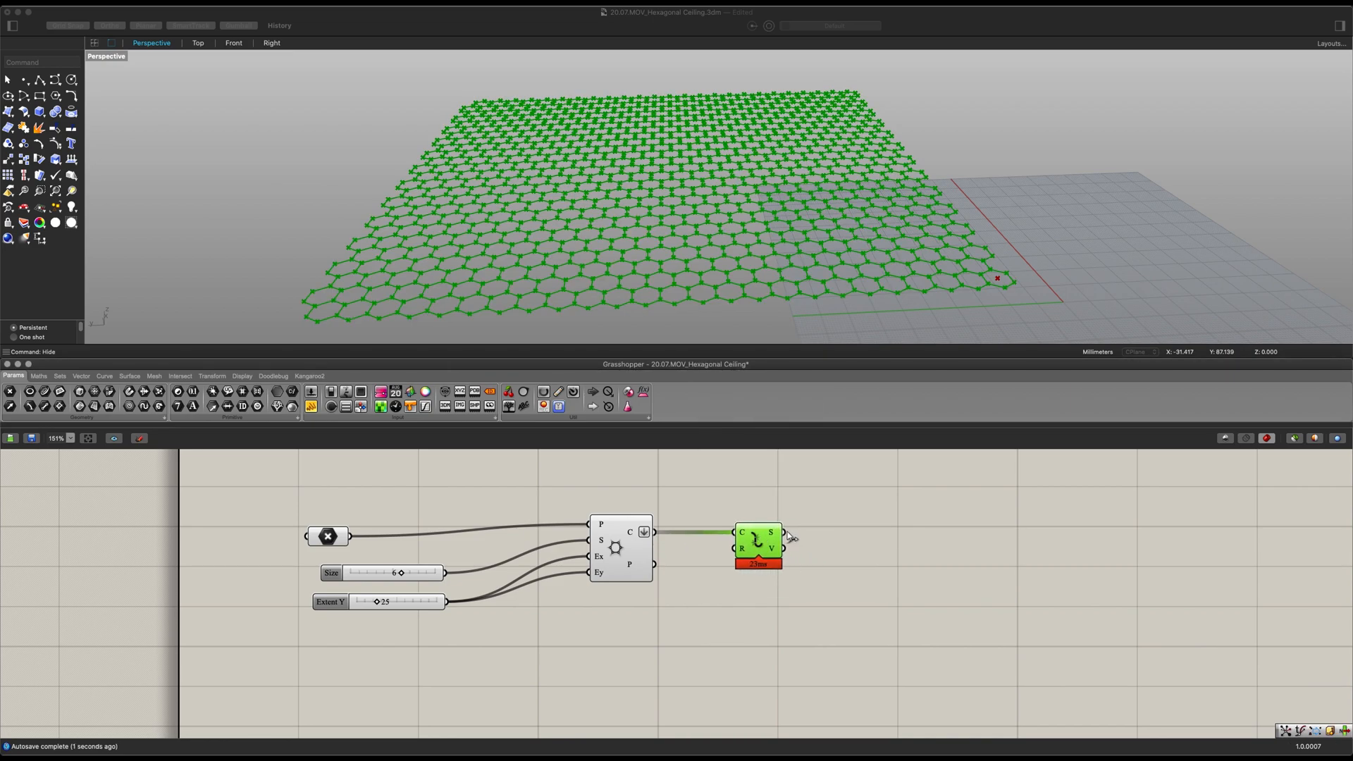
# Simplify the Explode component's segments output and connect it to a new Point On Curve component.
pyautogui.rightClick(777, 535)
pyautogui.click(818, 592)
pyautogui.moveTo(887, 569); pyautogui.dragTo(729, 601, button='right')
pyautogui.doubleClick(794, 568)
pyautogui.write('p')
pyautogui.press('BackSpace')
pyautogui.write('point')
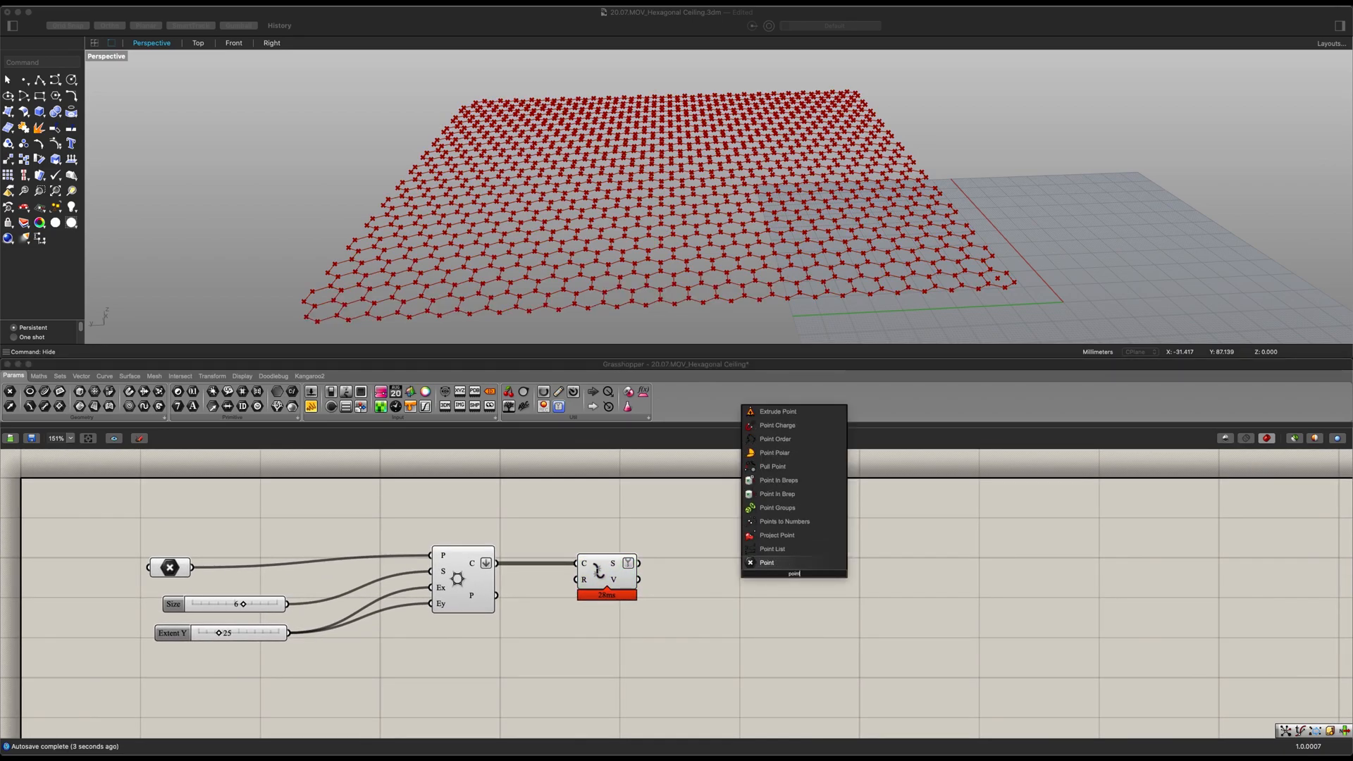
pyautogui.write(' on')
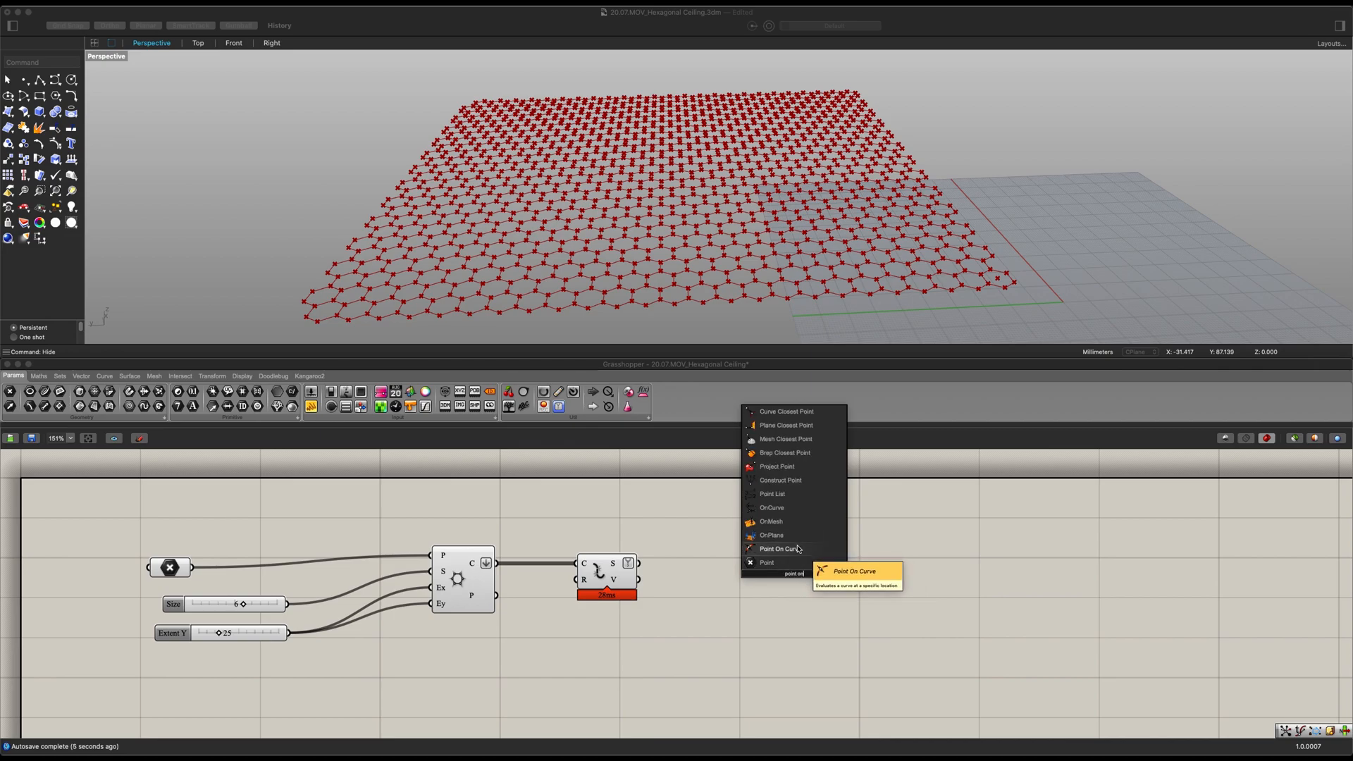
pyautogui.click(798, 549)
pyautogui.moveTo(755, 579)
pyautogui.mouseDown()
pyautogui.moveTo(785, 593)
pyautogui.moveTo(762, 560)
pyautogui.mouseUp()
pyautogui.click(777, 663)
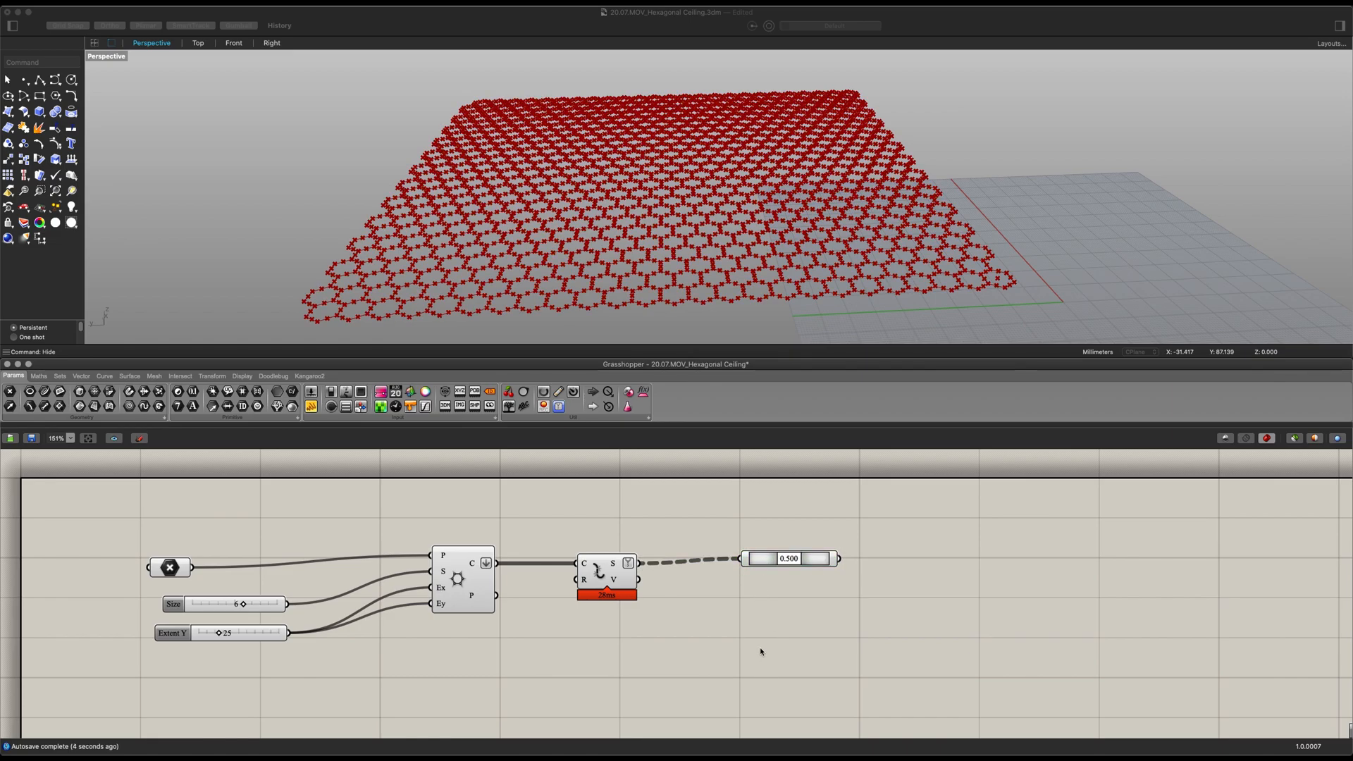
# Add an Evaluate Length component below Point On Curve and connect the exploded segments to its curve input.
pyautogui.doubleClick(761, 651)
pyautogui.write('eval')
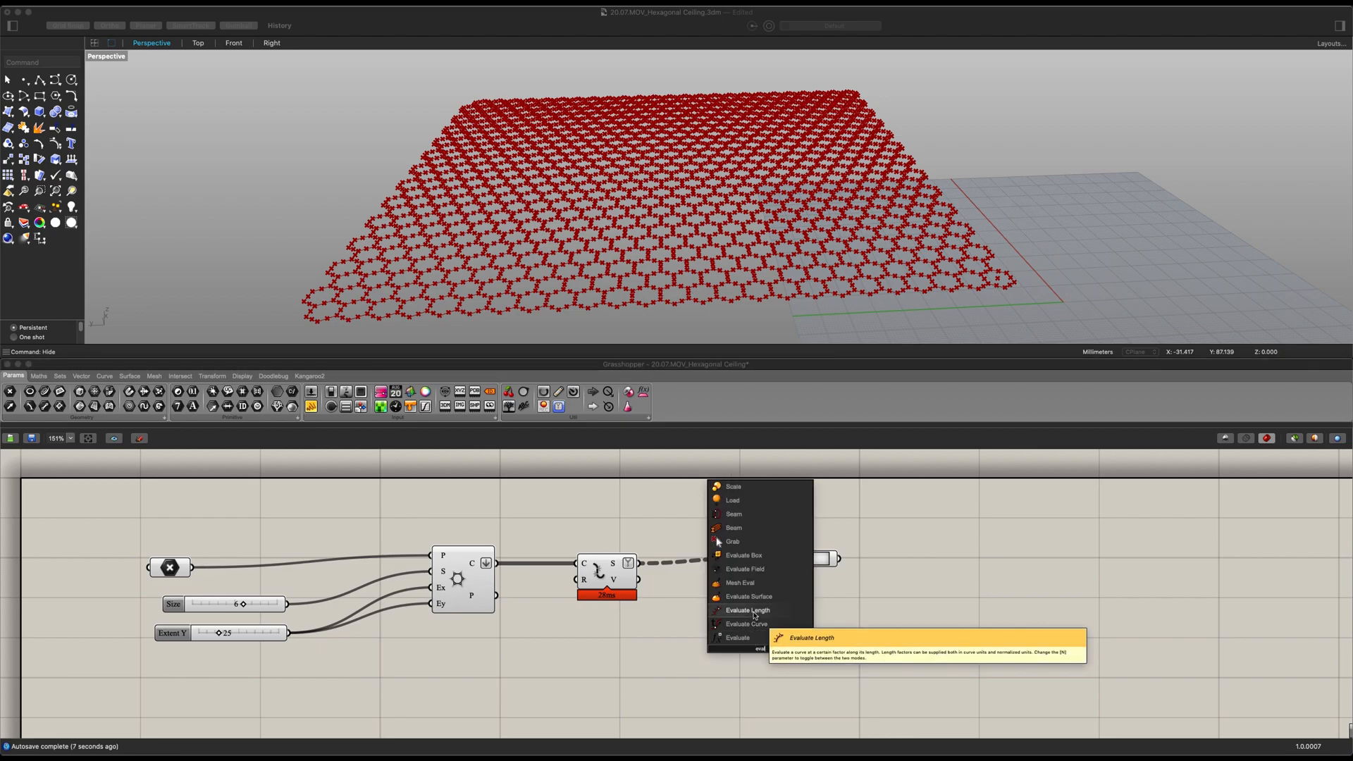
pyautogui.click(747, 611)
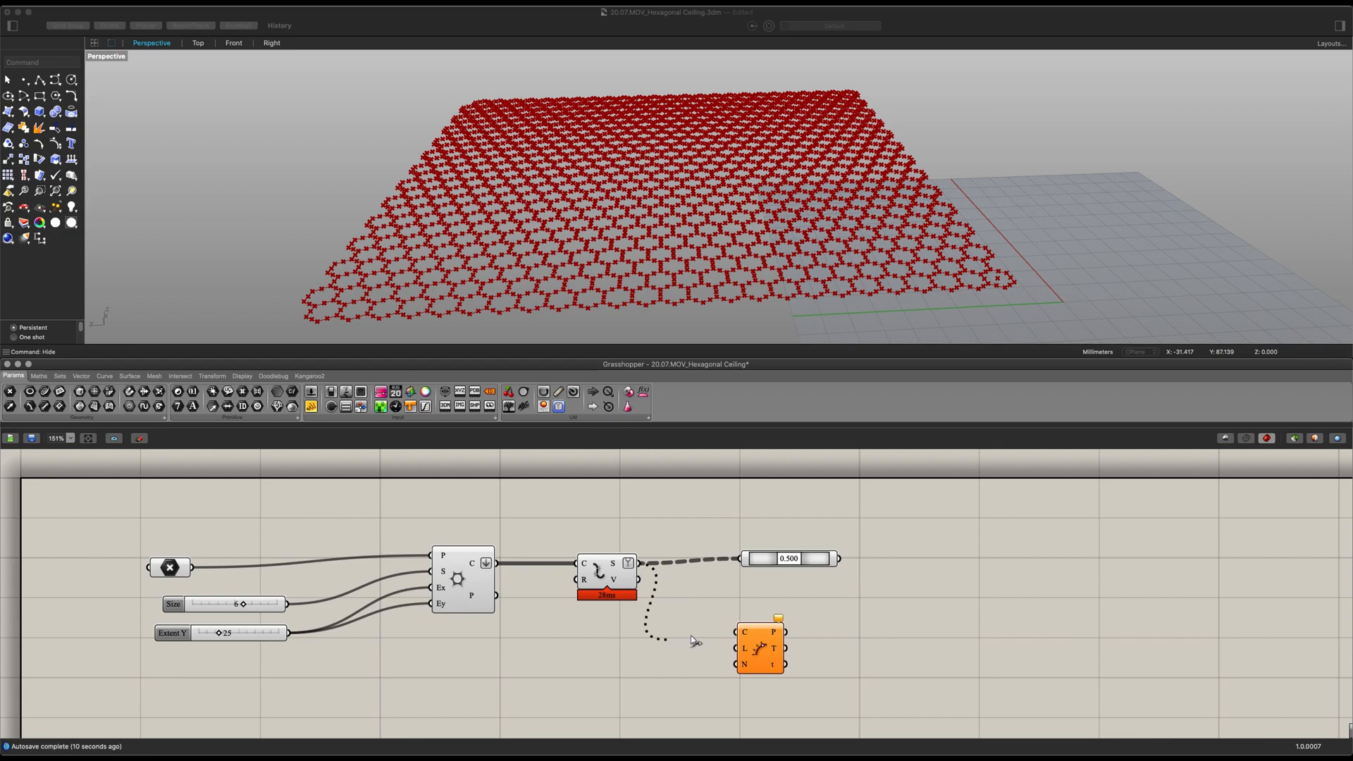
pyautogui.moveTo(741, 647); pyautogui.dragTo(782, 657)
pyautogui.scroll(-5, 725, 614)
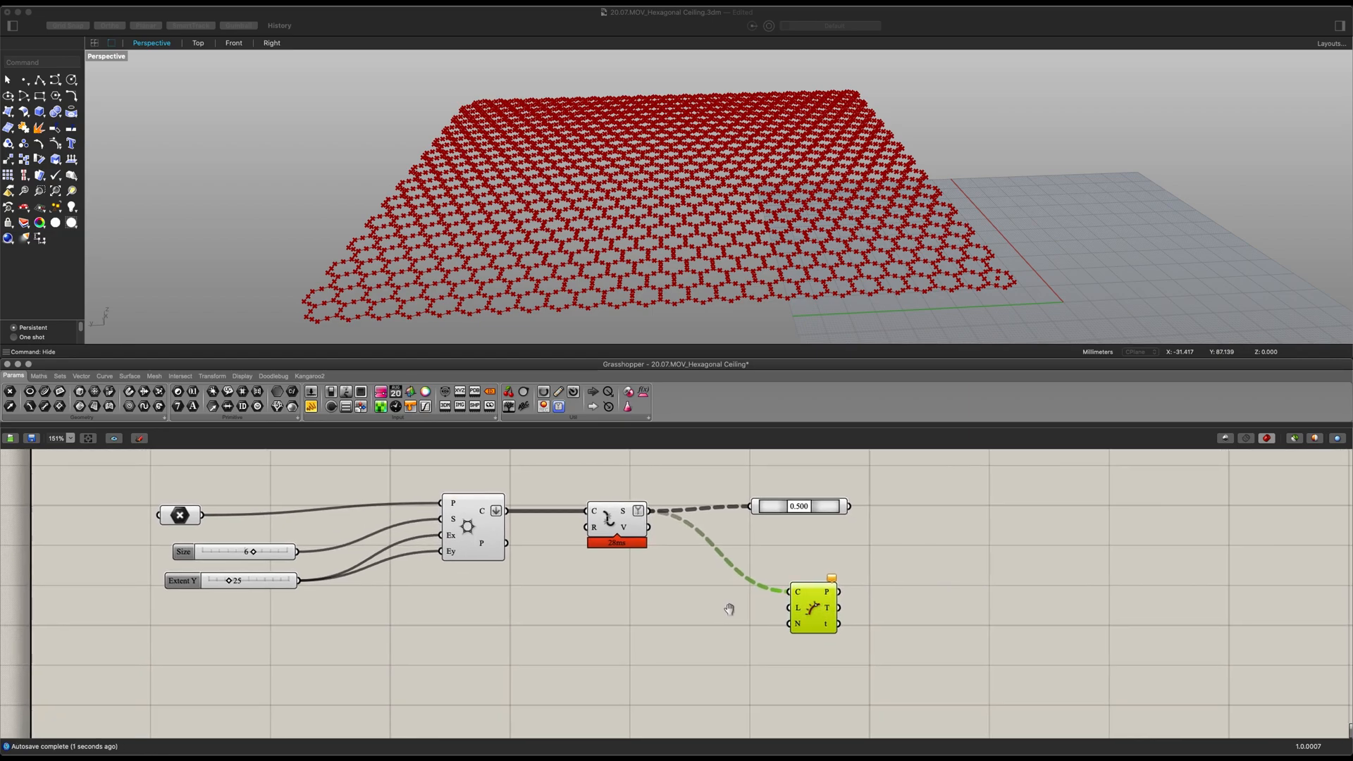
# Create a number slider with value 0.5 and connect it to the Length input of Evaluate Length.
pyautogui.doubleClick(636, 610)
pyautogui.write('0.5')
pyautogui.press('Return')
pyautogui.moveTo(767, 601); pyautogui.dragTo(798, 583)
pyautogui.click(800, 587)
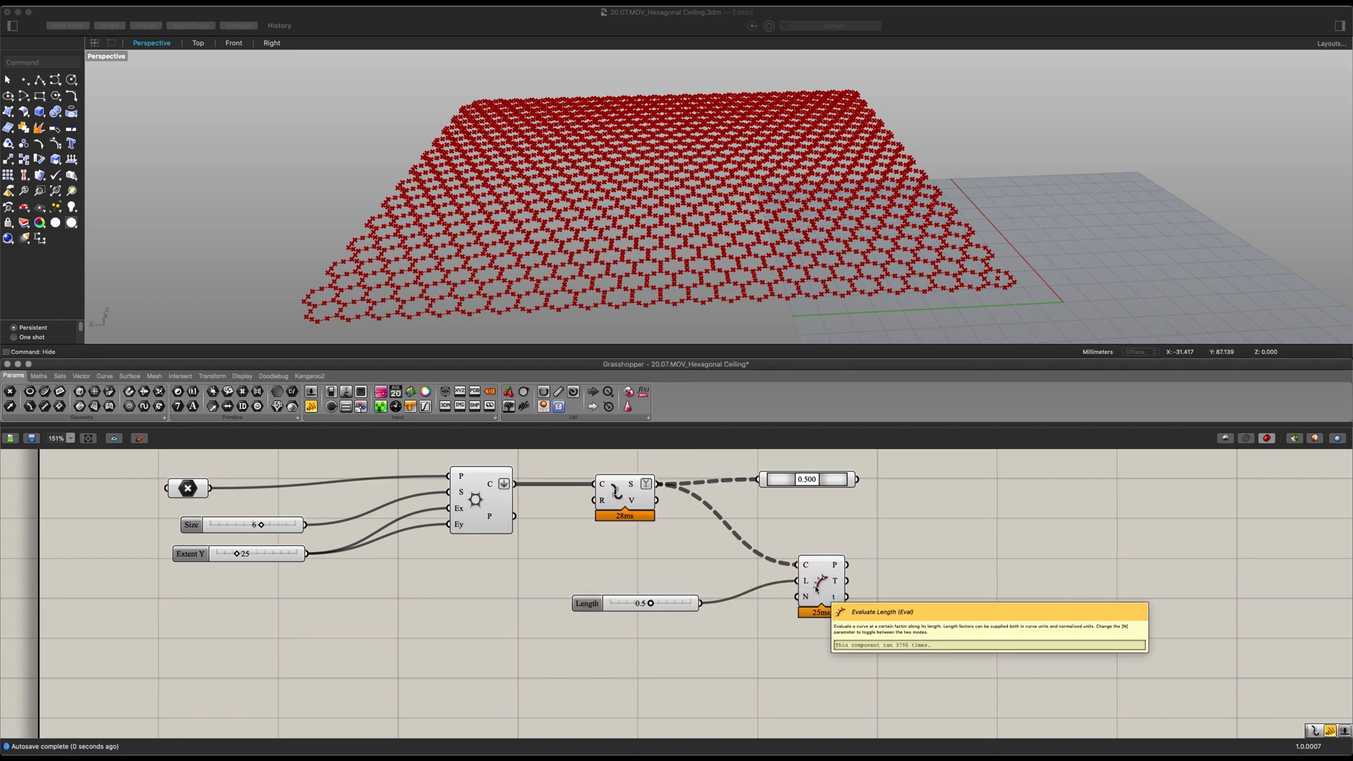
pyautogui.moveTo(802, 583); pyautogui.dragTo(759, 583)
# Add a Shift List component and connect the points output of Evaluate Length to its list input.
pyautogui.doubleClick(865, 581)
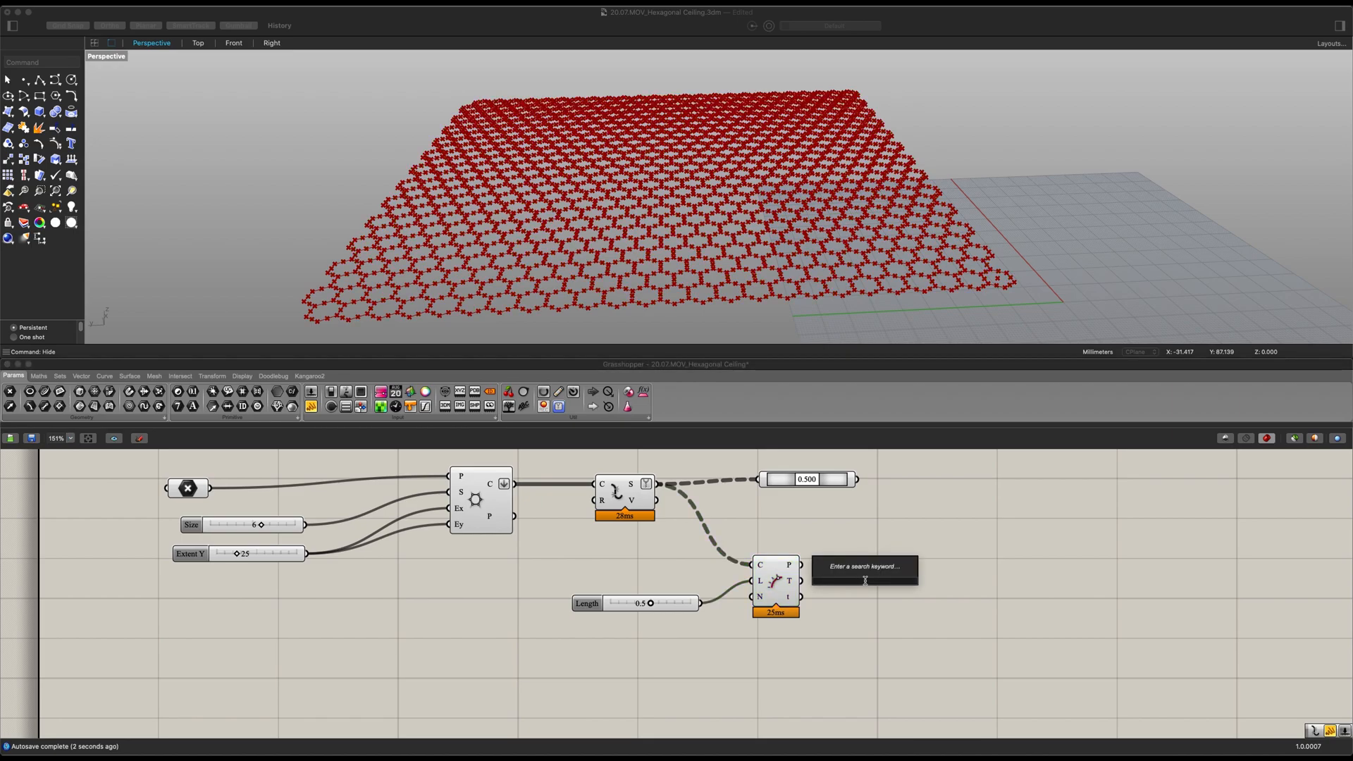
pyautogui.press('Return')
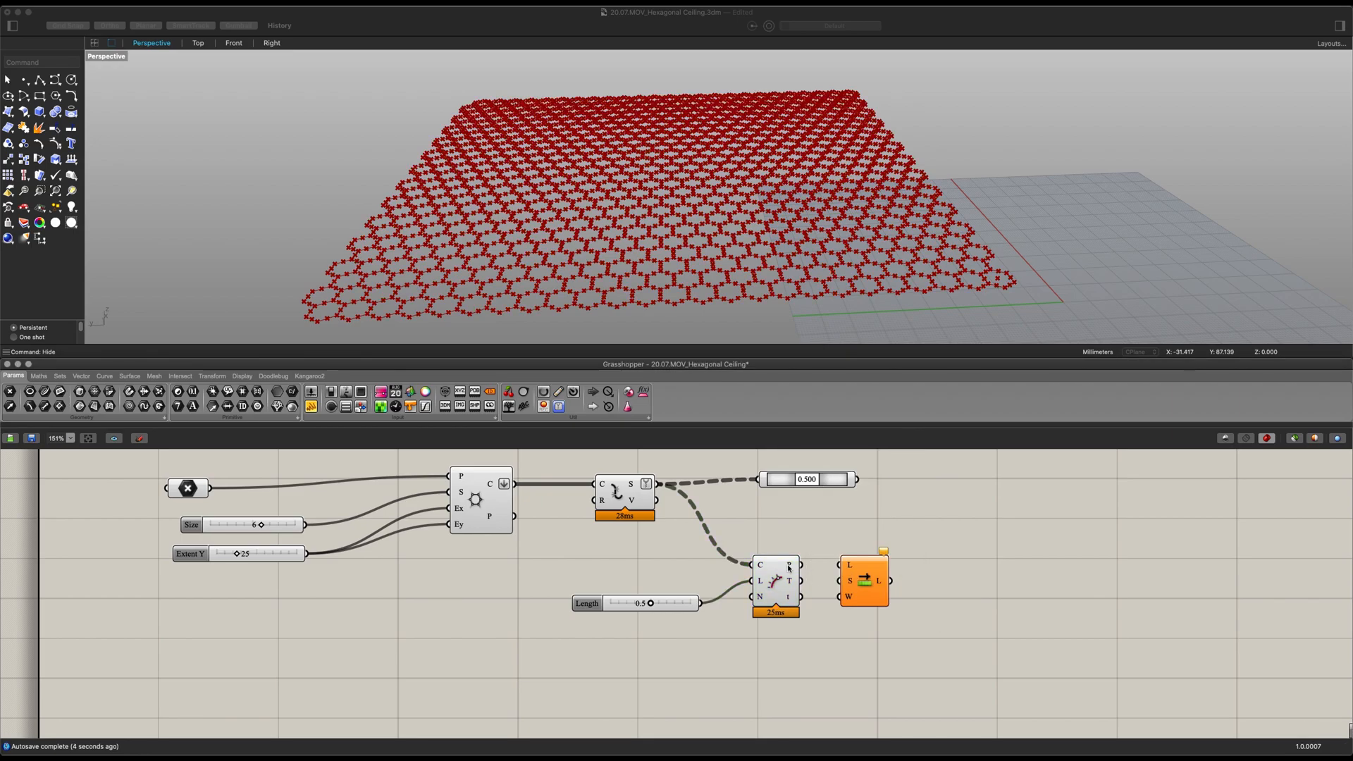
pyautogui.moveTo(863, 573); pyautogui.dragTo(911, 581)
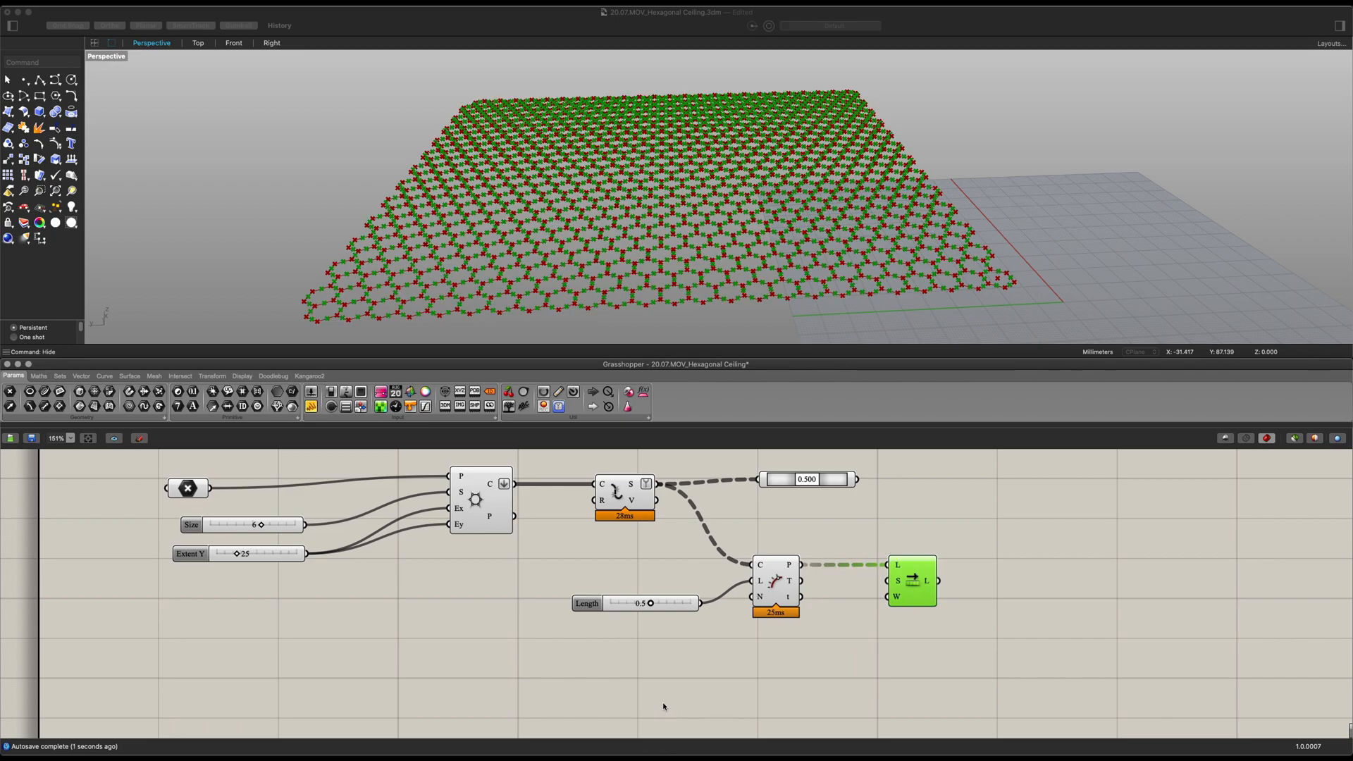
# Create a number slider with value 1 and connect it to the Shift input of Shift List.
pyautogui.doubleClick(654, 686)
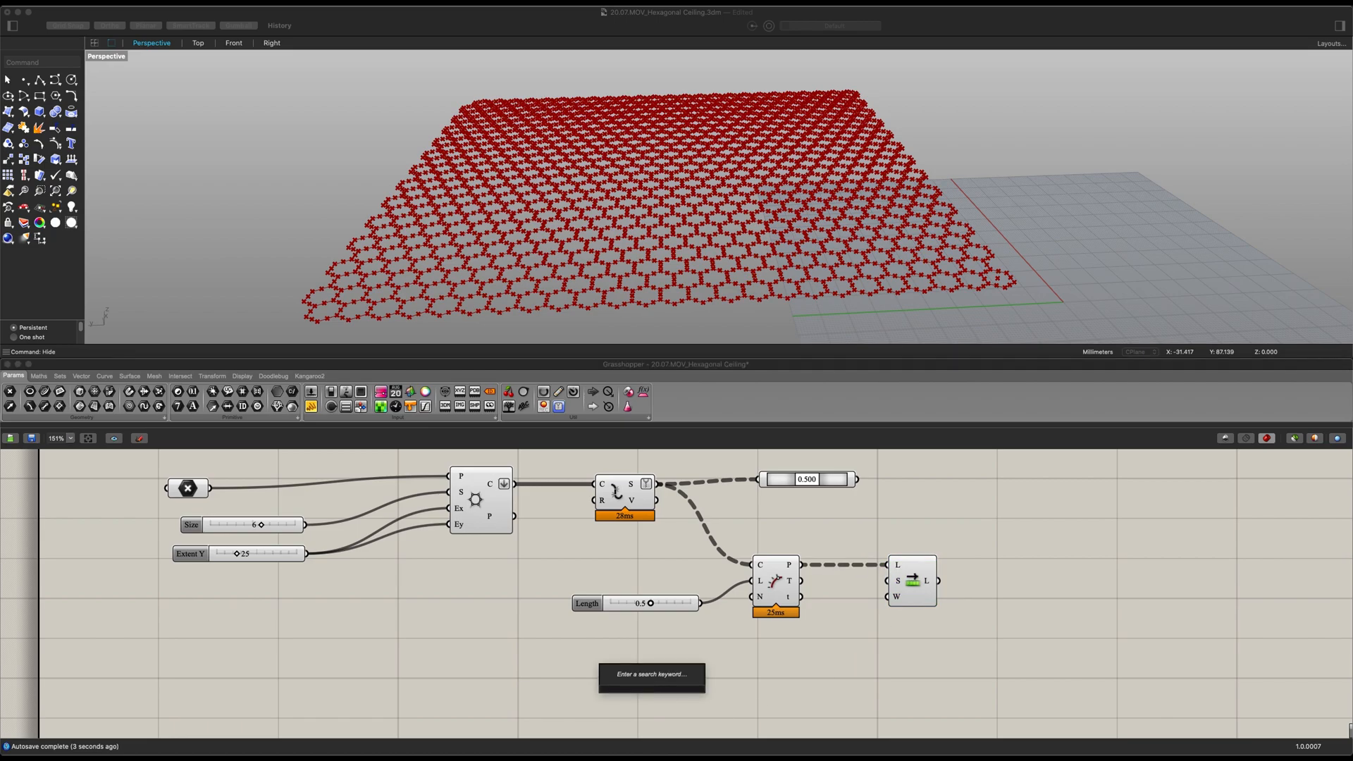
pyautogui.write('-')
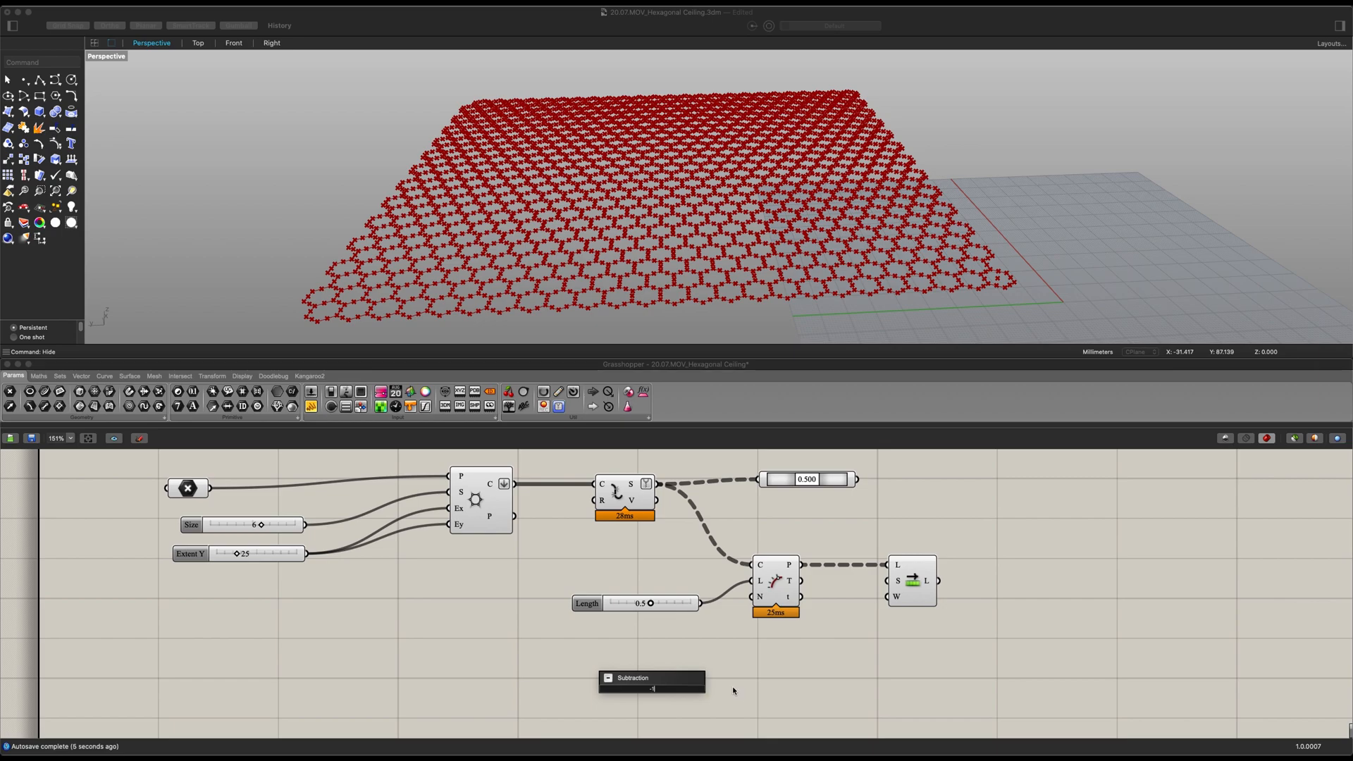
pyautogui.write('1')
pyautogui.press('Return')
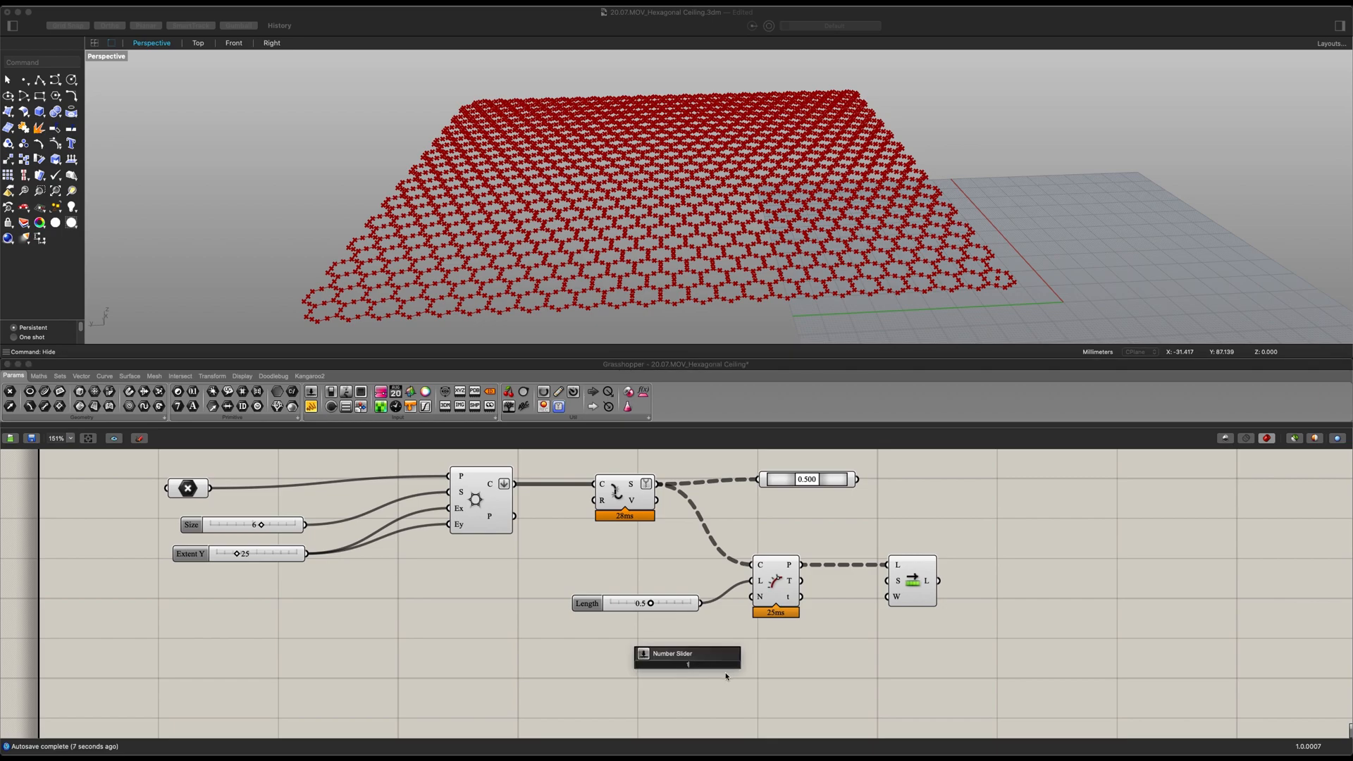
pyautogui.moveTo(881, 595)
pyautogui.mouseDown()
pyautogui.moveTo(887, 581)
pyautogui.moveTo(901, 594)
pyautogui.mouseUp()
# Add a Line component that joins the Point On Curve points (A) to the shifted list of points (B).
pyautogui.moveTo(1019, 634); pyautogui.dragTo(855, 658, button='right')
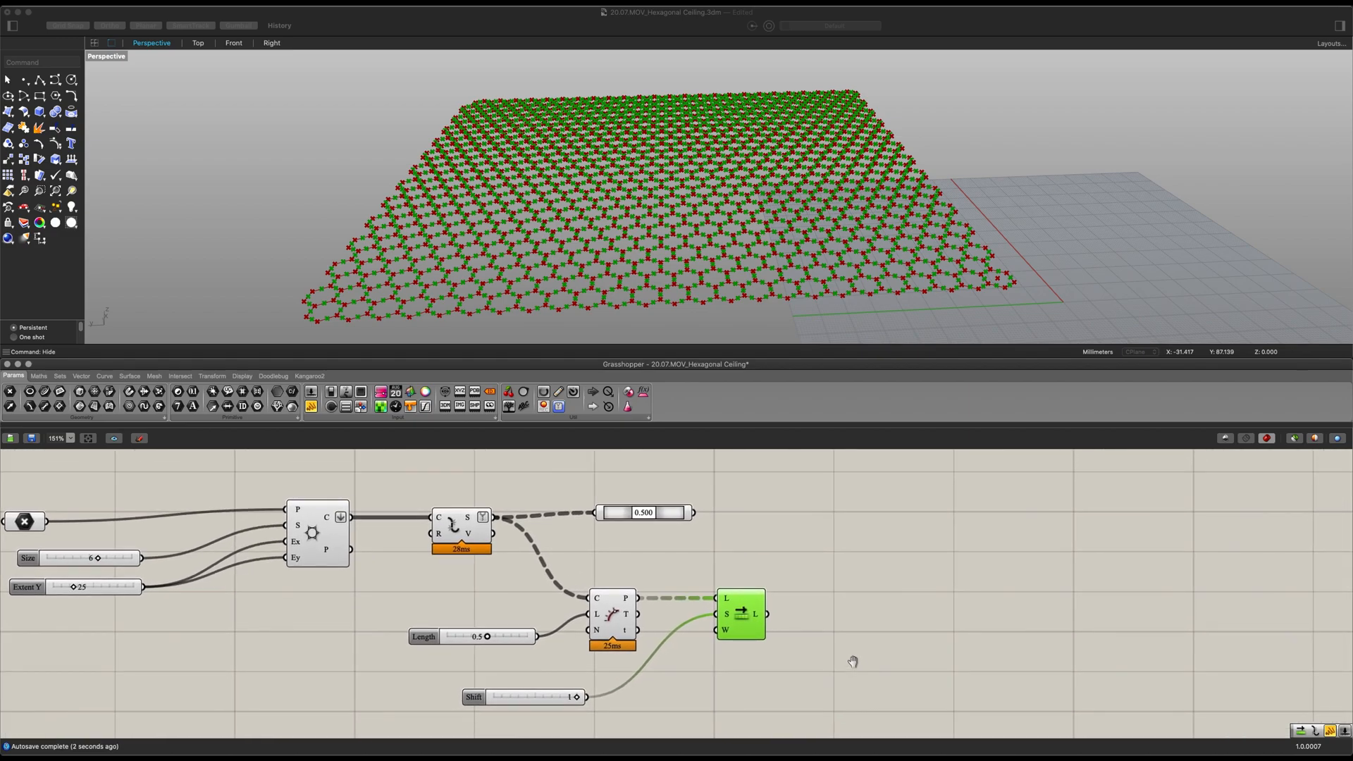
pyautogui.doubleClick(852, 561)
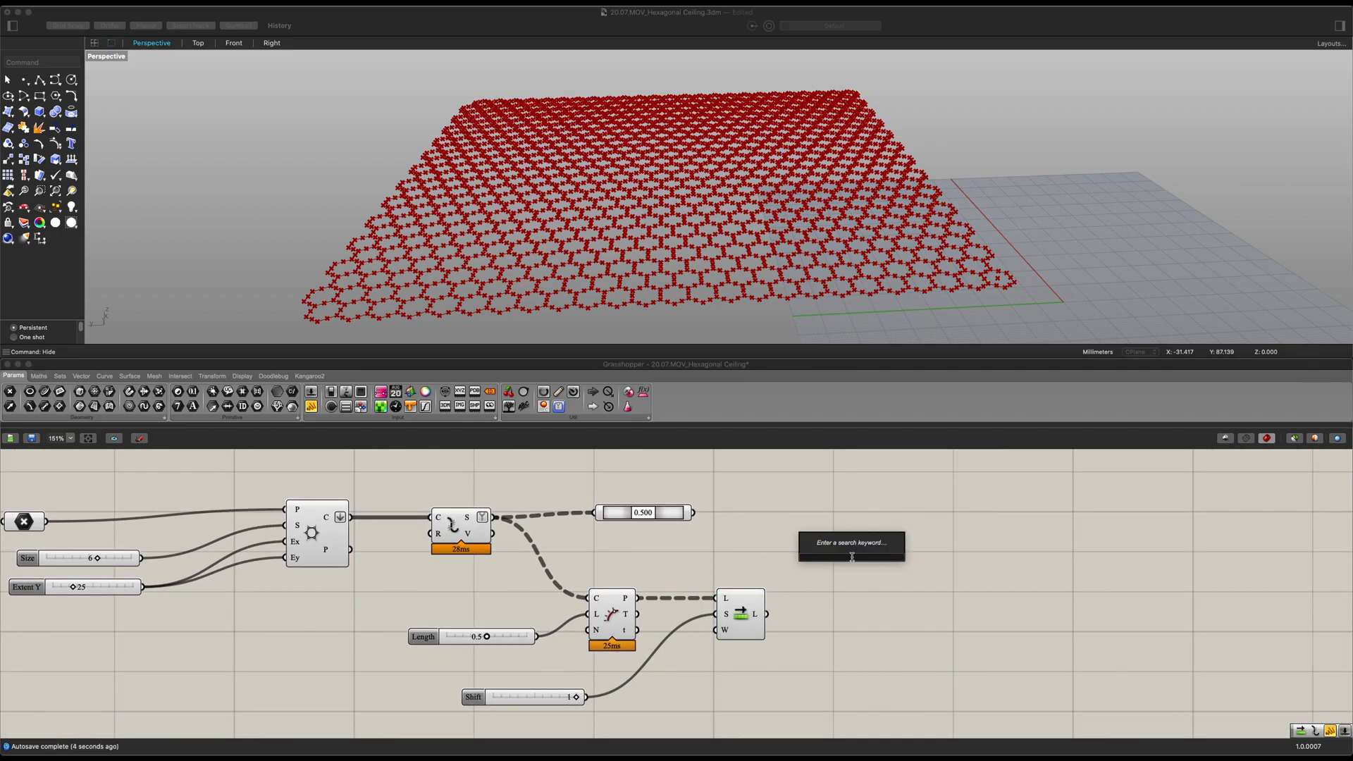
pyautogui.write('lin')
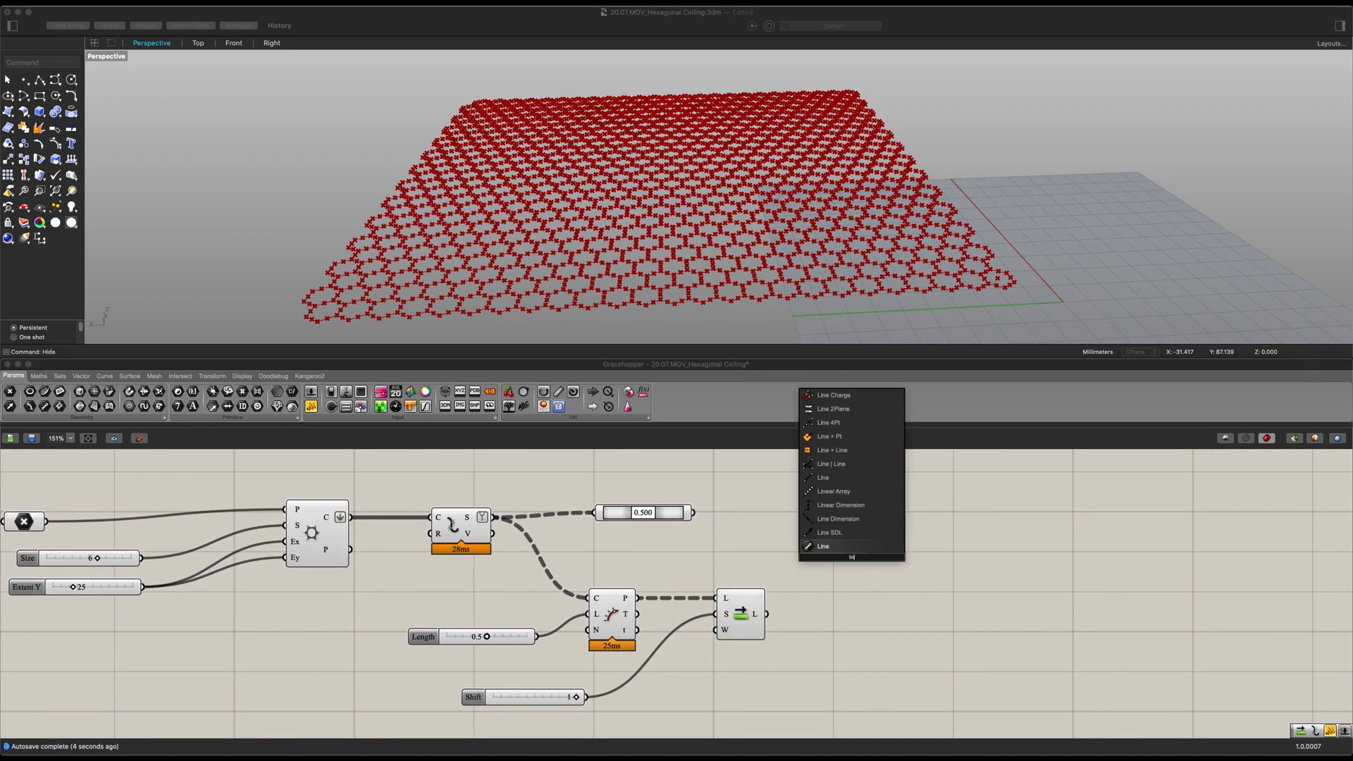
pyautogui.click(823, 478)
pyautogui.moveTo(864, 562)
pyautogui.mouseDown()
pyautogui.moveTo(837, 552)
pyautogui.moveTo(865, 543)
pyautogui.mouseUp()
pyautogui.scroll(5, 759, 247)
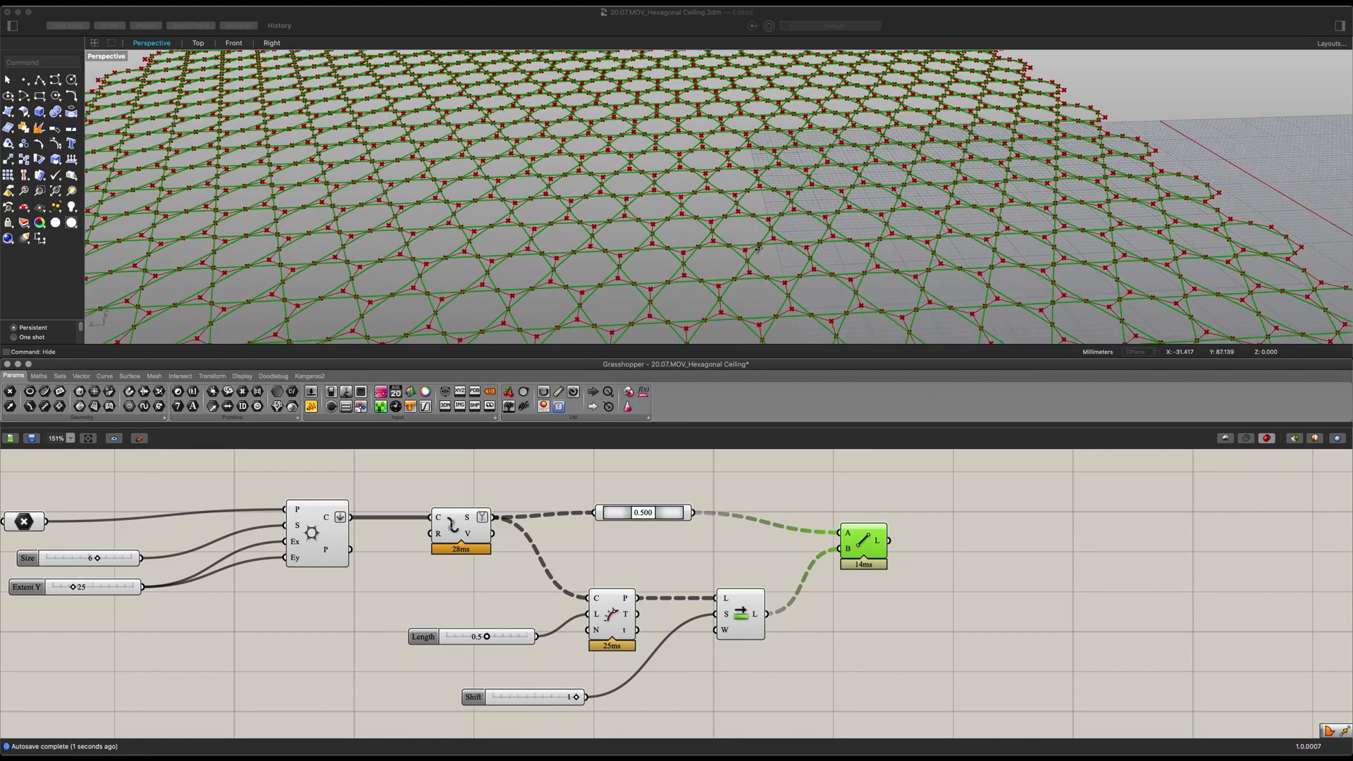
# Hide the preview of all components upstream of the Line component, leaving only the line pattern displayed.
pyautogui.scroll(-5, 759, 246)
pyautogui.scroll(-5, 827, 662)
pyautogui.moveTo(811, 678); pyautogui.dragTo(471, 539)
pyautogui.scroll(2, 659, 615)
pyautogui.click(614, 633)
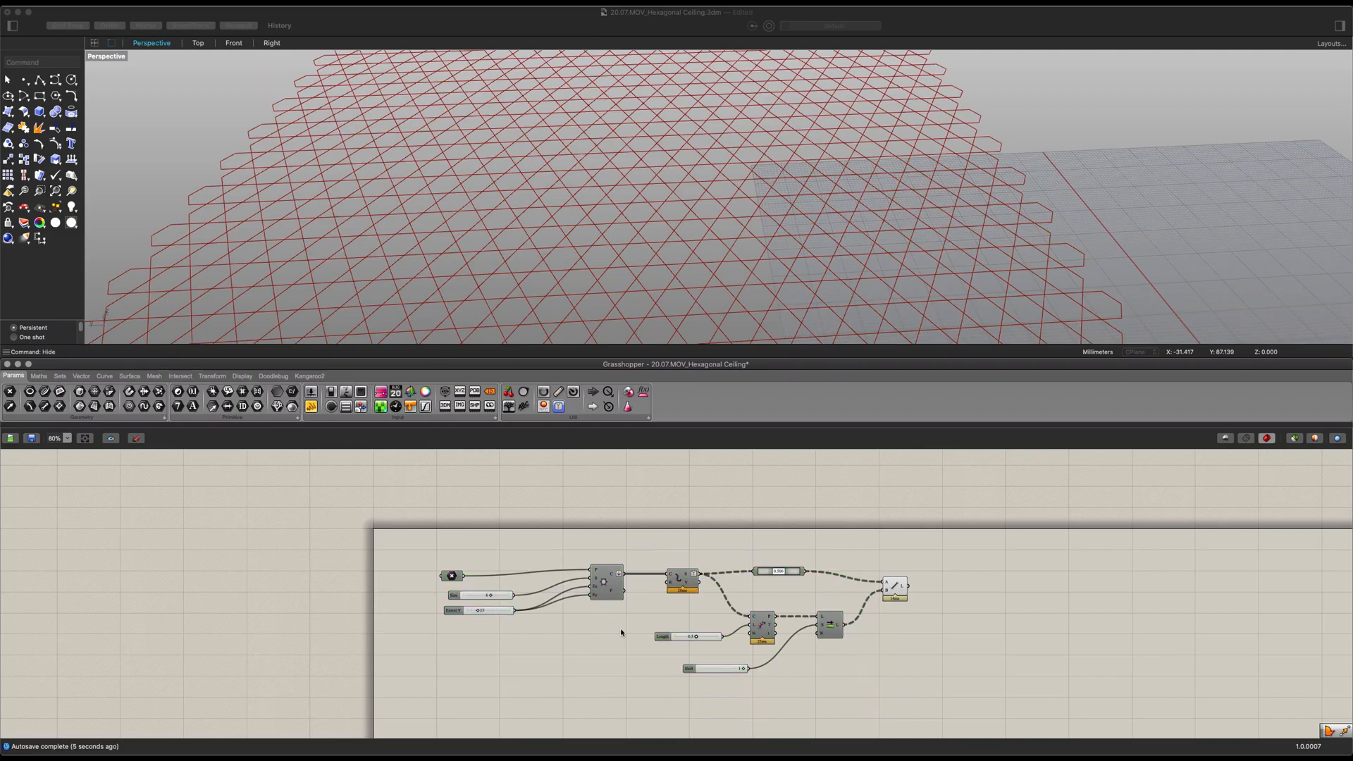
pyautogui.scroll(4, 807, 610)
pyautogui.click(654, 582)
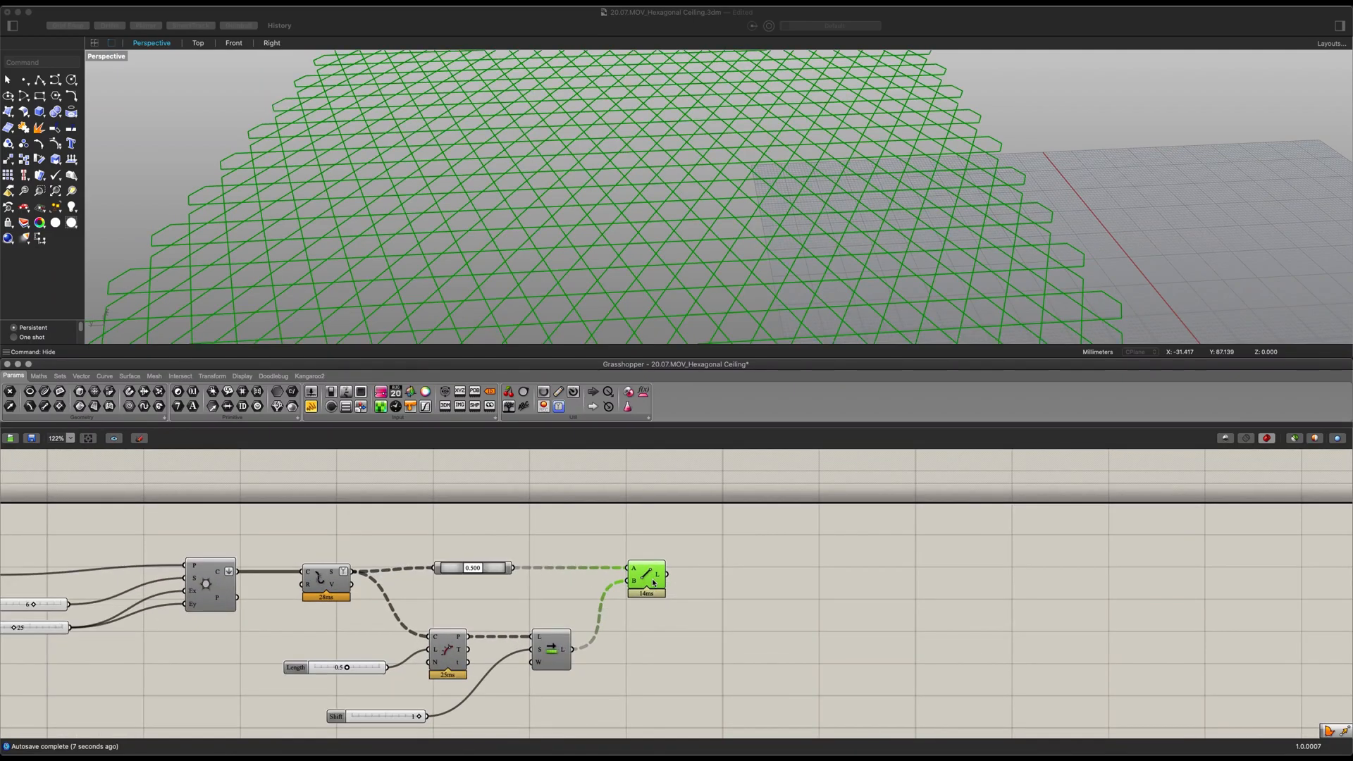
pyautogui.scroll(-6, 678, 248)
pyautogui.moveTo(669, 250)
pyautogui.mouseDown(button='right')
pyautogui.moveTo(700, 260)
pyautogui.moveTo(671, 265)
pyautogui.mouseUp(button='right')
pyautogui.click(725, 603)
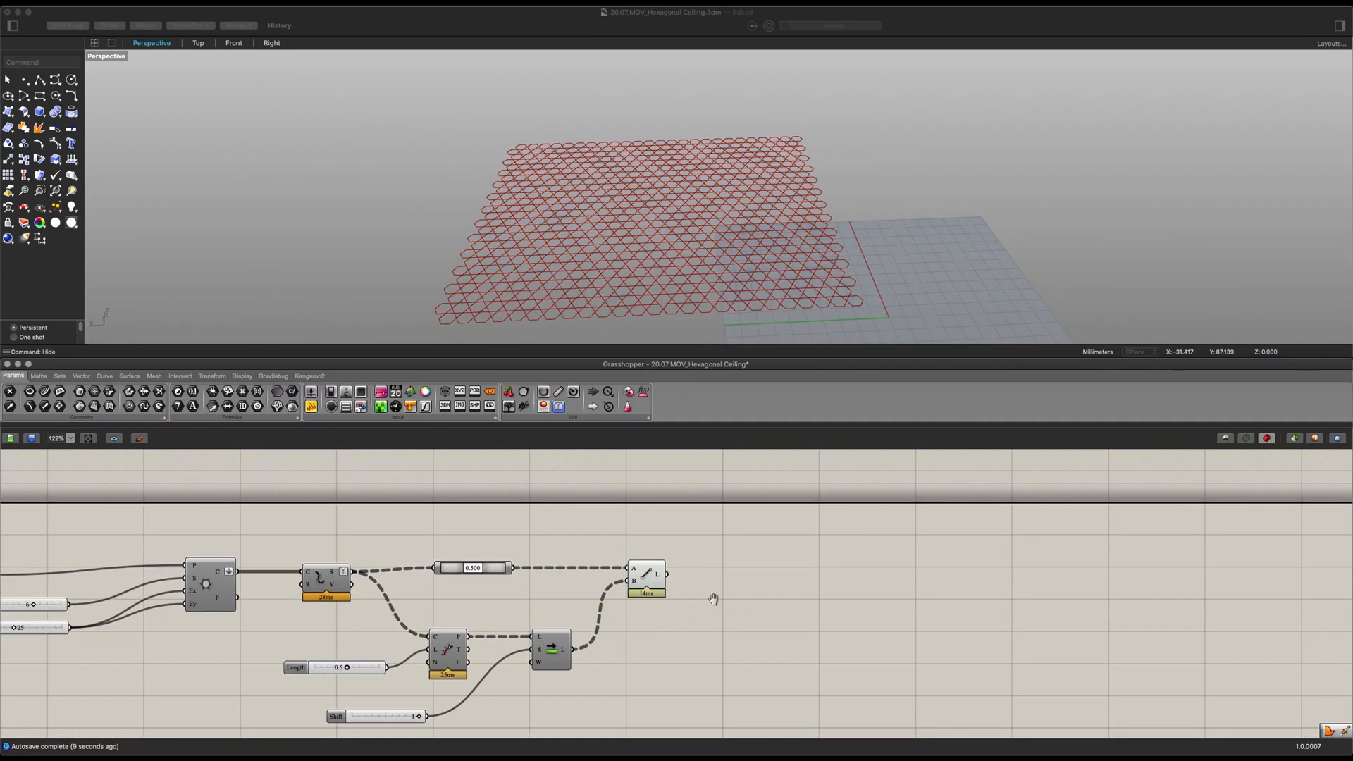
# Add a List Item component beside the Line component.
pyautogui.hscroll(2, 712, 603)
pyautogui.doubleClick(724, 606)
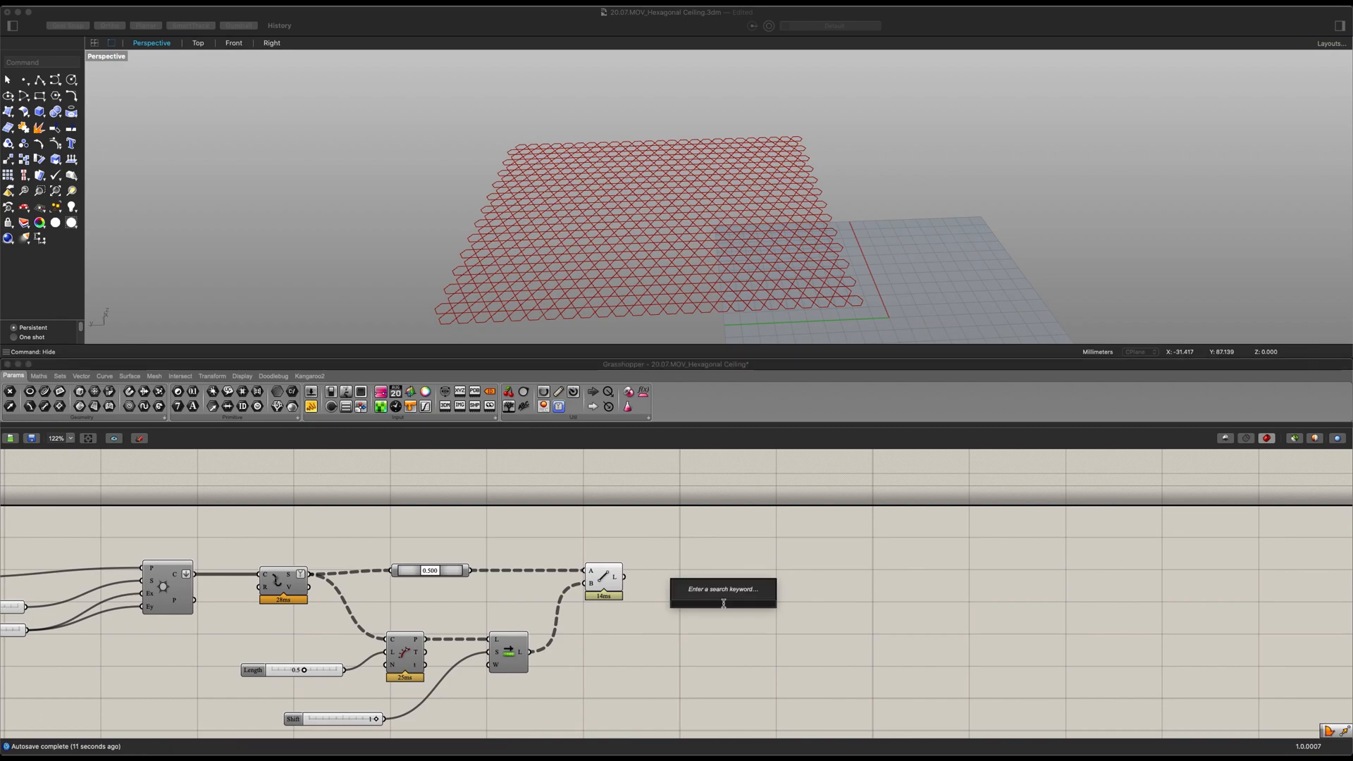
pyautogui.write('list')
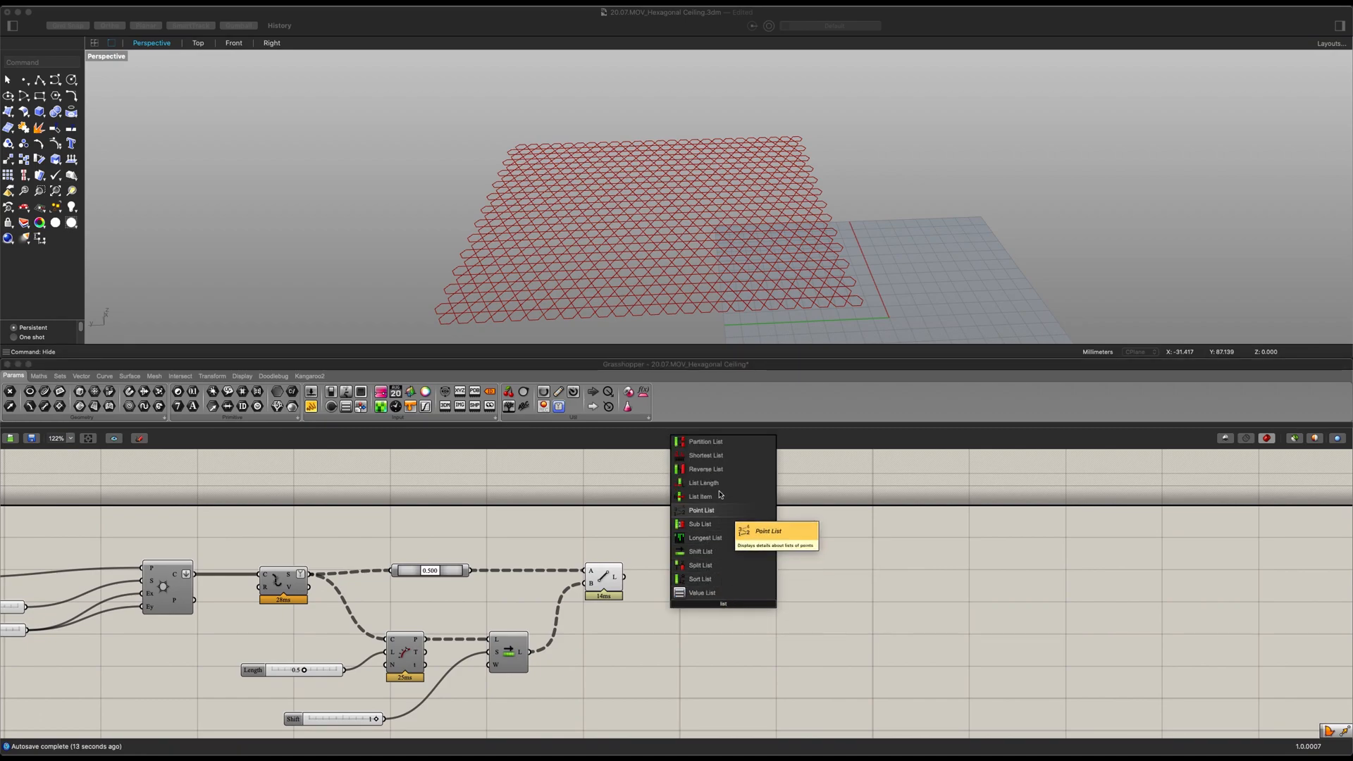
pyautogui.click(713, 498)
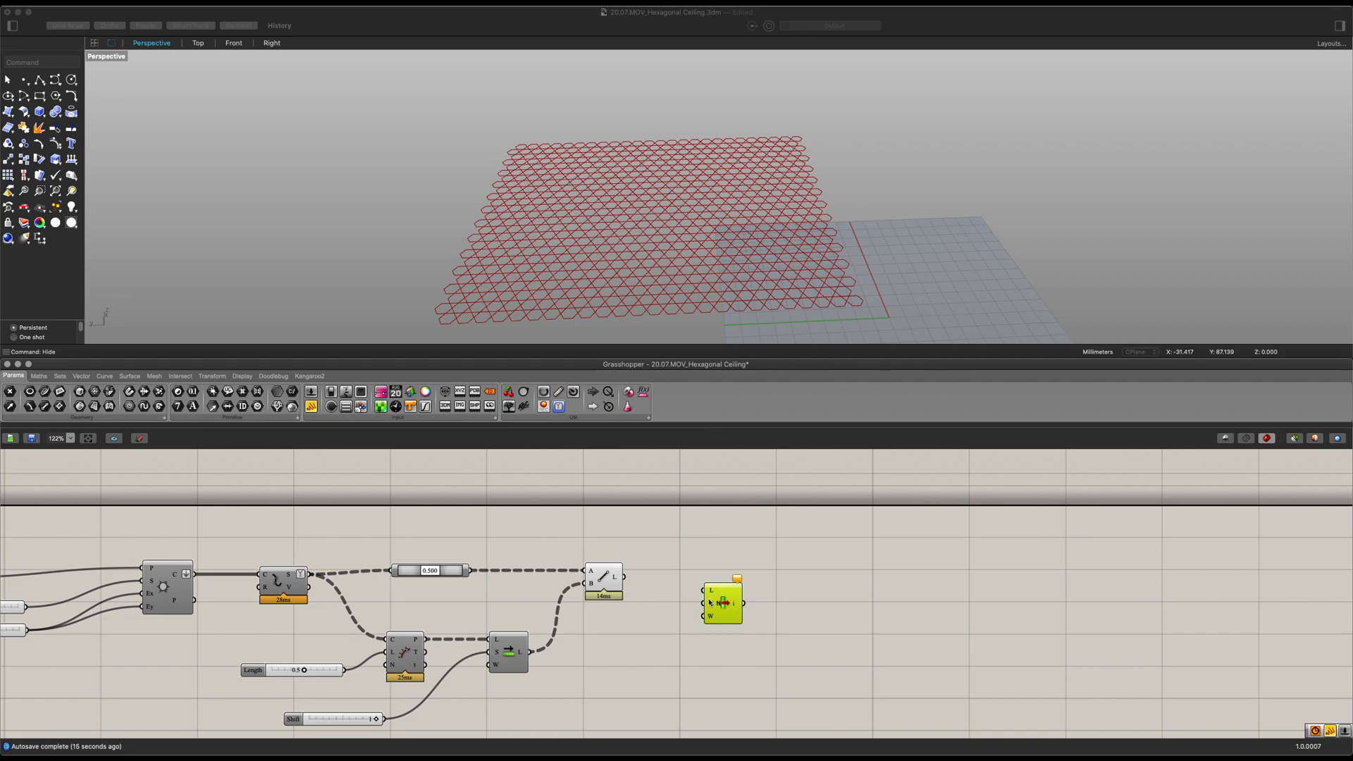
# Connect the Line output to the list input of List Item and extend List Item with outputs +1 to +5.
pyautogui.moveTo(670, 584); pyautogui.dragTo(670, 583)
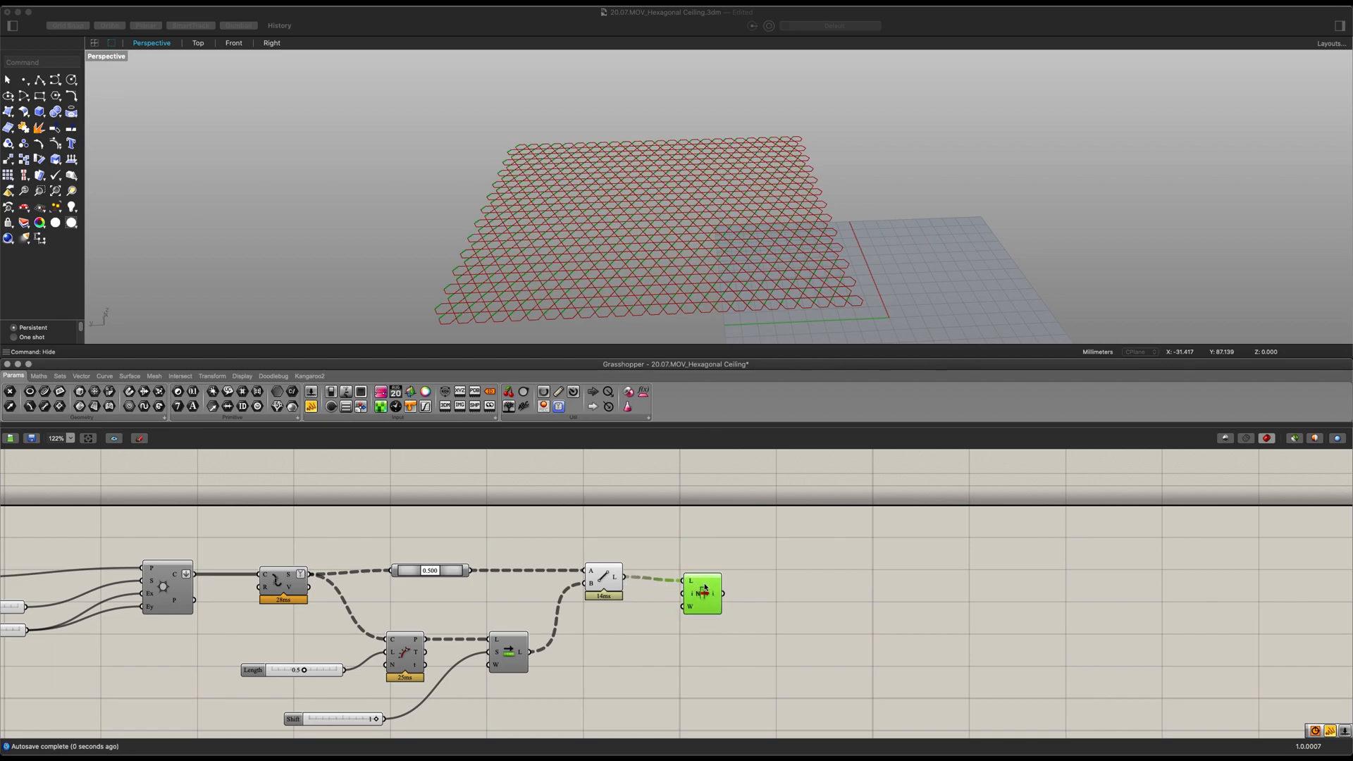
pyautogui.scroll(3, 746, 598)
pyautogui.scroll(6, 695, 607)
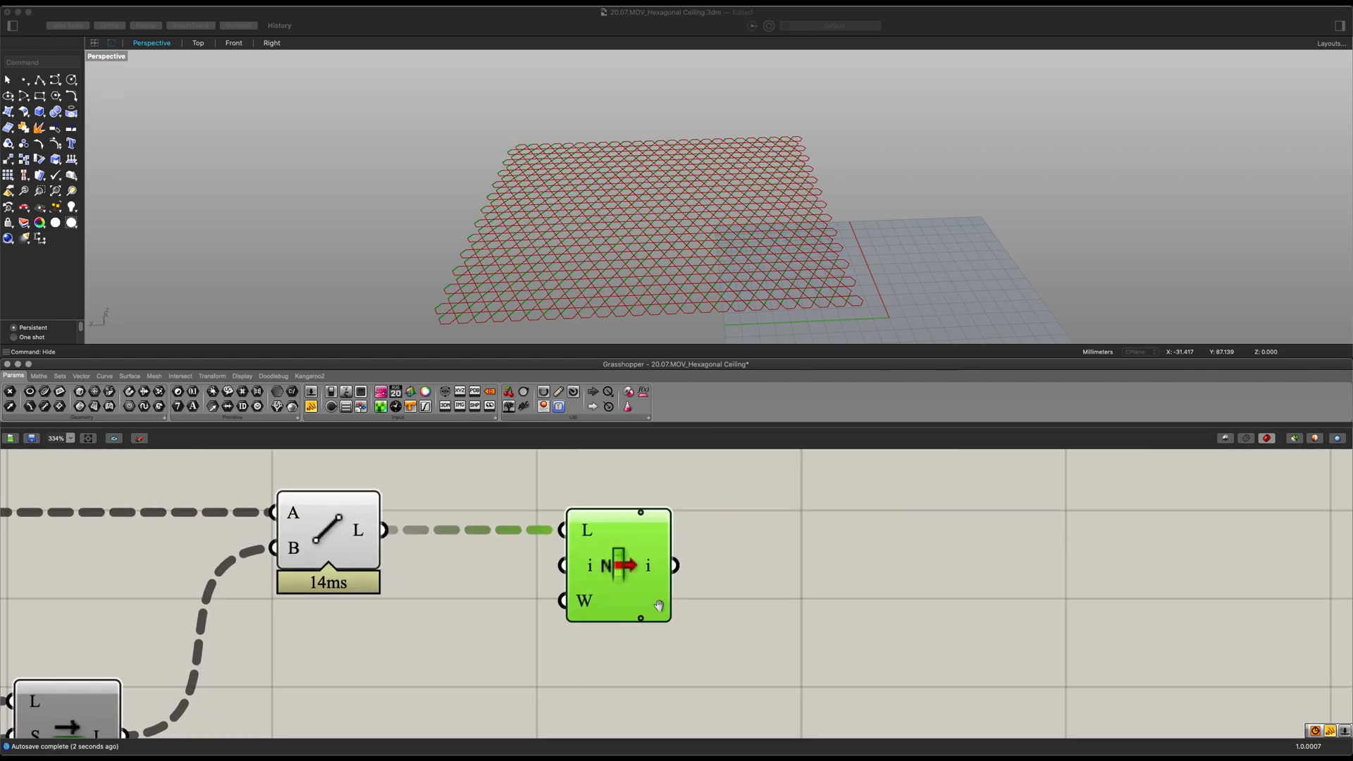
pyautogui.click(645, 591)
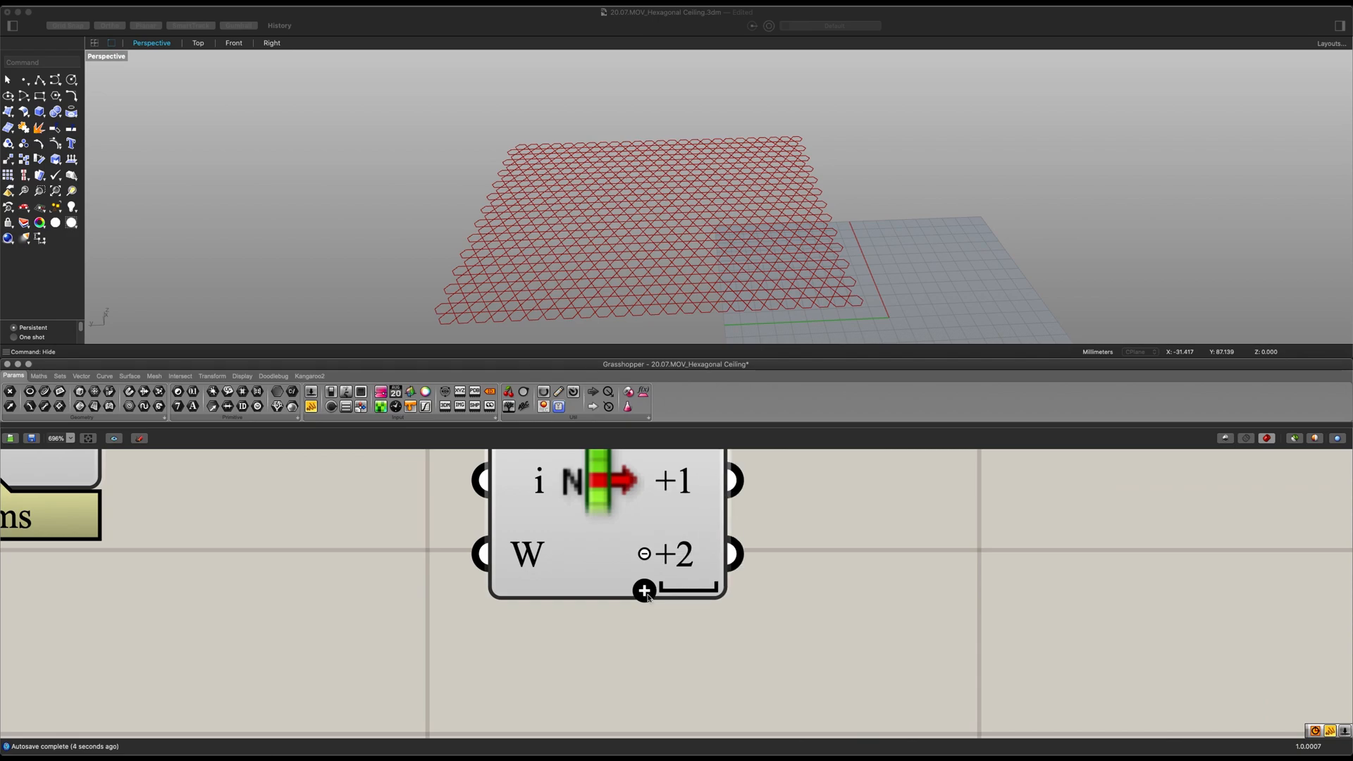
pyautogui.scroll(-7, 649, 589)
pyautogui.scroll(7, 656, 580)
pyautogui.click(656, 578)
pyautogui.click(655, 613)
pyautogui.click(656, 645)
pyautogui.scroll(-7, 728, 630)
pyautogui.scroll(-2, 728, 630)
pyautogui.click(650, 607)
pyautogui.scroll(1, 733, 578)
pyautogui.moveTo(733, 591); pyautogui.dragTo(675, 603, button='right')
pyautogui.scroll(1, 678, 598)
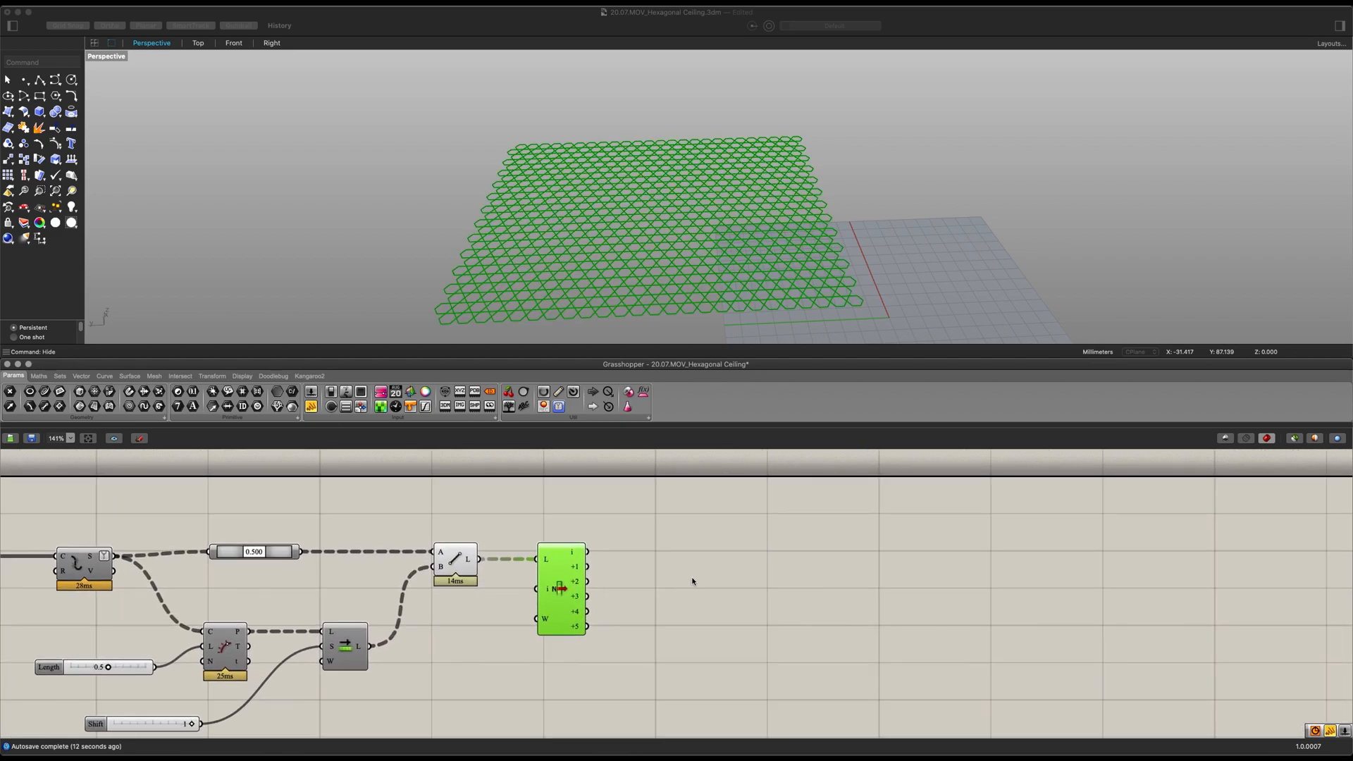
# Add a Join Curves component and connect the i output of List Item to its curve input.
pyautogui.doubleClick(692, 583)
pyautogui.write('curve join')
pyautogui.click(690, 548)
pyautogui.click(699, 574)
pyautogui.moveTo(699, 573); pyautogui.dragTo(676, 538)
pyautogui.scroll(2, 594, 575)
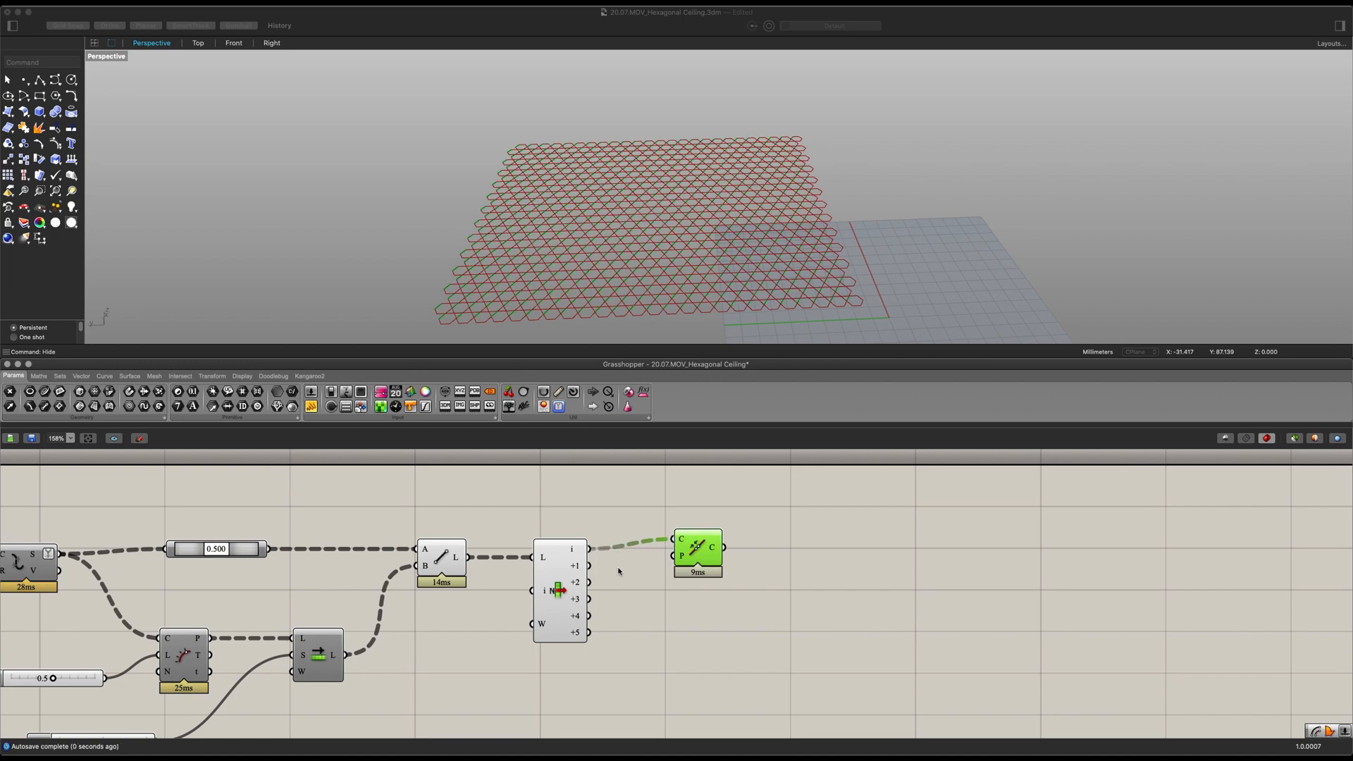
# Also connect List Item output +3 to Join Curves, then duplicate the component to make three stacked copies.
pyautogui.keyDown('shift'); pyautogui.moveTo(589, 600); pyautogui.dragTo(703, 679); pyautogui.keyUp('shift')
pyautogui.press('super+c')
pyautogui.press('super+v')
pyautogui.press('super+c')
pyautogui.press('super+v')
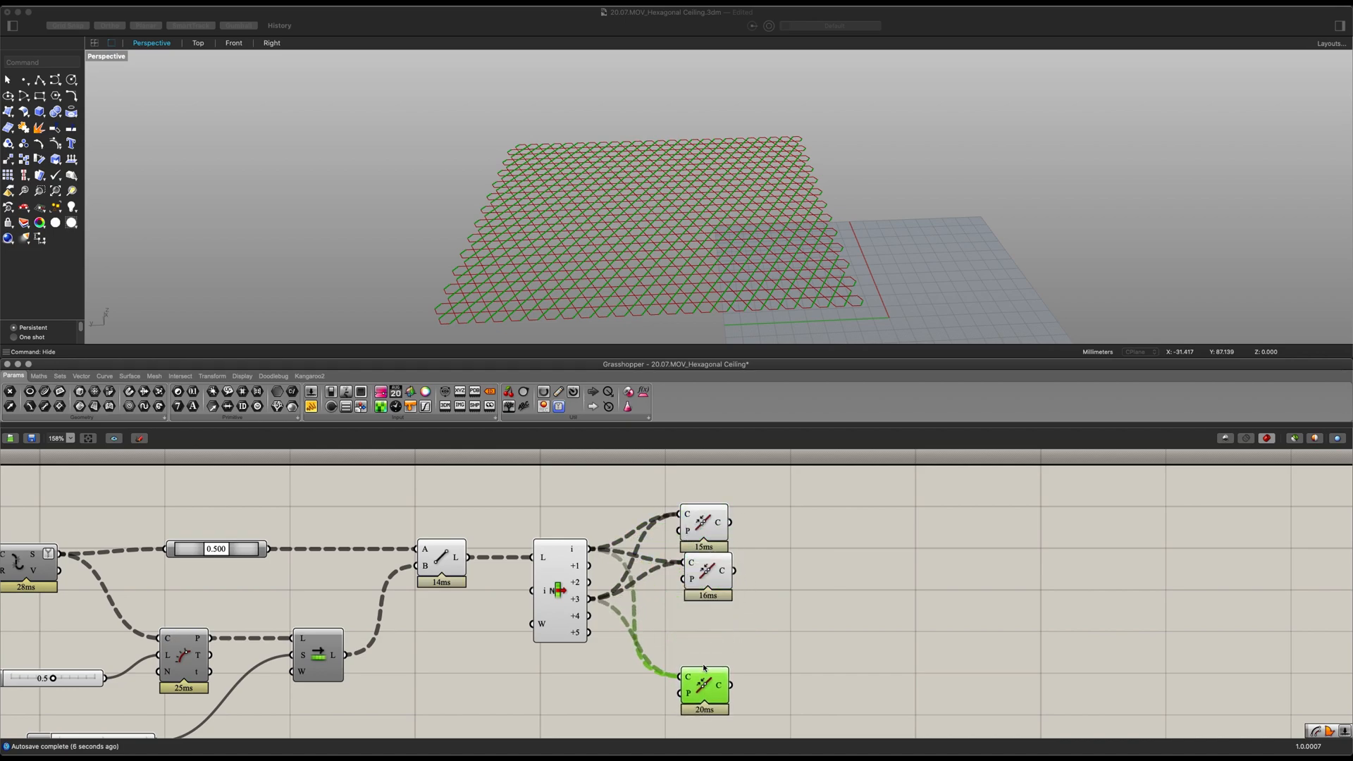
pyautogui.moveTo(708, 578); pyautogui.dragTo(733, 613)
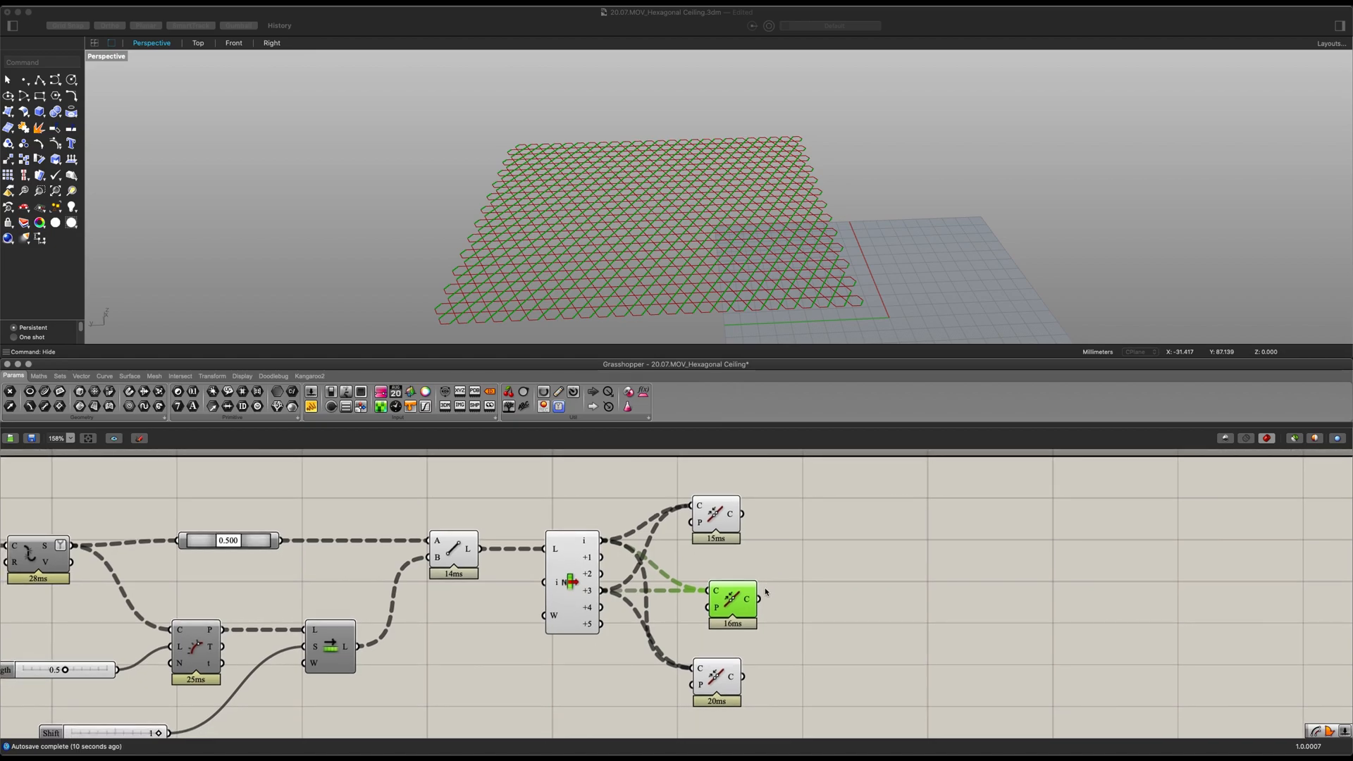
# Rewire the middle Join Curves to List Item outputs +1 and +4, and the lowest one to outputs +2 and +5.
pyautogui.moveTo(601, 558); pyautogui.dragTo(710, 591)
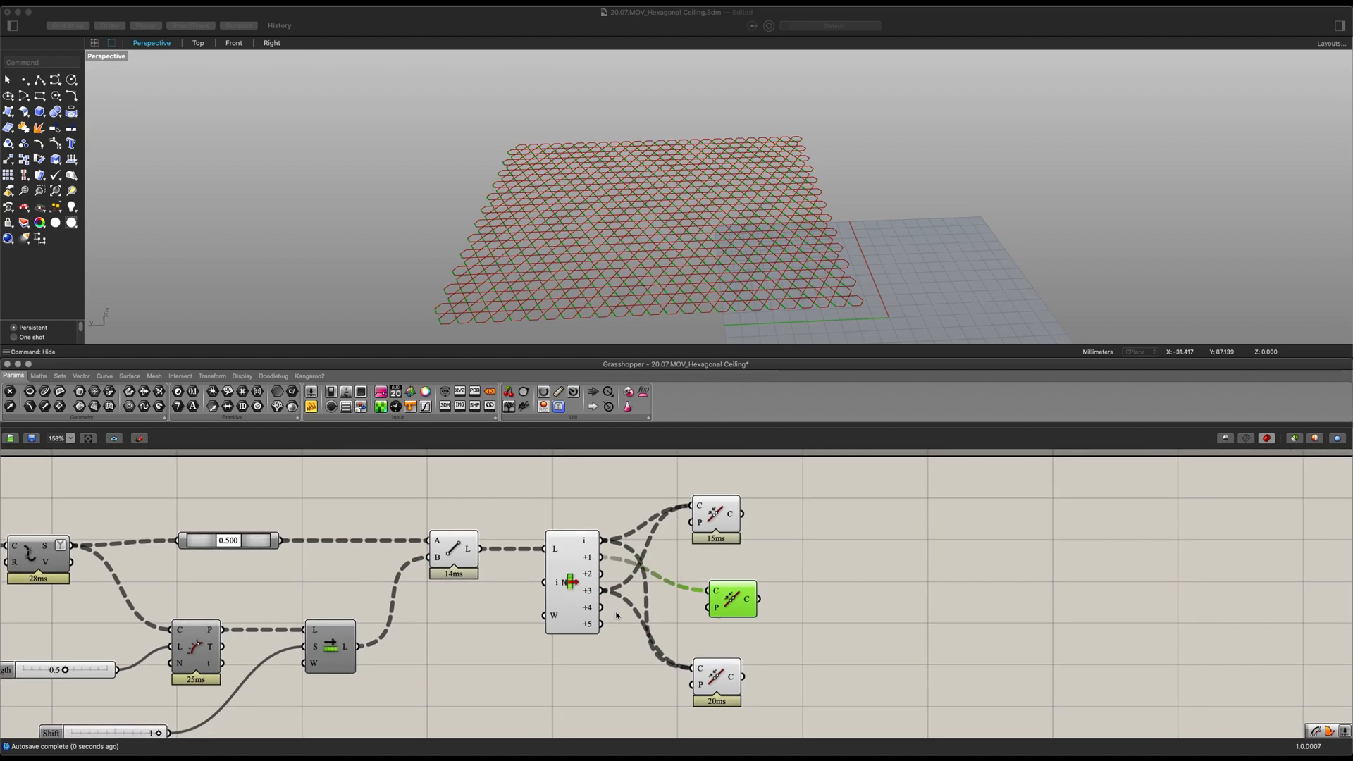
pyautogui.keyDown('shift'); pyautogui.moveTo(601, 607); pyautogui.dragTo(709, 590); pyautogui.keyUp('shift')
pyautogui.moveTo(674, 645); pyautogui.dragTo(691, 668)
pyautogui.keyDown('shift'); pyautogui.moveTo(602, 624); pyautogui.dragTo(727, 668); pyautogui.keyUp('shift')
pyautogui.click(787, 661)
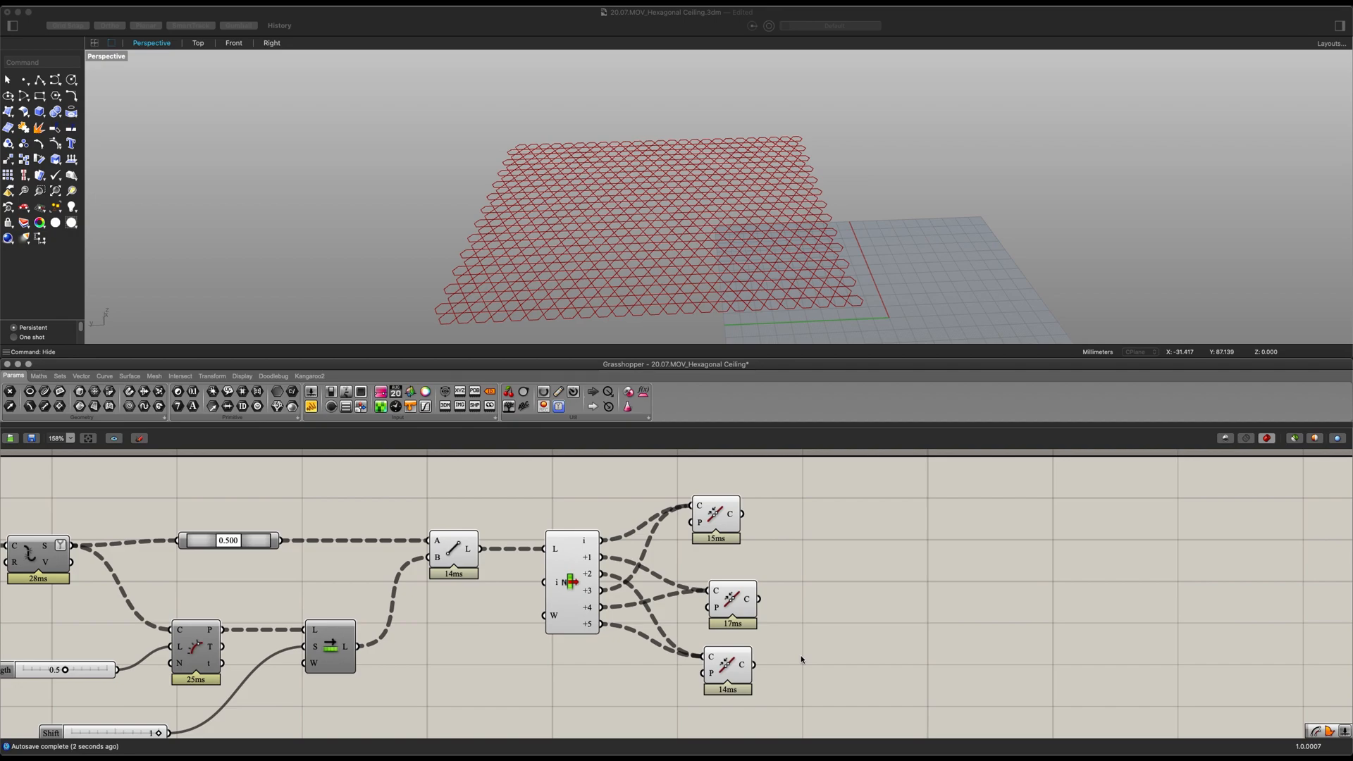
# Flatten the curve inputs of all three Join Curves components and line up the lowest one with the others.
pyautogui.rightClick(699, 506)
pyautogui.click(747, 586)
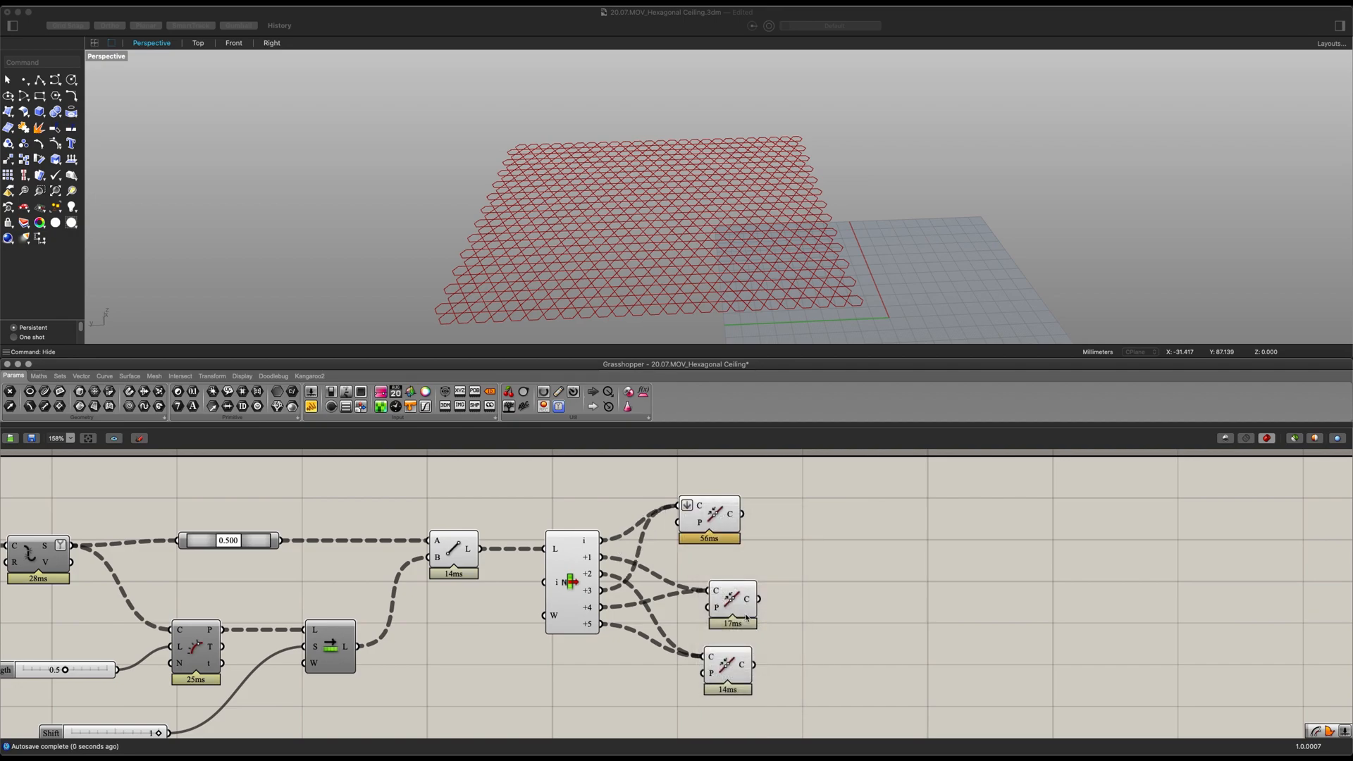
pyautogui.rightClick(716, 592)
pyautogui.click(755, 624)
pyautogui.rightClick(710, 660)
pyautogui.click(749, 631)
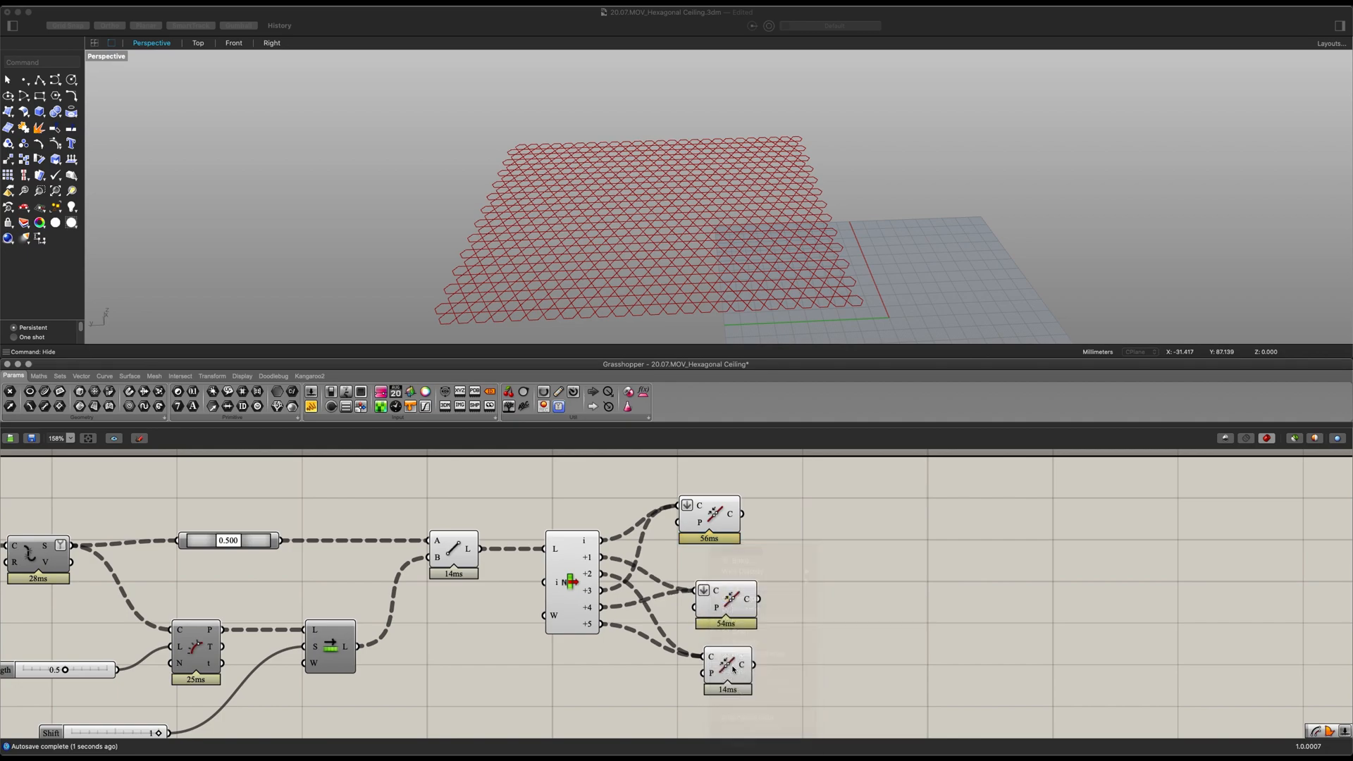
pyautogui.moveTo(747, 668); pyautogui.dragTo(724, 675)
pyautogui.click(833, 649)
# Show the hidden ceiling surface in the Rhino viewport with the Show command and select it.
pyautogui.moveTo(833, 618); pyautogui.dragTo(790, 629, button='right')
pyautogui.scroll(-1, 746, 599)
pyautogui.scroll(-1, 790, 628)
pyautogui.scroll(-3, 701, 303)
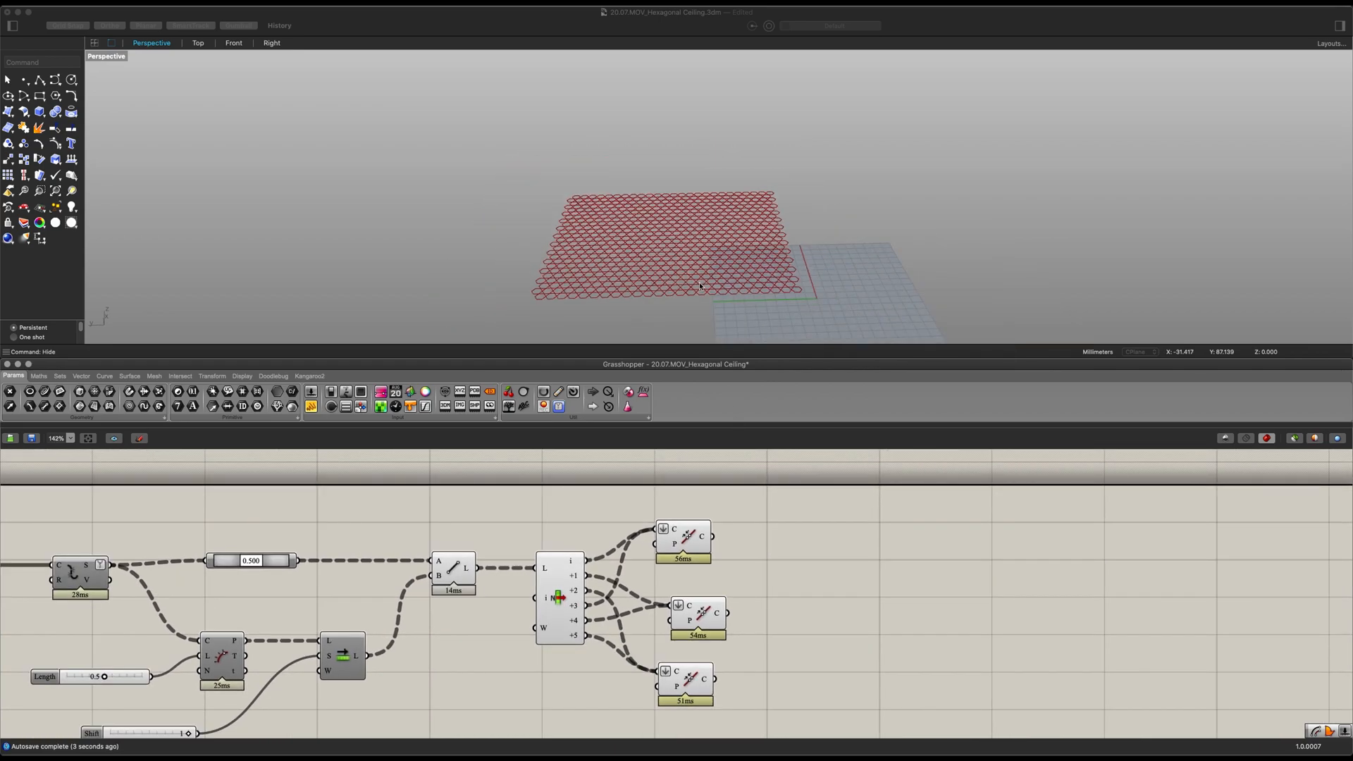
pyautogui.click(364, 218)
pyautogui.write('show')
pyautogui.press('Return')
pyautogui.moveTo(541, 227); pyautogui.dragTo(640, 247, button='right')
pyautogui.scroll(3, 574, 228)
pyautogui.click(642, 253)
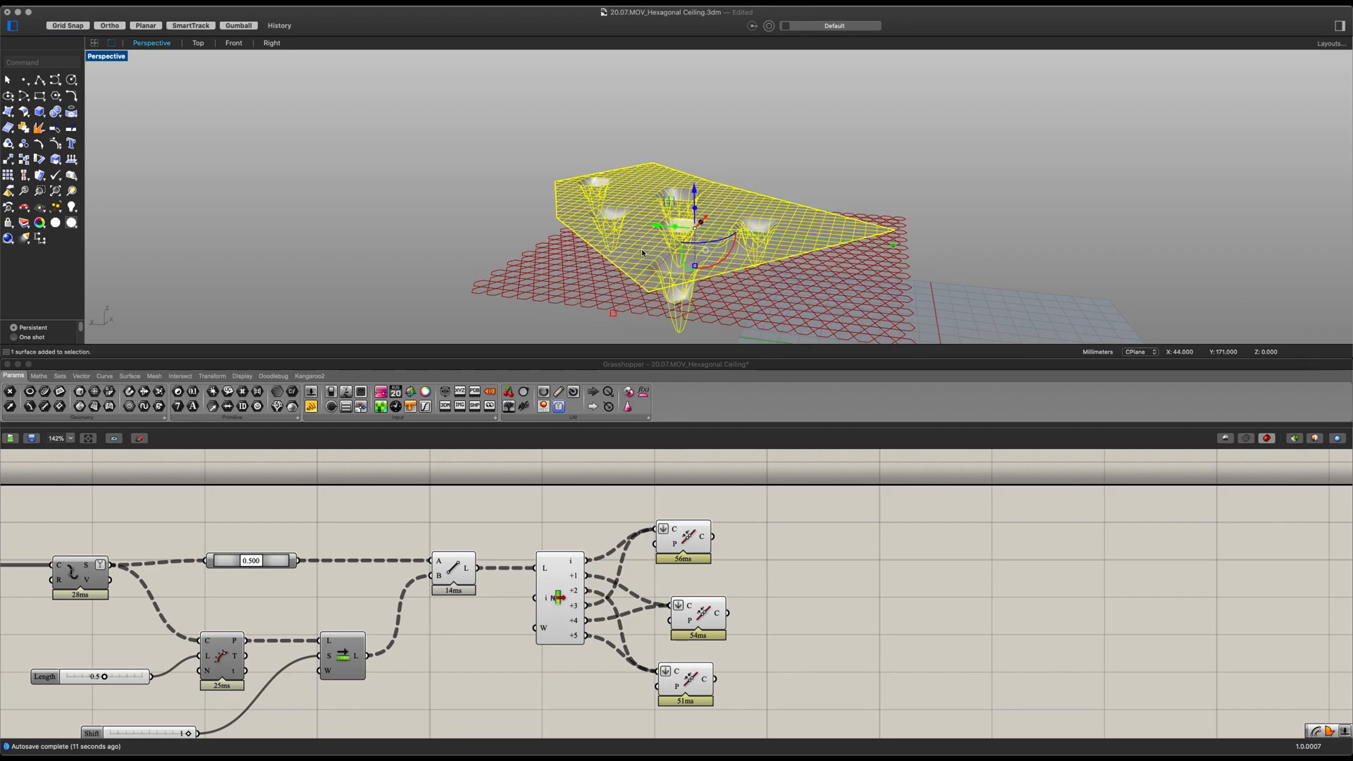
# Add a Geometry parameter, set the selected ceiling surface as its one geometry, and place it below List Item.
pyautogui.doubleClick(844, 621)
pyautogui.write('geom')
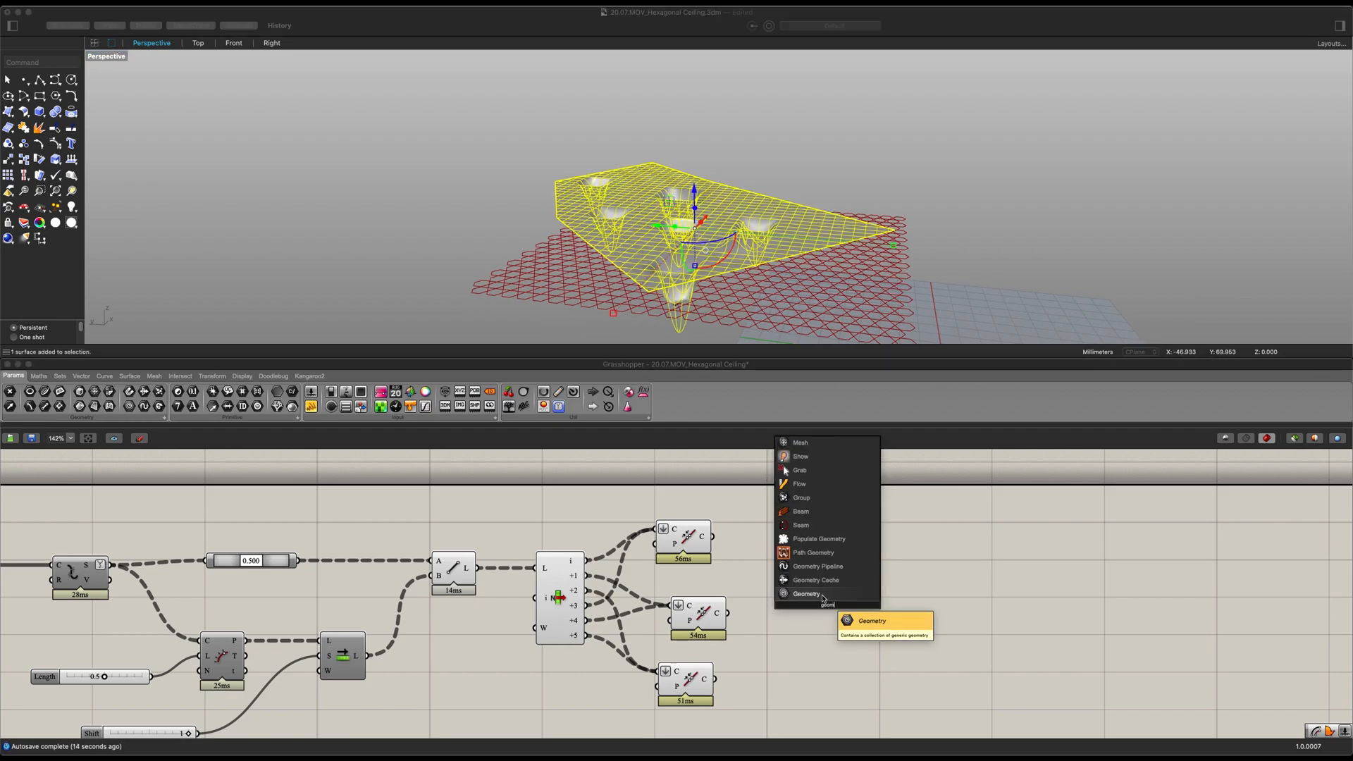
pyautogui.click(822, 596)
pyautogui.rightClick(826, 605)
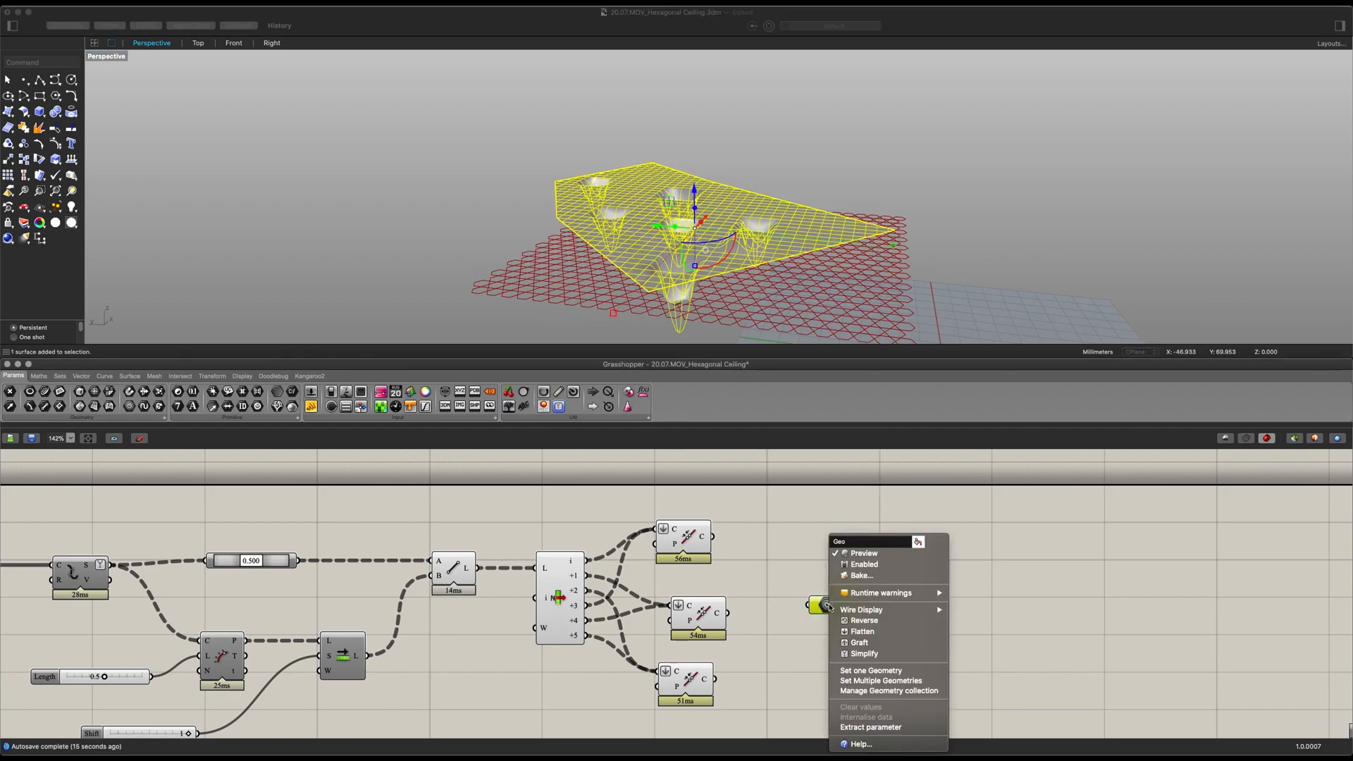
pyautogui.click(884, 672)
pyautogui.moveTo(821, 605); pyautogui.dragTo(523, 687)
# Hide the original ceiling surface in Rhino with the Hide command.
pyautogui.click(777, 244)
pyautogui.press('Escape')
pyautogui.click(776, 238)
pyautogui.write('hide')
pyautogui.press('Return')
pyautogui.moveTo(764, 243); pyautogui.dragTo(747, 219, button='right')
# Add a curve Project component beside the first Join Curves component and connect the joined curves to its curve input.
pyautogui.moveTo(800, 602); pyautogui.dragTo(749, 587, button='right')
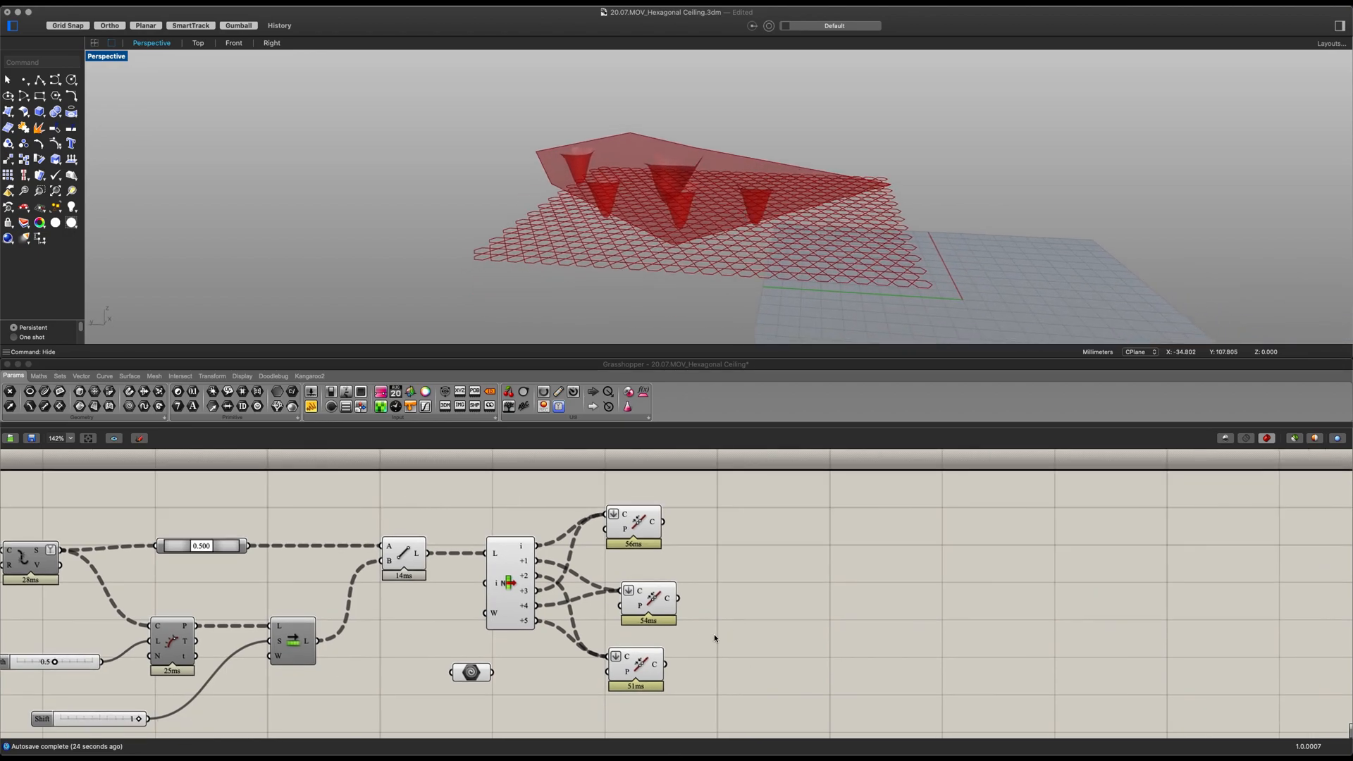
pyautogui.doubleClick(784, 589)
pyautogui.write('p')
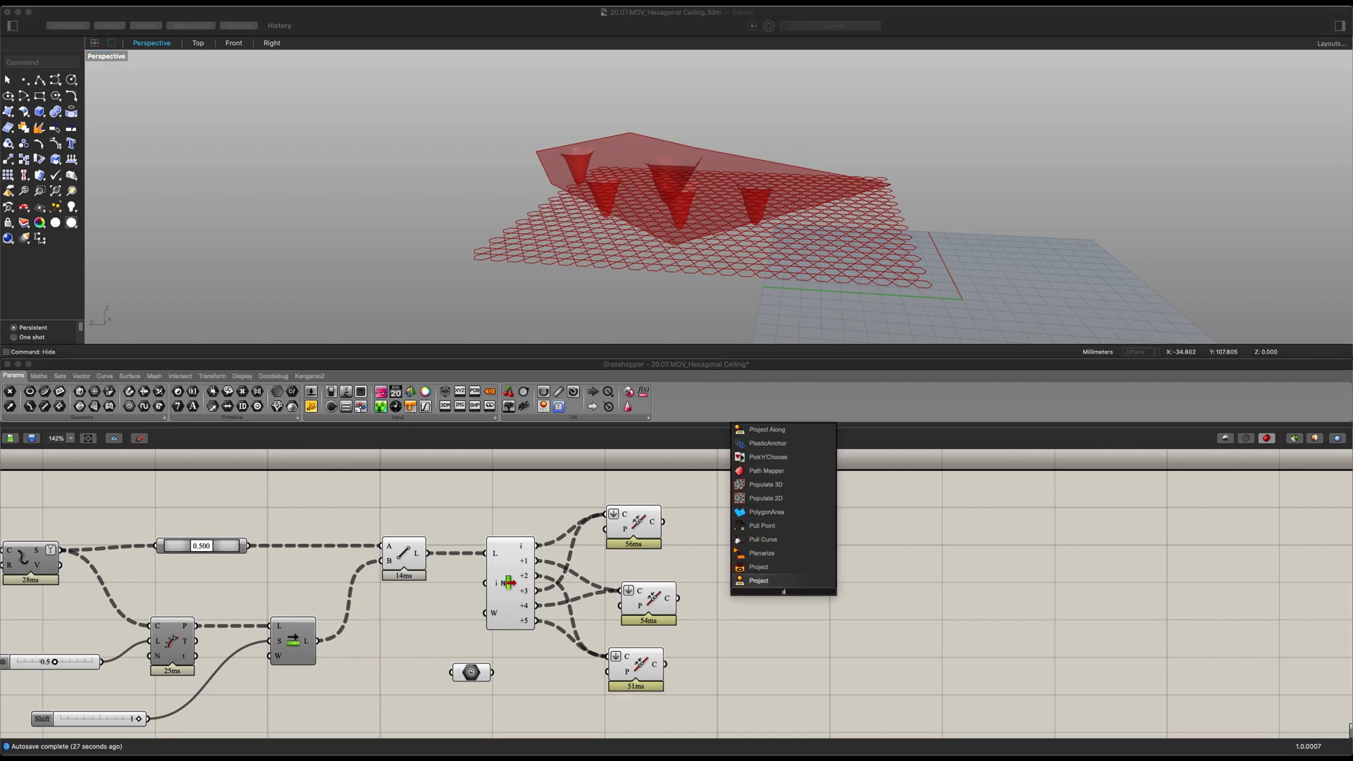
pyautogui.click(778, 581)
pyautogui.moveTo(779, 589); pyautogui.dragTo(791, 540)
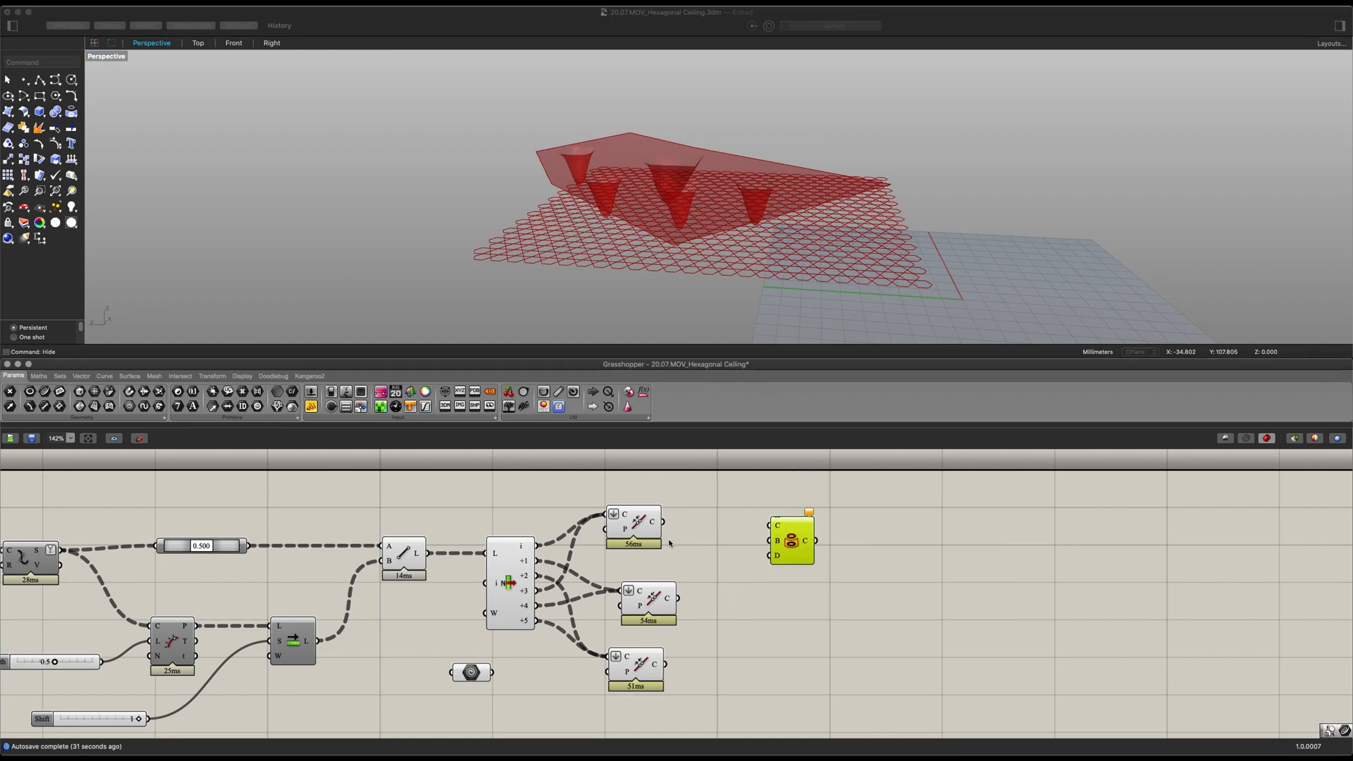
pyautogui.moveTo(776, 529); pyautogui.dragTo(772, 525)
# Build three Project components, each taking one Join Curves output as curves and the Geometry parameter as Brep, and align them in rows.
pyautogui.moveTo(656, 656); pyautogui.dragTo(792, 571)
pyautogui.moveTo(795, 579); pyautogui.dragTo(788, 669)
pyautogui.moveTo(681, 602); pyautogui.dragTo(783, 592)
pyautogui.moveTo(657, 666); pyautogui.dragTo(733, 491)
pyautogui.click(781, 495)
pyautogui.moveTo(698, 697); pyautogui.dragTo(611, 473)
pyautogui.click(644, 492)
pyautogui.click(733, 594)
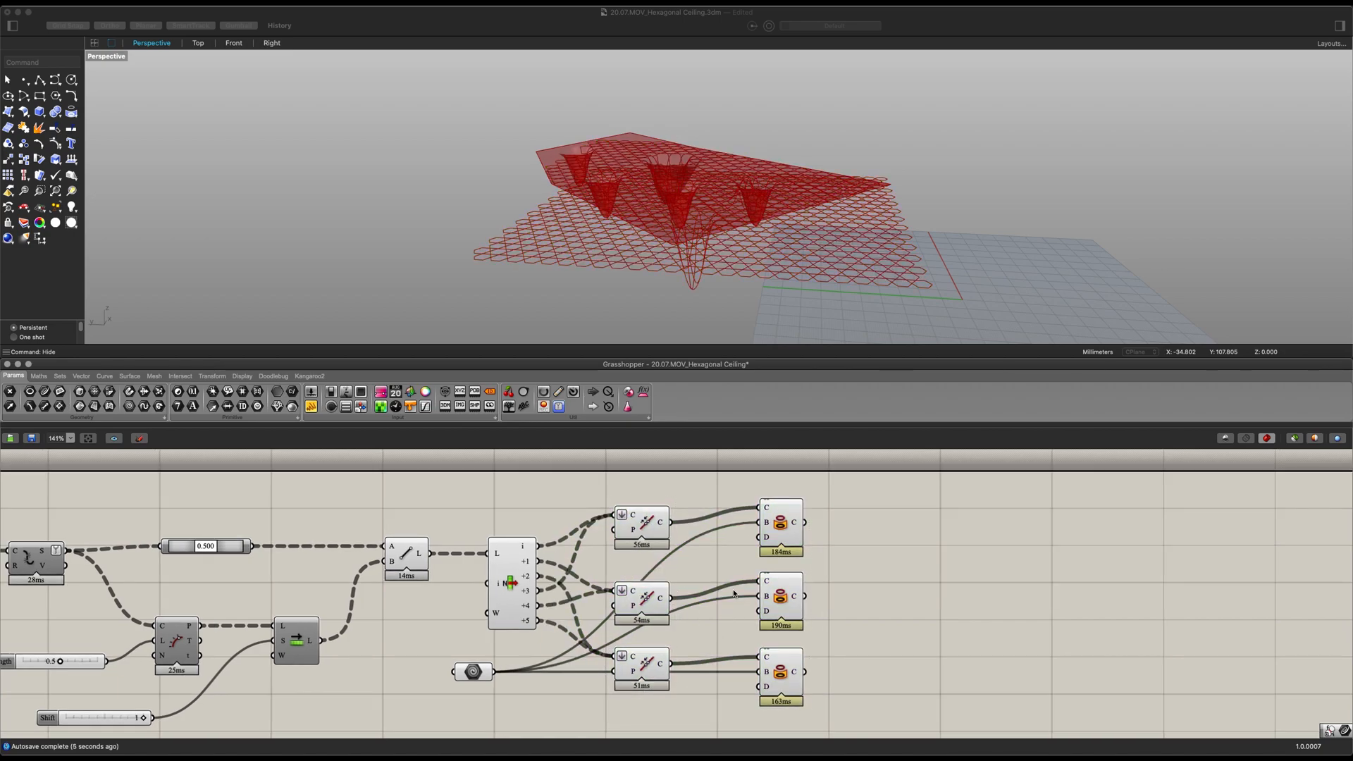
# Add a Move component beyond the Project components.
pyautogui.scroll(-4, 733, 594)
pyautogui.doubleClick(777, 558)
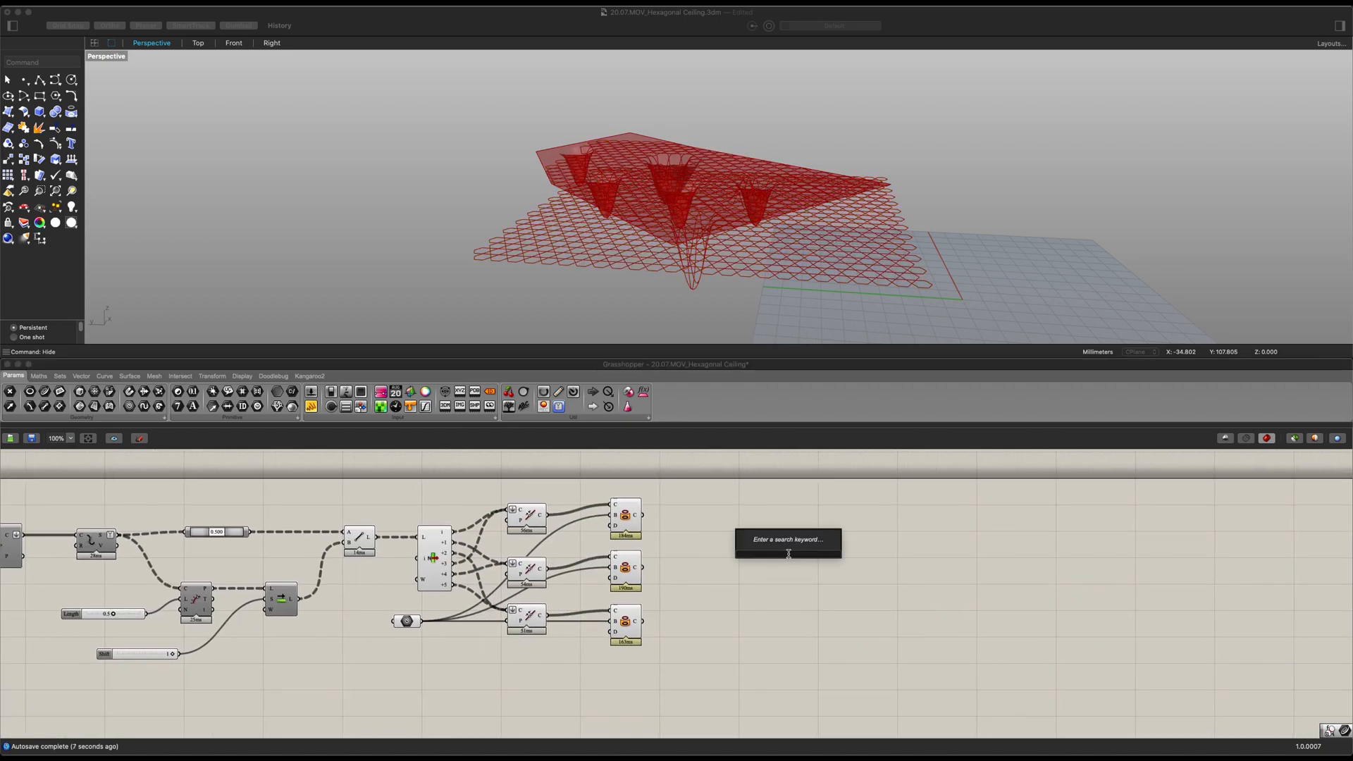
pyautogui.write('move')
pyautogui.click(780, 544)
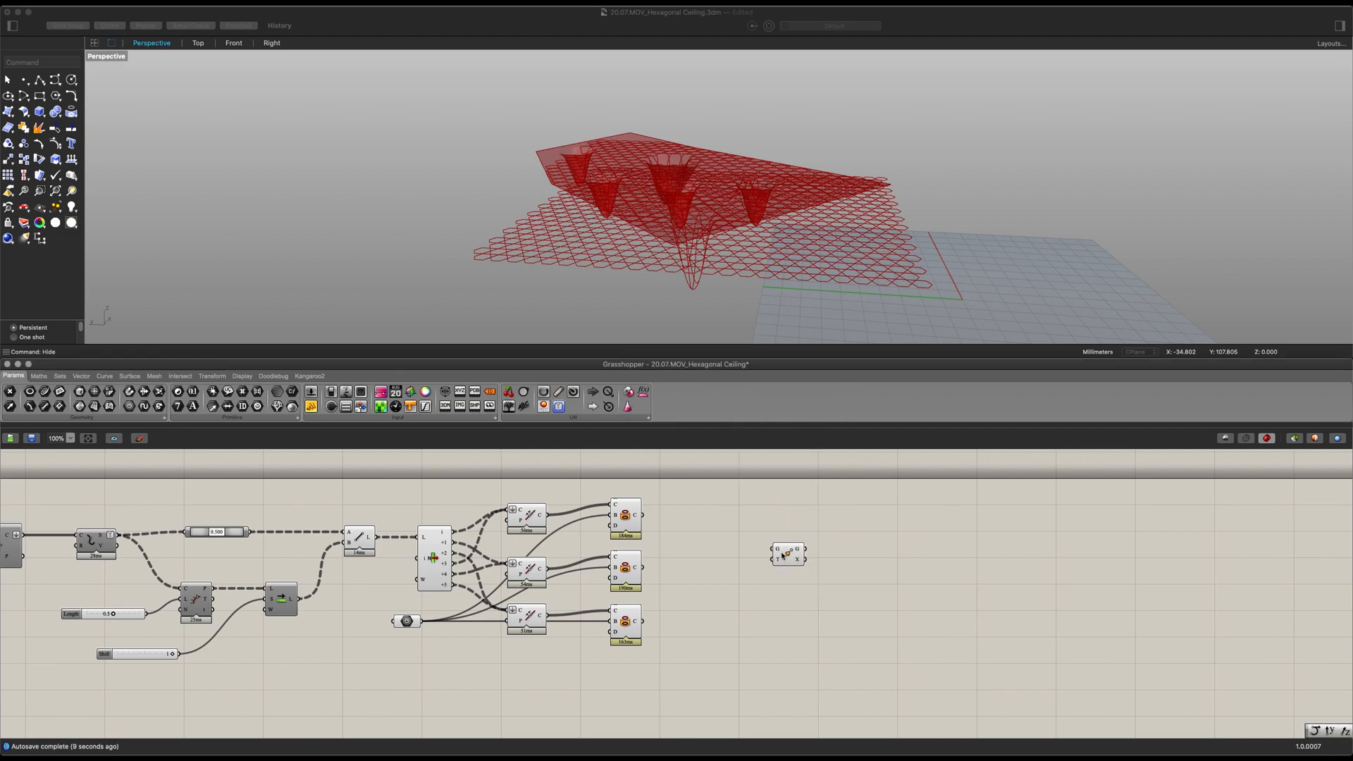
pyautogui.scroll(6, 784, 569)
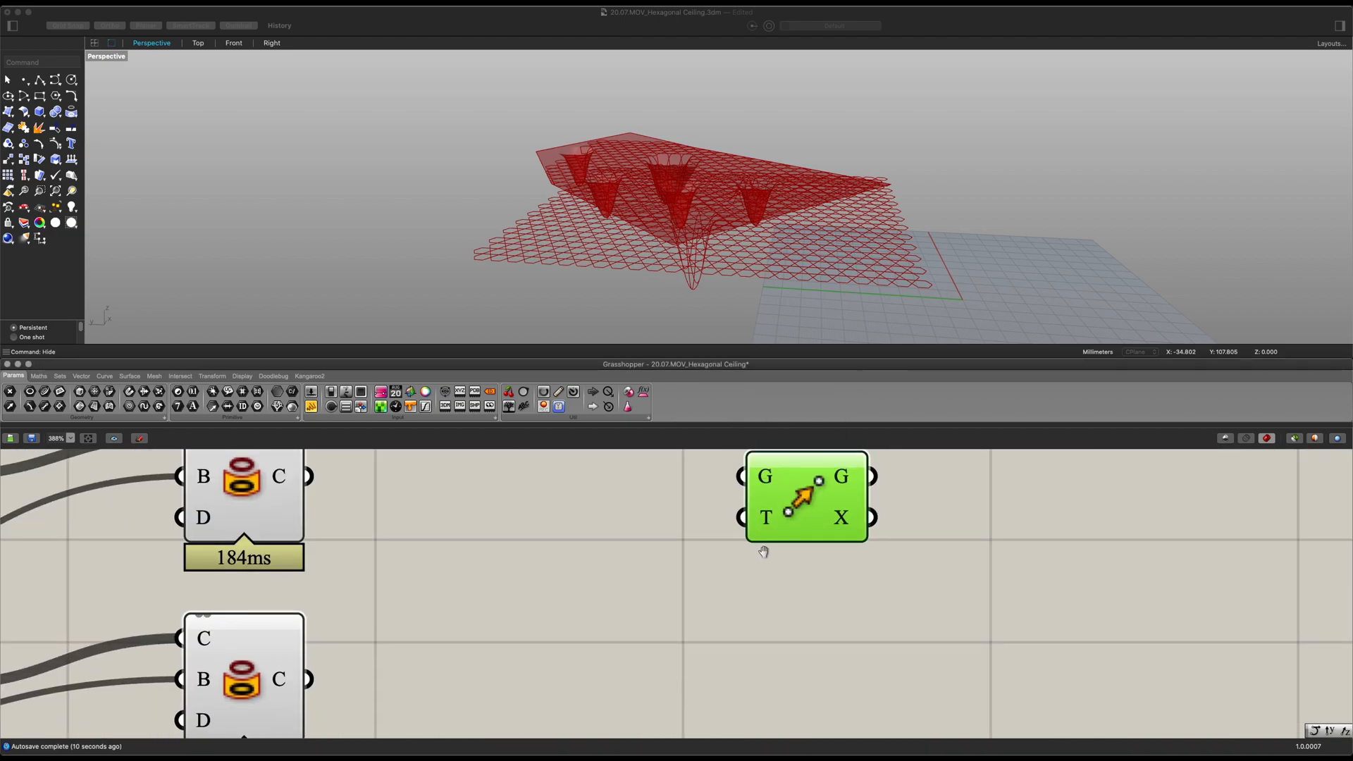
# Add a Unit Z vector and connect it to the translation input of the Move component.
pyautogui.doubleClick(659, 603)
pyautogui.write('unit z')
pyautogui.click(677, 604)
pyautogui.moveTo(716, 600); pyautogui.dragTo(768, 551)
pyautogui.moveTo(659, 603); pyautogui.dragTo(693, 551)
pyautogui.click(559, 597)
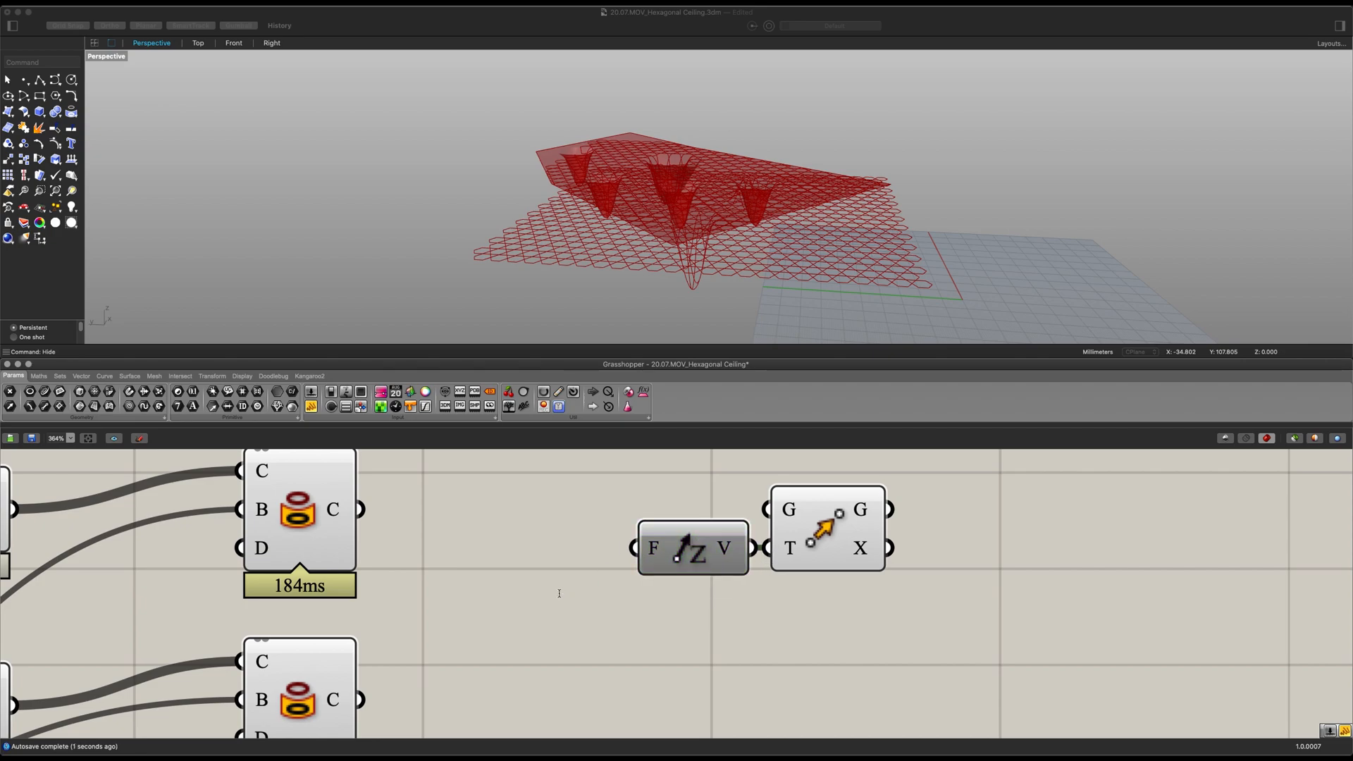
# Add a panel with the value .6 and connect it to the factor input of Unit Z.
pyautogui.doubleClick(559, 596)
pyautogui.write('"')
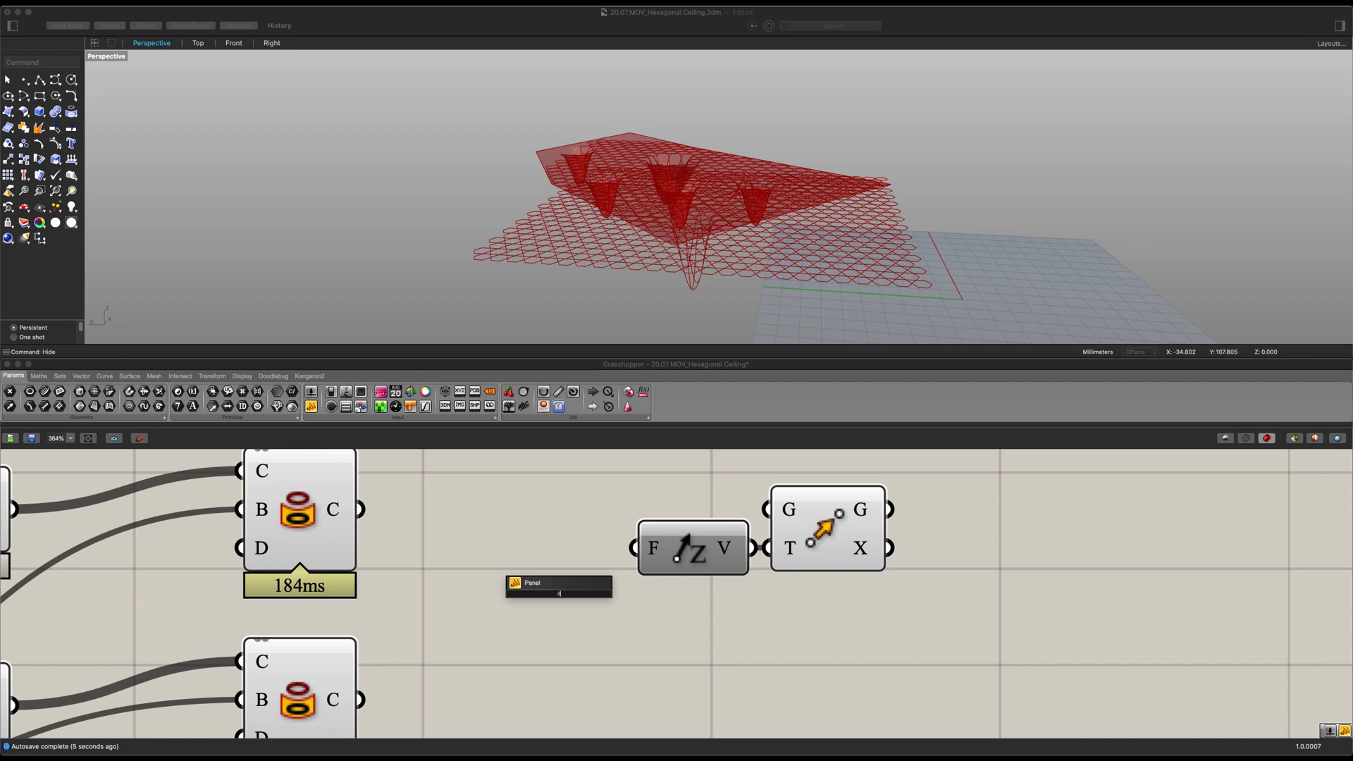
pyautogui.press('Return')
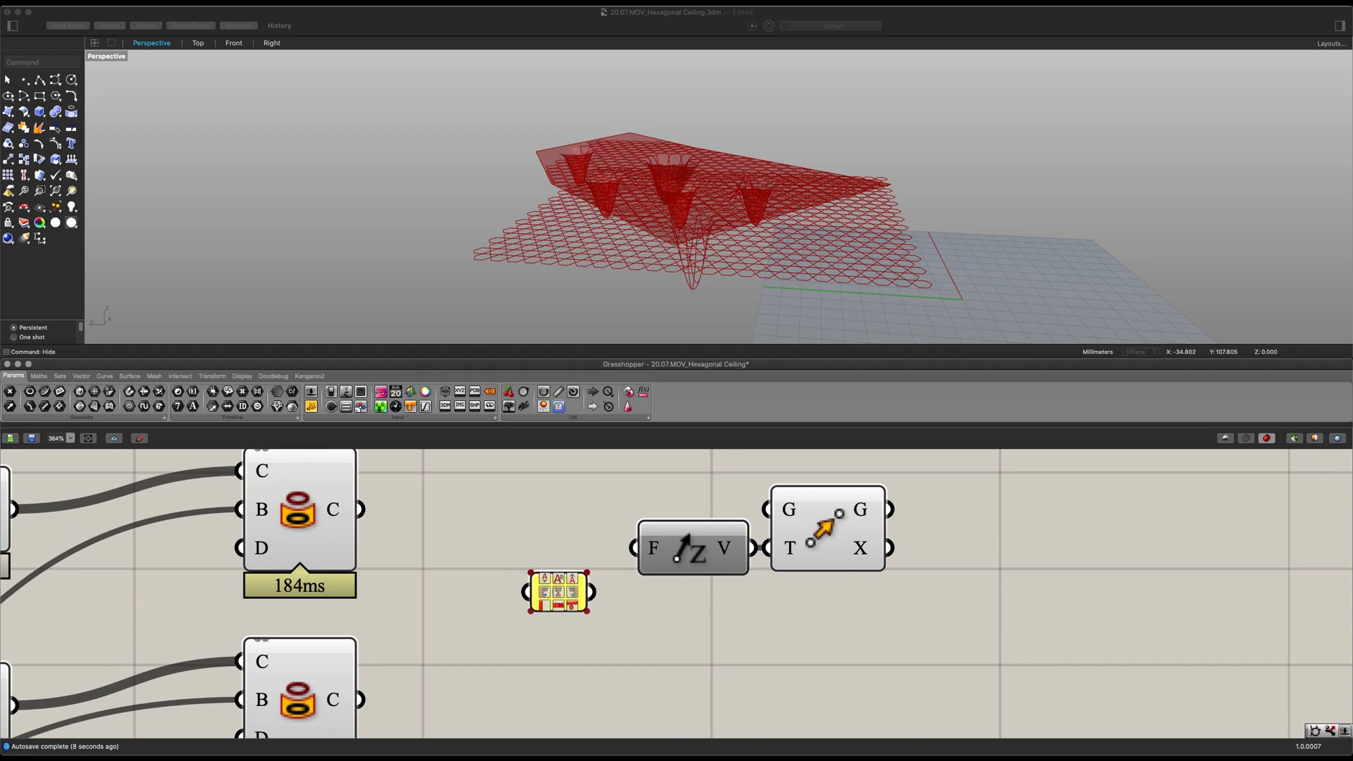
pyautogui.moveTo(594, 594); pyautogui.dragTo(643, 538)
pyautogui.scroll(-6, 618, 618)
pyautogui.click(582, 599)
pyautogui.moveTo(583, 599); pyautogui.dragTo(583, 596)
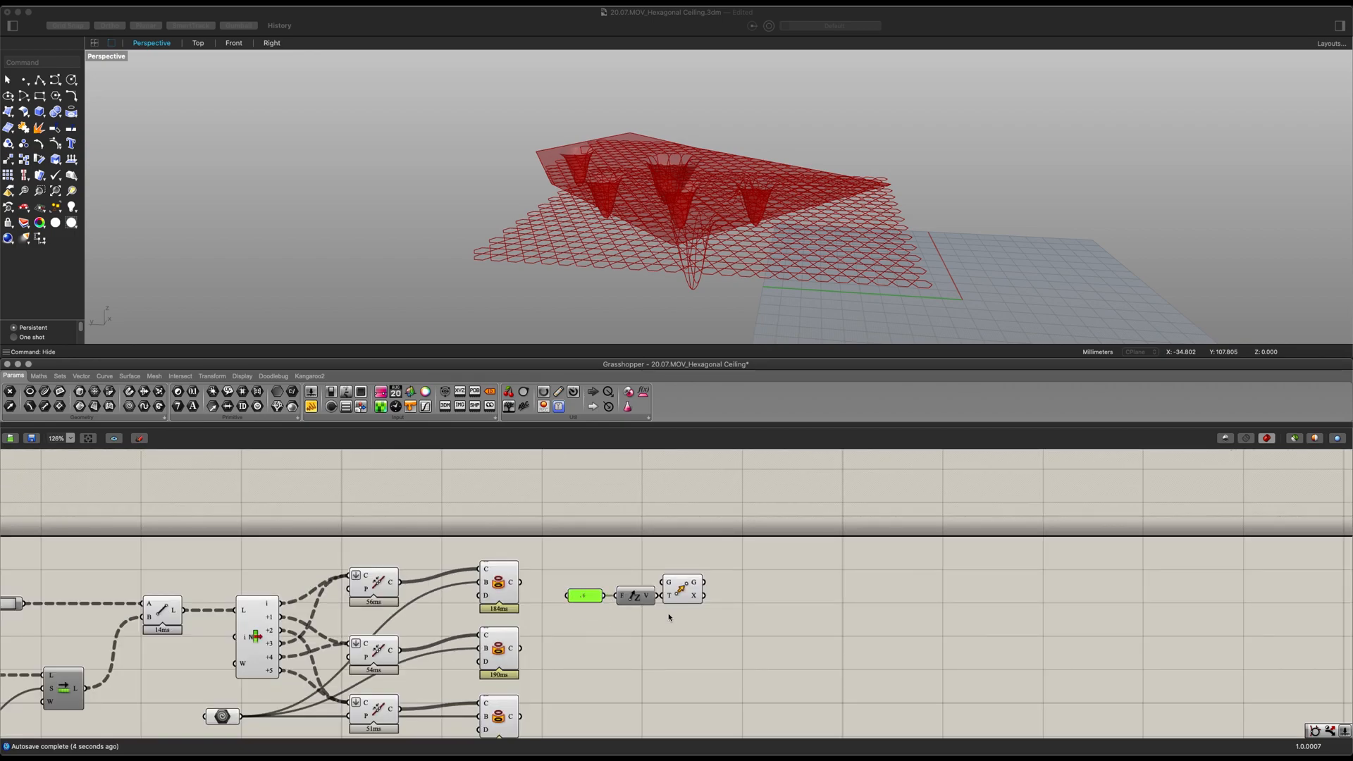
# Feed the first Project output into Move, then duplicate the panel, Unit Z and Move group for the second and third Project outputs.
pyautogui.moveTo(521, 582); pyautogui.dragTo(663, 582)
pyautogui.moveTo(753, 626); pyautogui.dragTo(528, 556)
pyautogui.moveTo(645, 623); pyautogui.dragTo(669, 573, button='right')
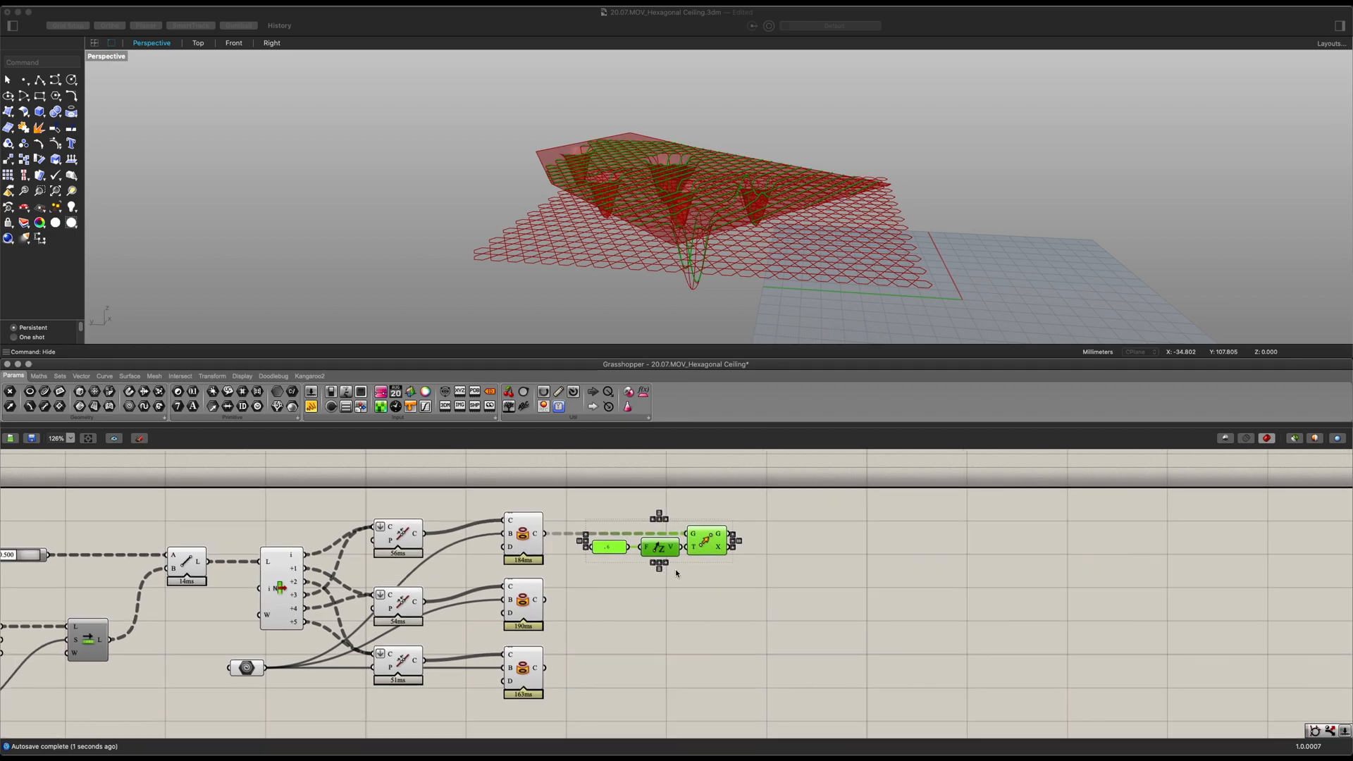
pyautogui.keyDown('alt'); pyautogui.moveTo(731, 542); pyautogui.dragTo(732, 604); pyautogui.keyUp('alt')
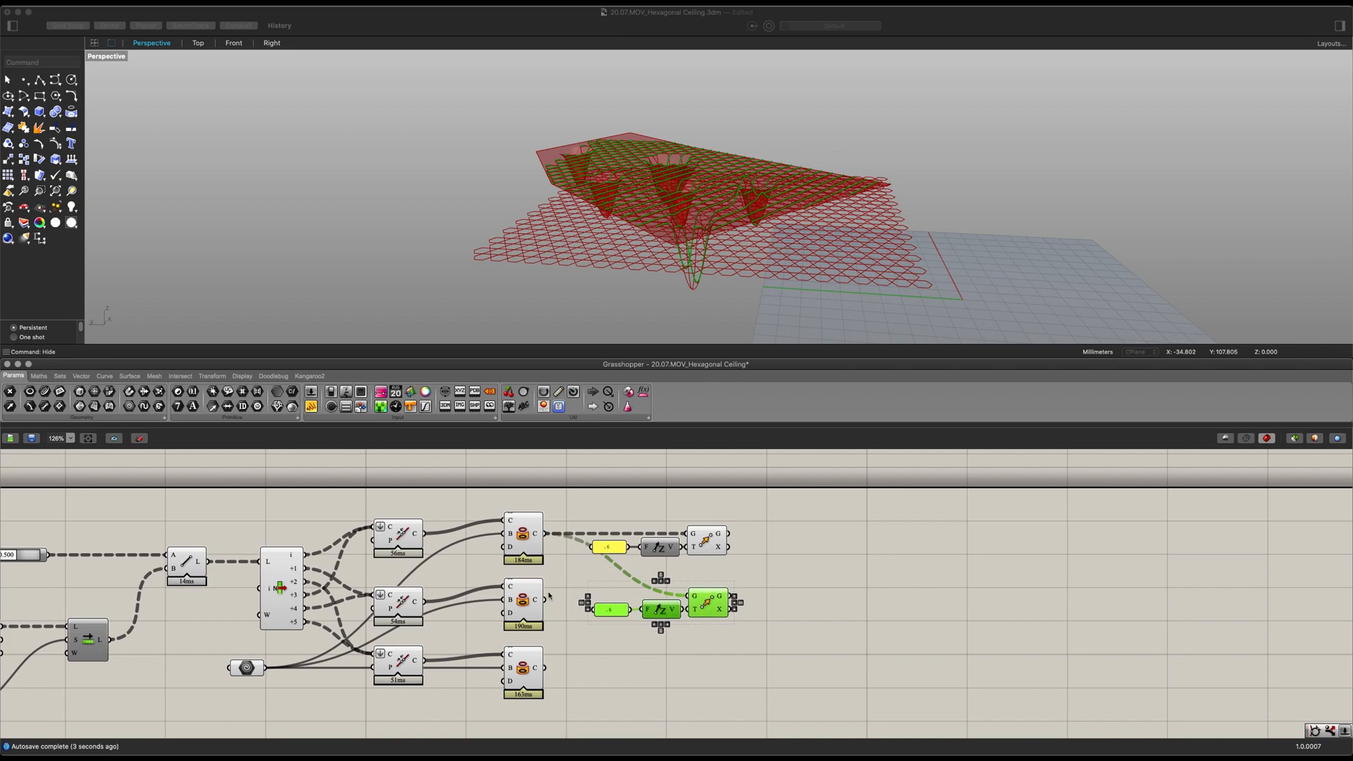
pyautogui.moveTo(590, 597); pyautogui.dragTo(702, 692)
pyautogui.moveTo(544, 668); pyautogui.dragTo(685, 675)
# Set the second row's panel to .4 and edit the value of the third row's panel.
pyautogui.scroll(5, 610, 610)
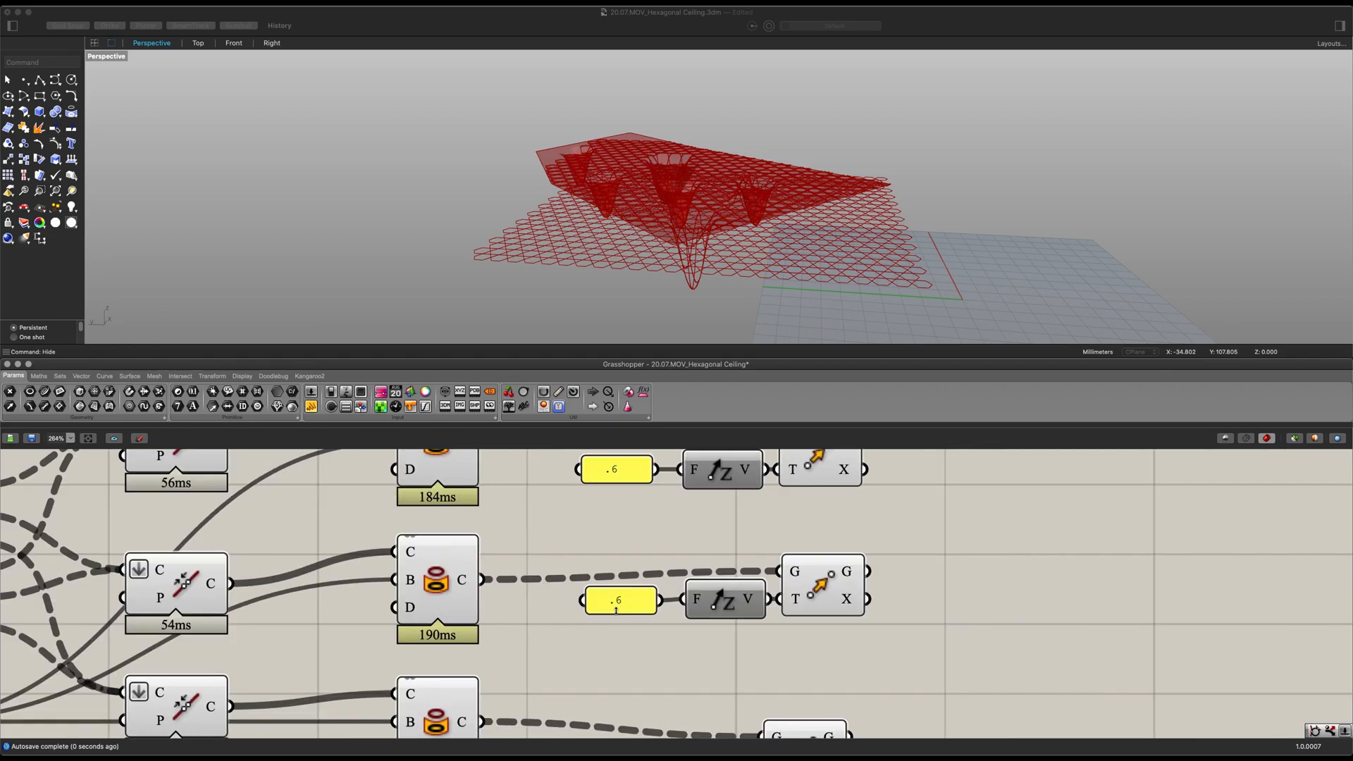
pyautogui.doubleClick(618, 607)
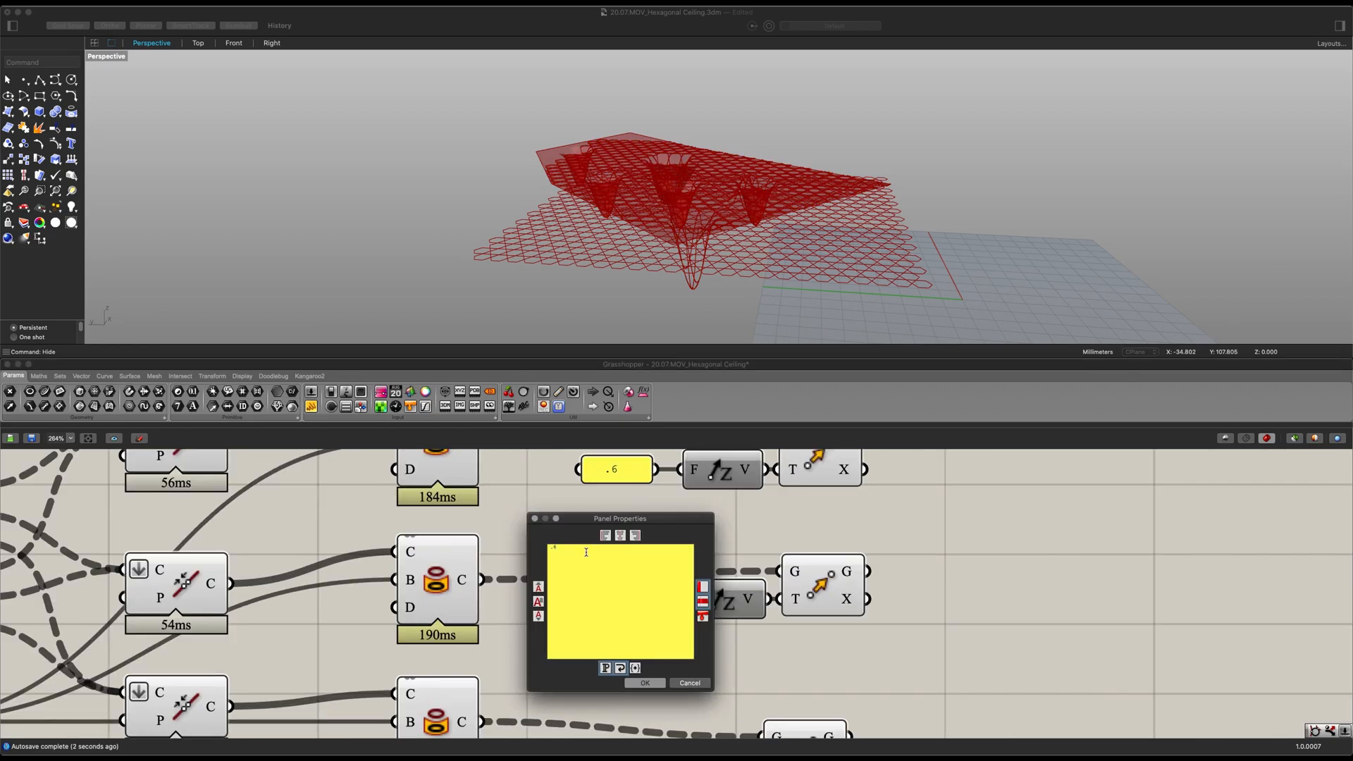
pyautogui.click(645, 683)
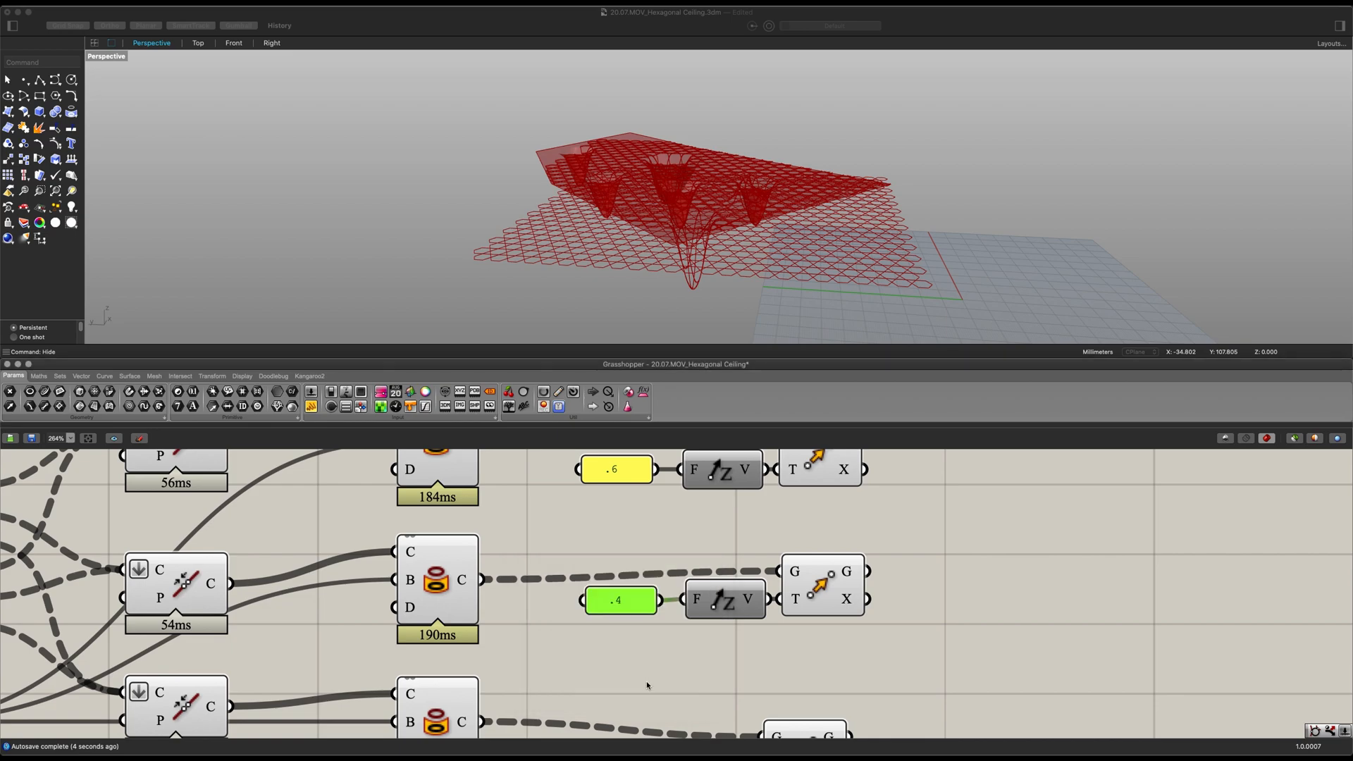
pyautogui.scroll(-5, 620, 599)
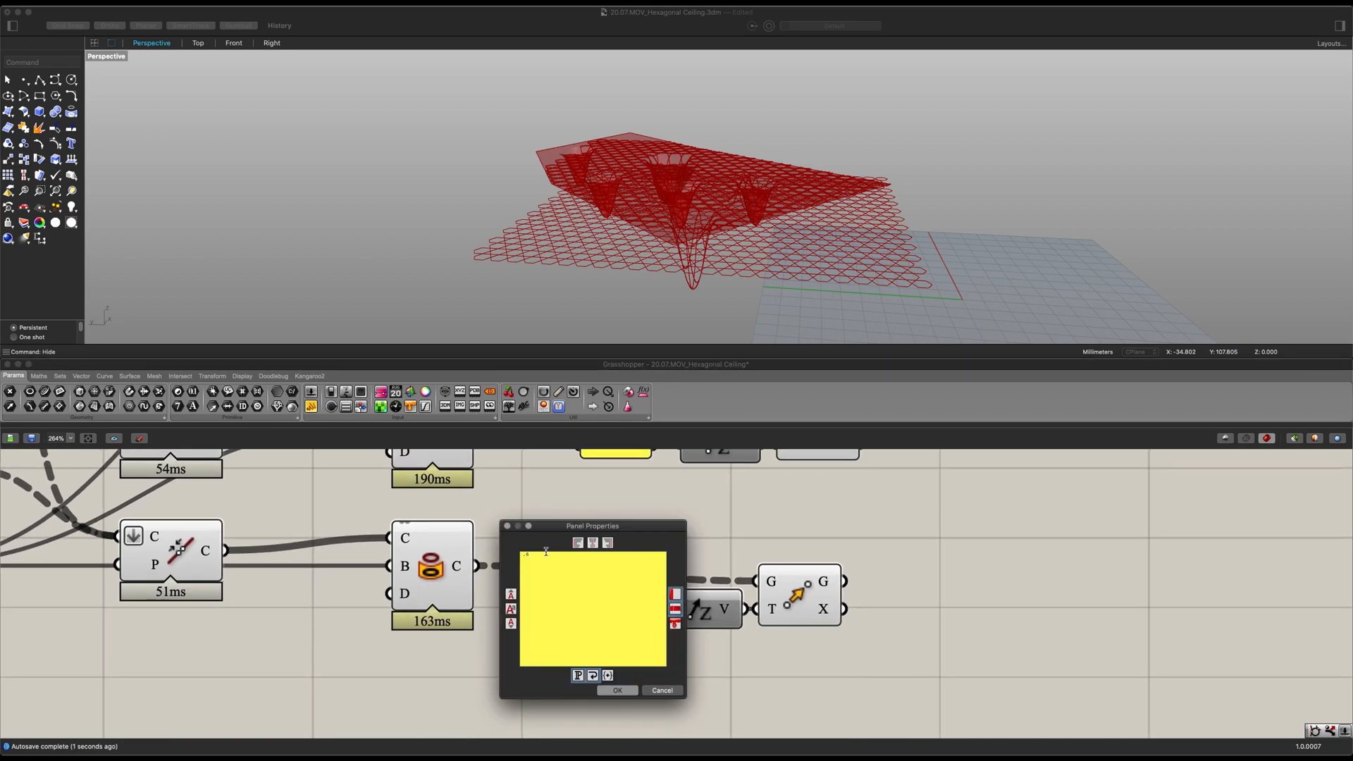
pyautogui.click(624, 695)
pyautogui.click(621, 661)
# Hide the preview of the Line, List Item, Geometry, Join Curves and Project components, leaving only the moved curves displayed.
pyautogui.scroll(-7, 623, 658)
pyautogui.moveTo(696, 149)
pyautogui.mouseDown(button='right')
pyautogui.moveTo(714, 105)
pyautogui.moveTo(682, 122)
pyautogui.moveTo(678, 166)
pyautogui.moveTo(671, 149)
pyautogui.mouseUp(button='right')
pyautogui.scroll(5, 682, 123)
pyautogui.scroll(-2, 670, 149)
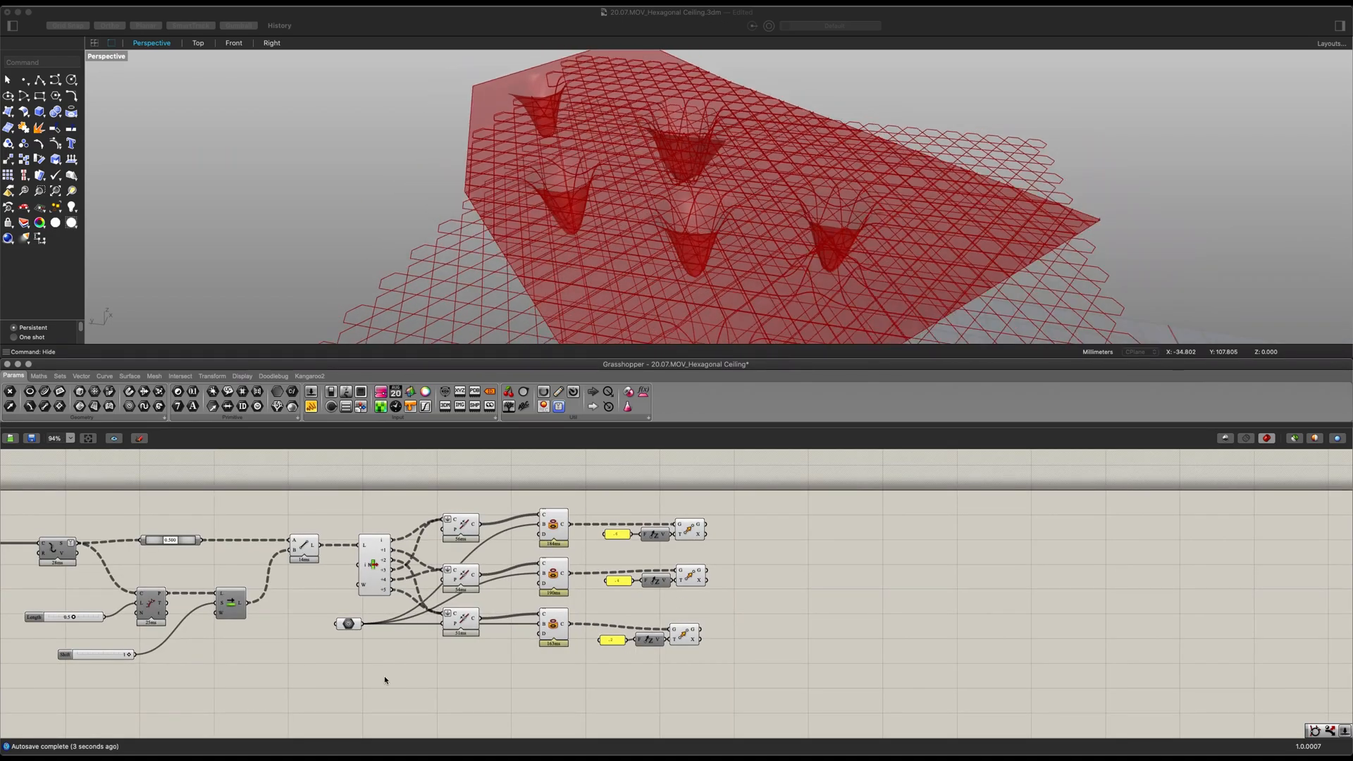
pyautogui.moveTo(571, 689); pyautogui.dragTo(281, 493)
pyautogui.hotkey('ctrl', 'q')
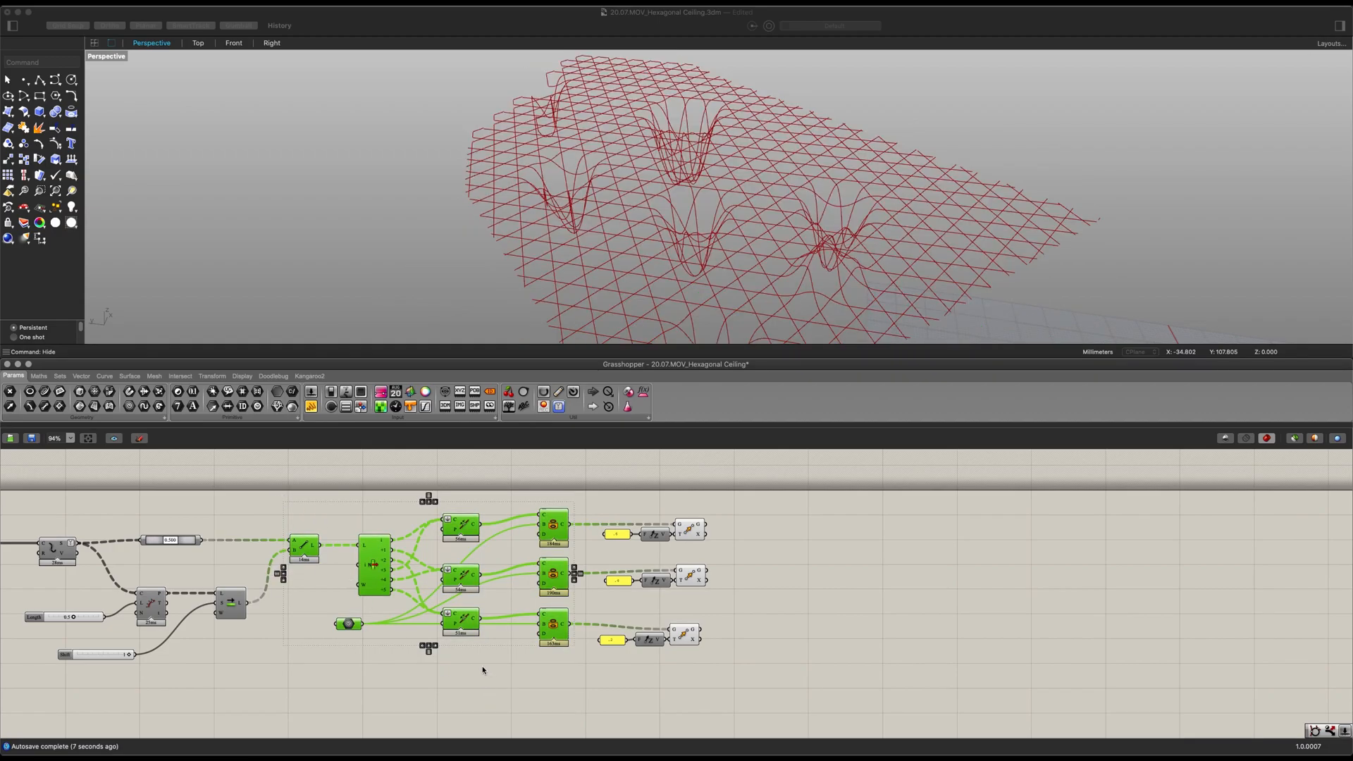
pyautogui.click(483, 671)
pyautogui.scroll(3, 631, 185)
pyautogui.moveTo(632, 185); pyautogui.dragTo(634, 138, button='right')
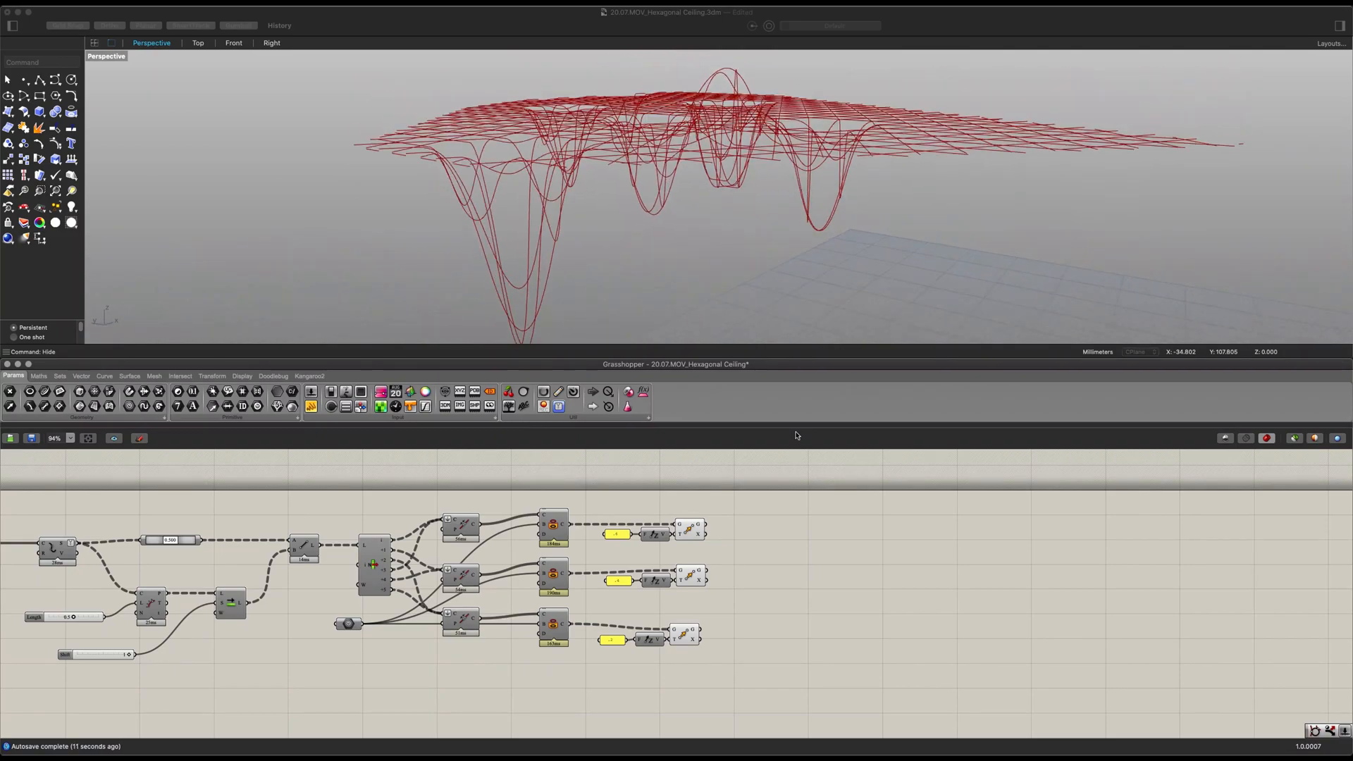
# Add a Curve parameter and connect the geometry outputs of all three Move components to it.
pyautogui.moveTo(774, 568); pyautogui.dragTo(661, 554, button='right')
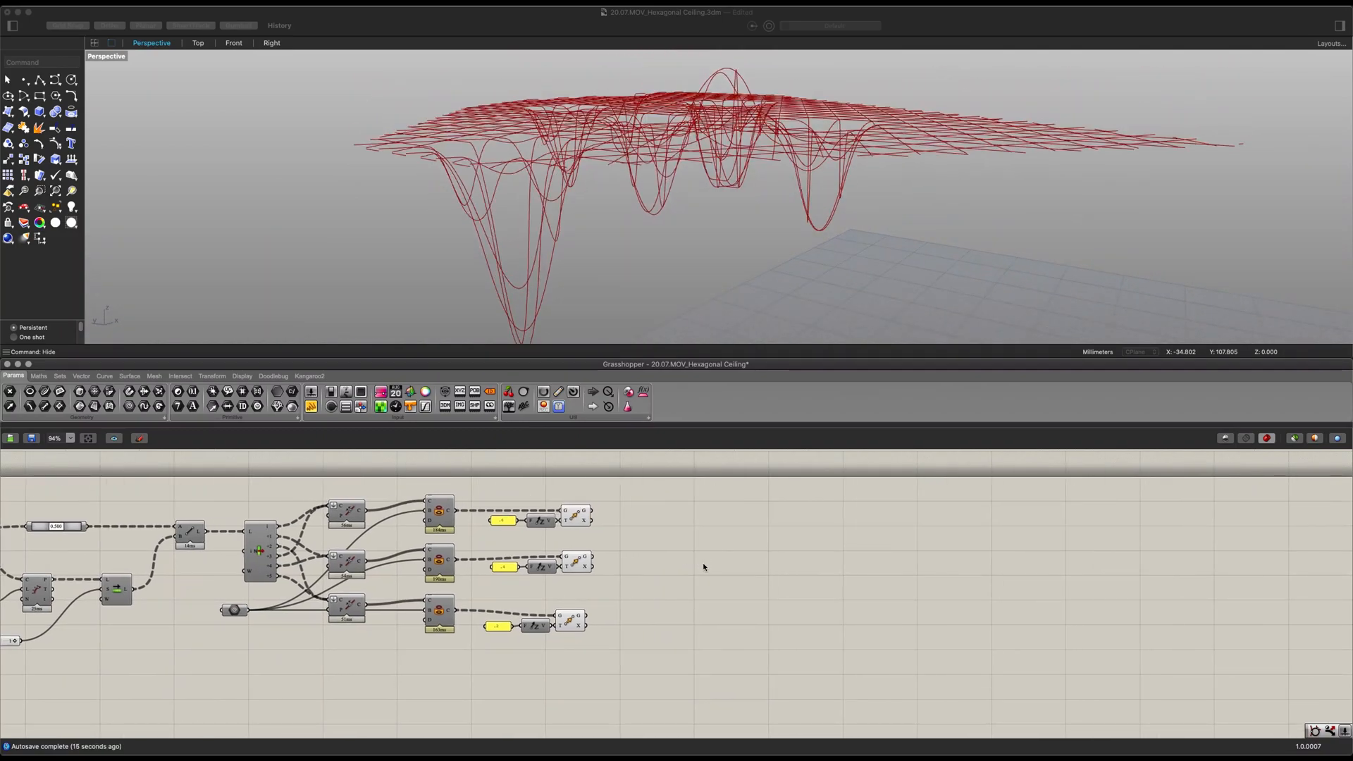
pyautogui.doubleClick(663, 566)
pyautogui.write('curve')
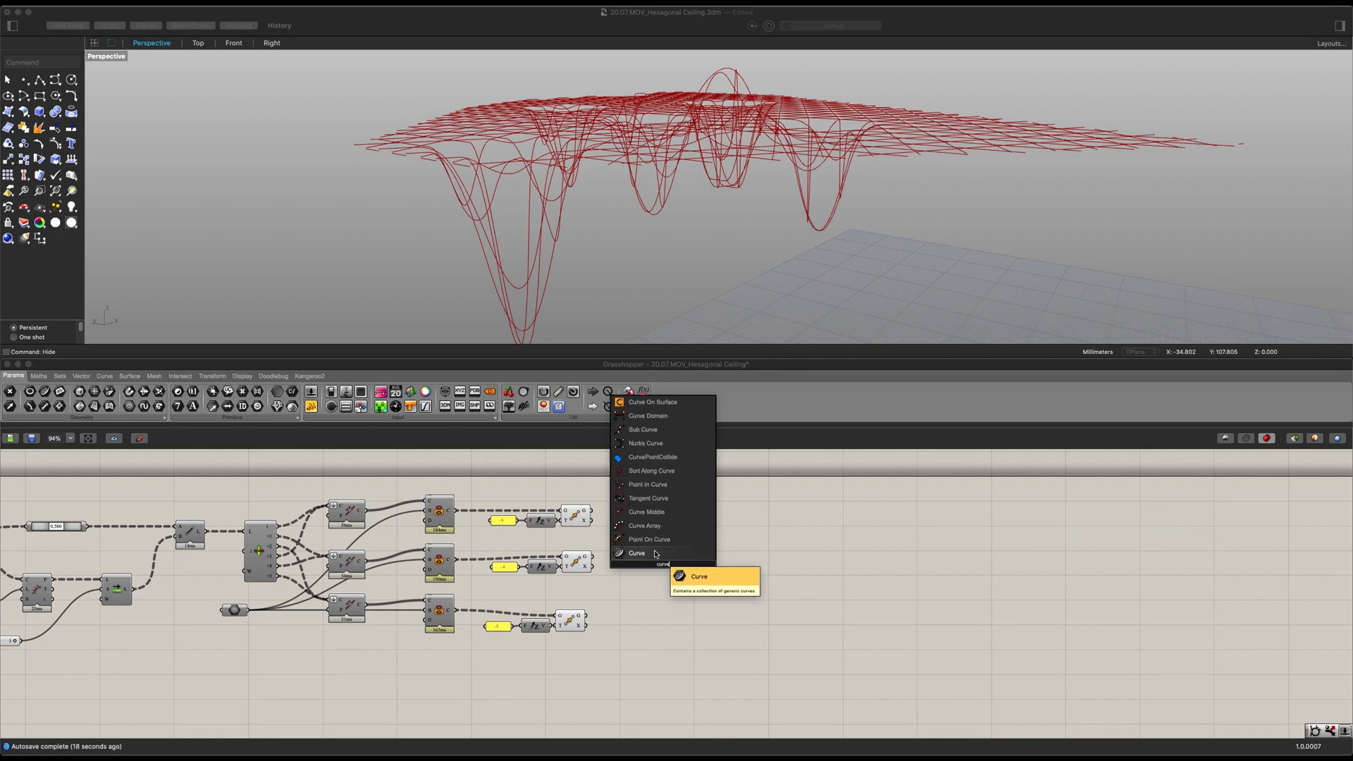
pyautogui.press('Return')
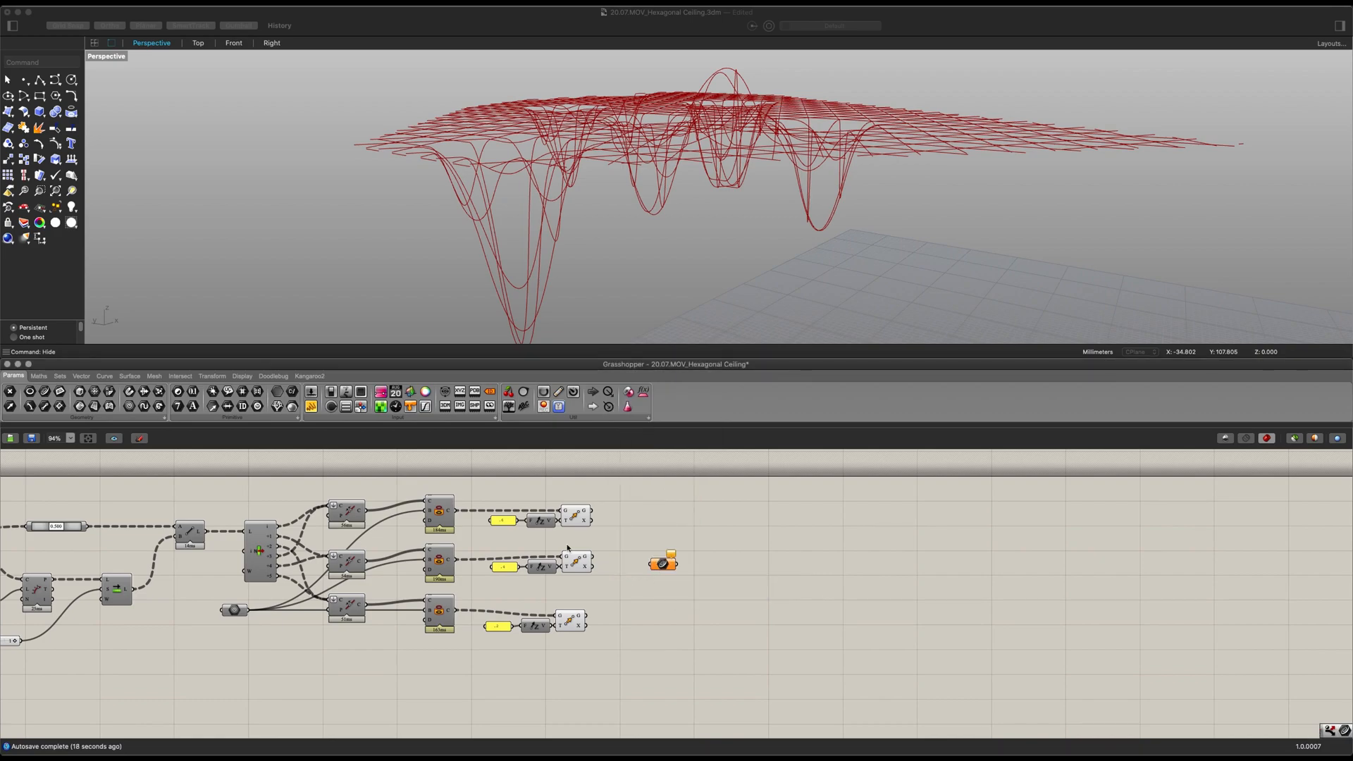
pyautogui.moveTo(594, 515); pyautogui.dragTo(648, 564)
pyautogui.keyDown('shift'); pyautogui.moveTo(588, 620); pyautogui.dragTo(649, 572); pyautogui.keyUp('shift')
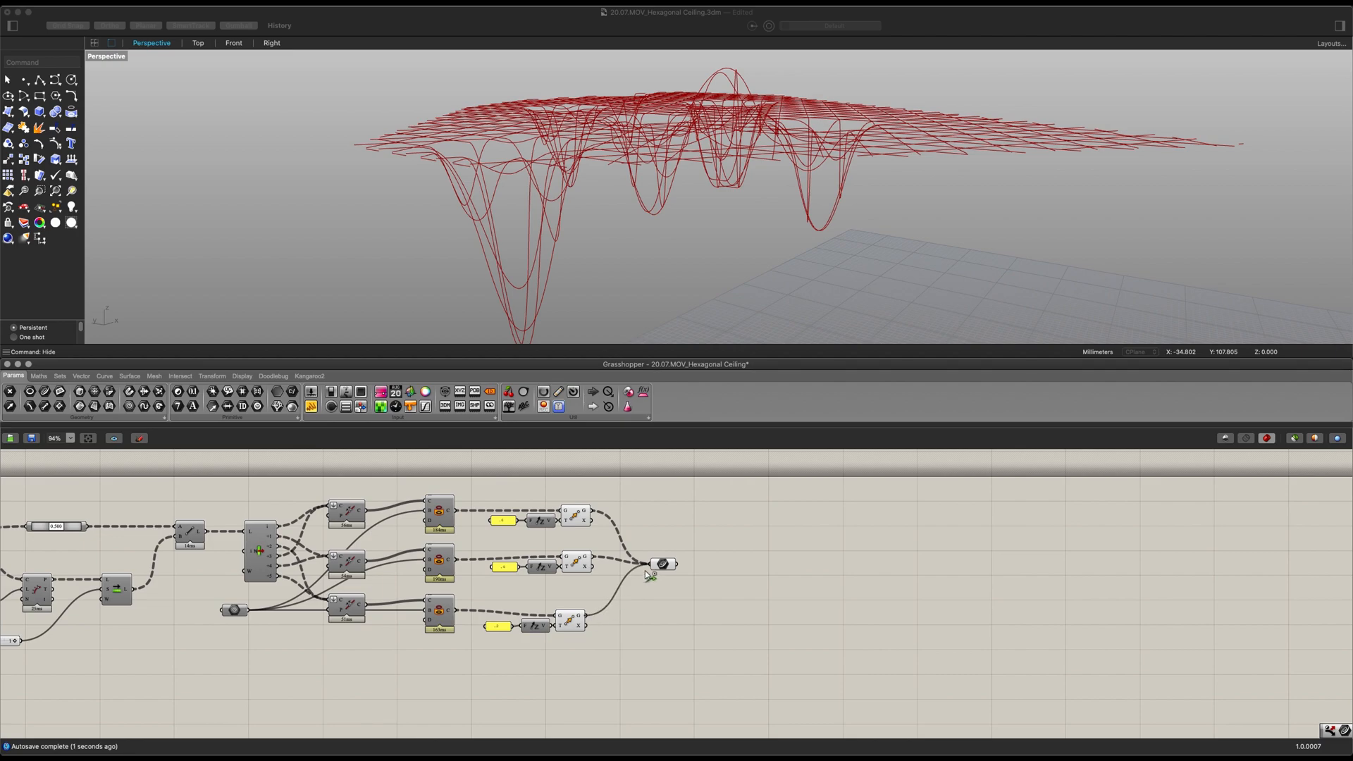
# Graft the Curve parameter that collects the moved curves and shift it slightly aside.
pyautogui.scroll(4, 648, 572)
pyautogui.rightClick(648, 560)
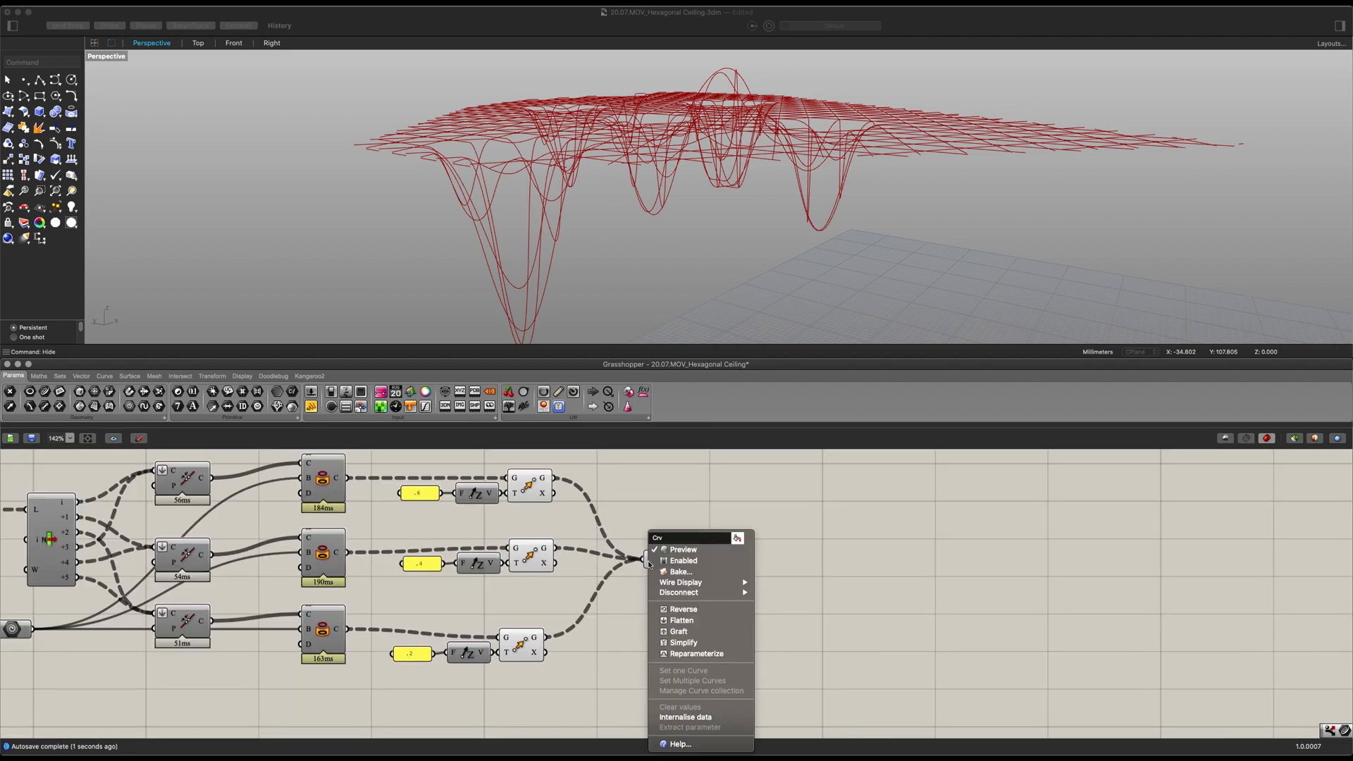
pyautogui.click(678, 632)
pyautogui.click(691, 568)
pyautogui.moveTo(691, 571); pyautogui.dragTo(691, 572)
# Add a Perp Frames component and connect the grafted Curve parameter to its curve input.
pyautogui.doubleClick(732, 598)
pyautogui.write('pee')
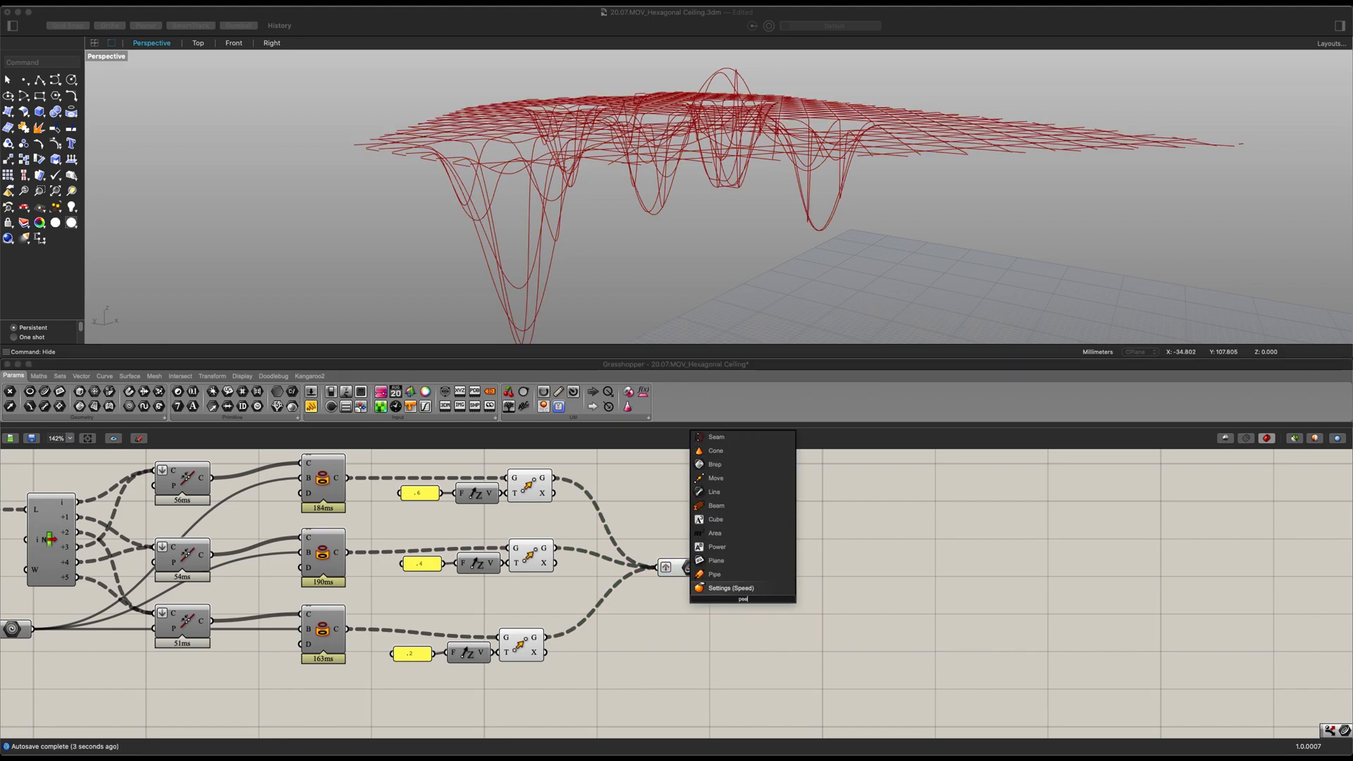
pyautogui.write('rp')
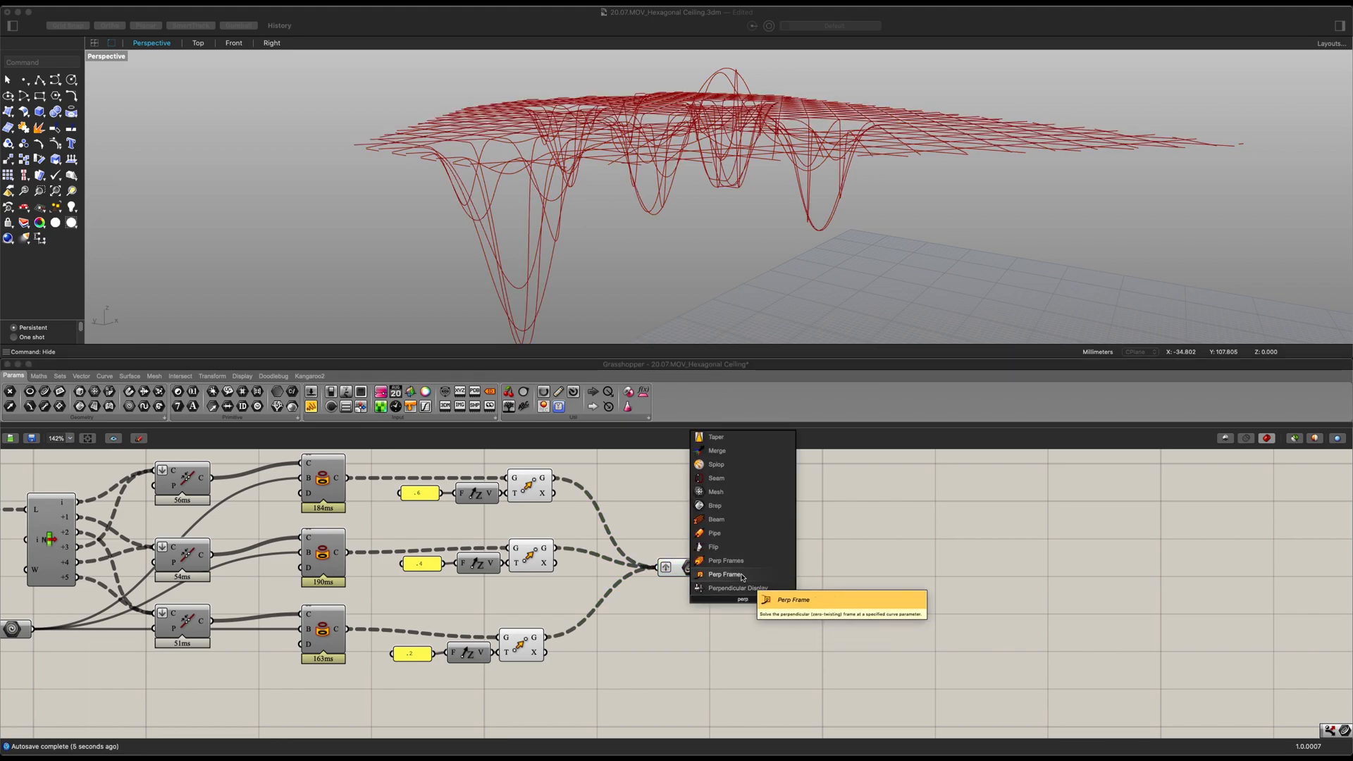
pyautogui.click(733, 561)
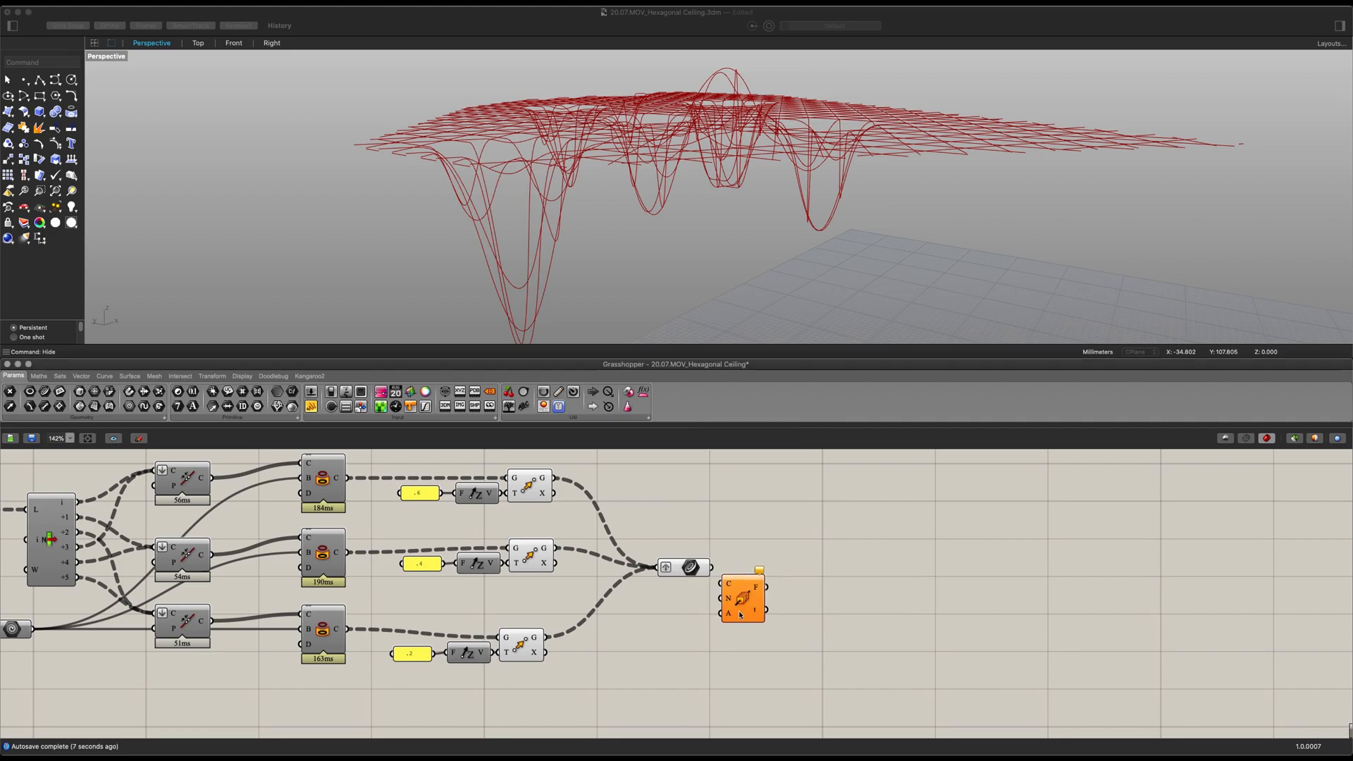
pyautogui.scroll(3, 735, 592)
pyautogui.moveTo(734, 592); pyautogui.dragTo(768, 598)
pyautogui.moveTo(705, 548); pyautogui.dragTo(874, 651)
pyautogui.click(789, 471)
pyautogui.click(716, 215)
pyautogui.moveTo(709, 262)
pyautogui.mouseDown(button='right')
pyautogui.moveTo(690, 252)
pyautogui.moveTo(709, 276)
pyautogui.mouseUp(button='right')
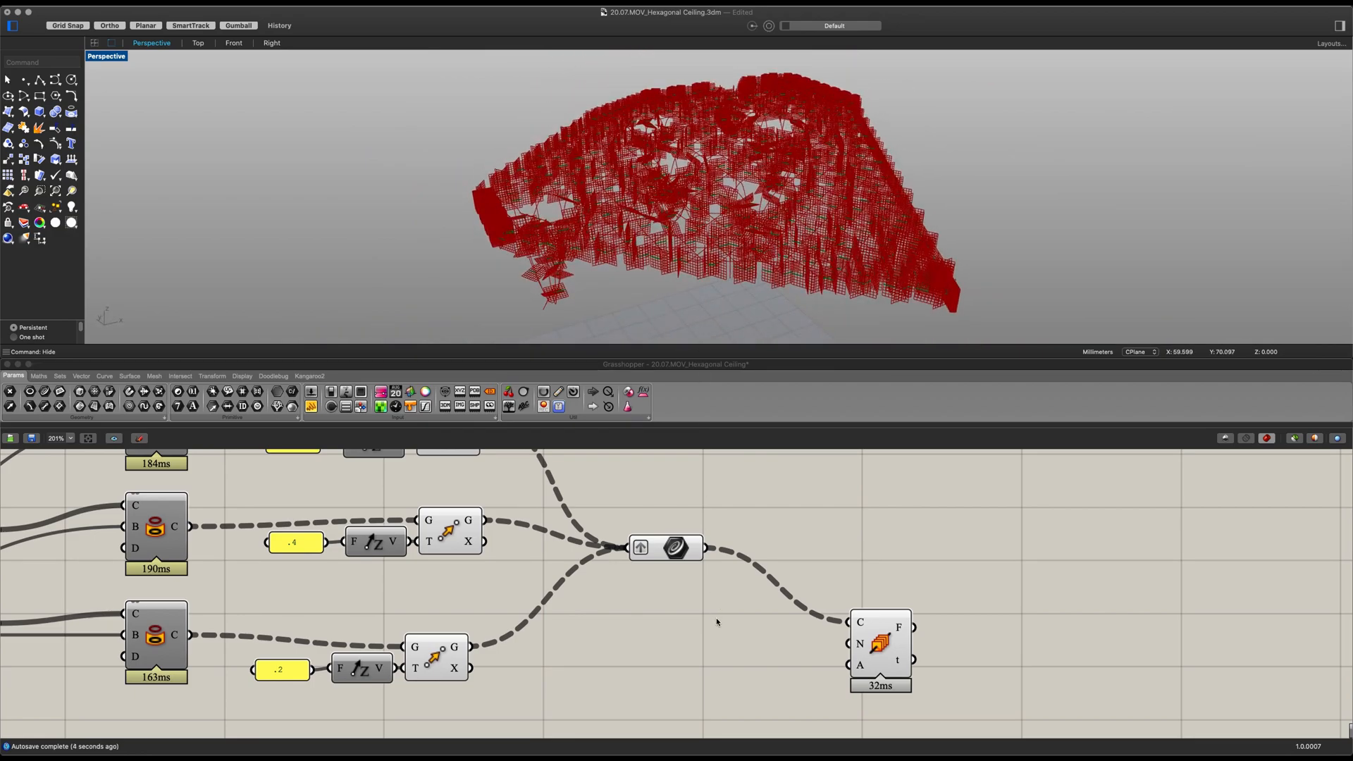
# Add a panel with the value 4, connect it to the N input of Perp Frames and place it beside that input.
pyautogui.moveTo(723, 646); pyautogui.dragTo(682, 571, button='right')
pyautogui.click(674, 583)
pyautogui.doubleClick(674, 582)
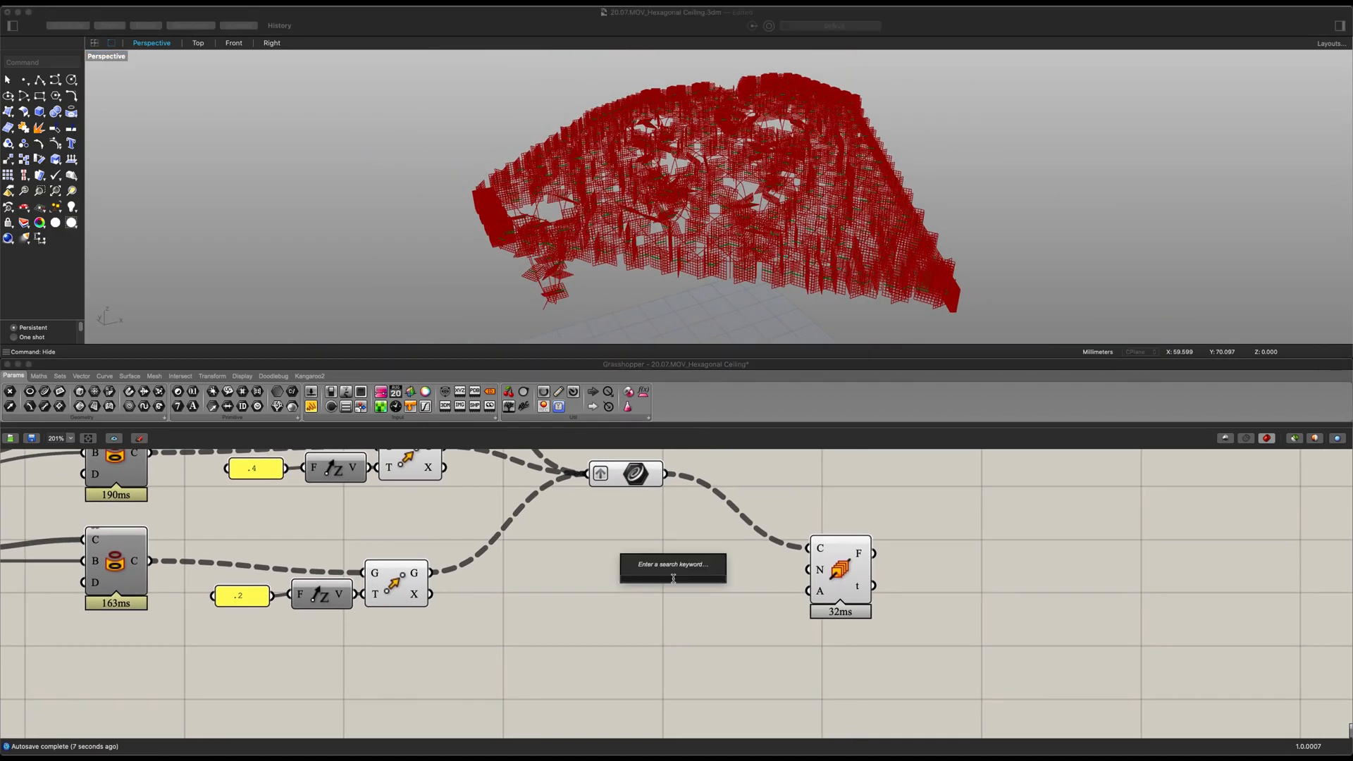
pyautogui.write('4')
pyautogui.press('Return')
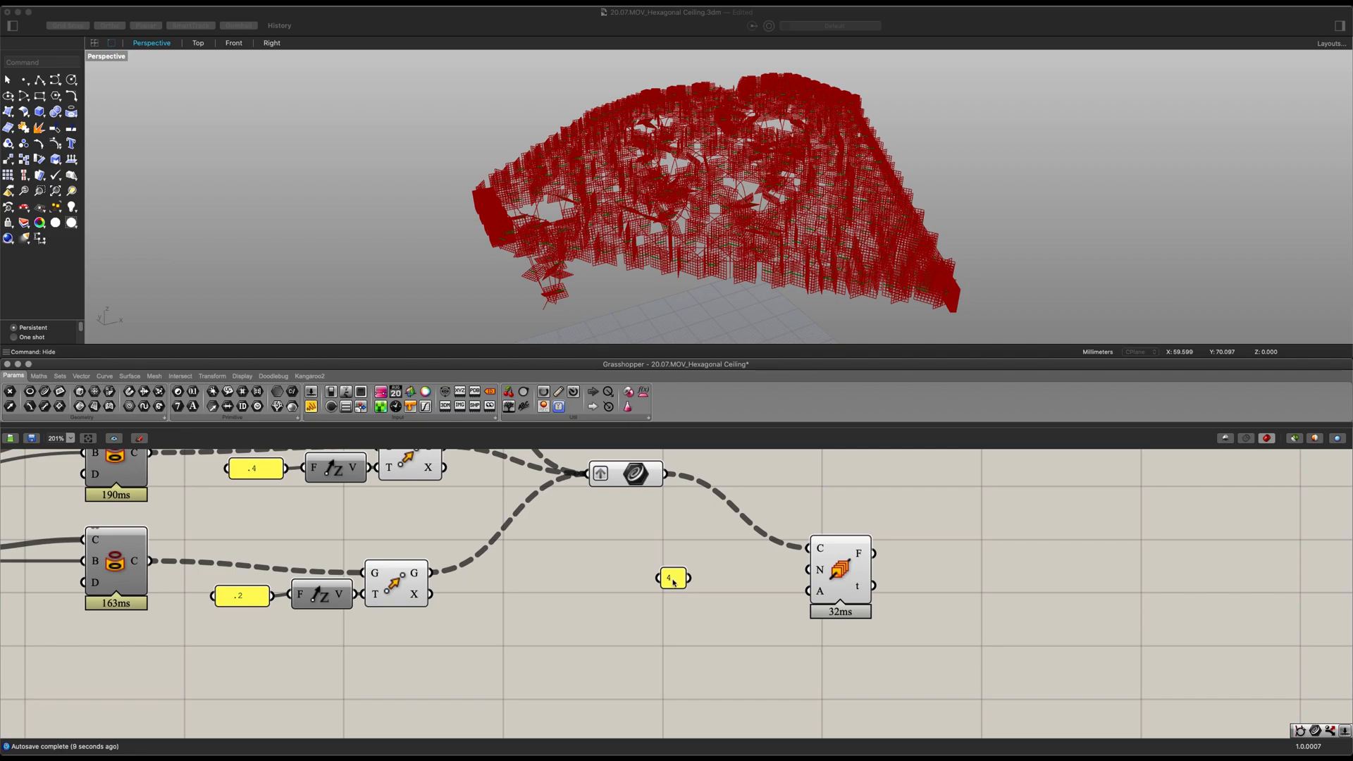
pyautogui.moveTo(688, 578); pyautogui.dragTo(815, 578)
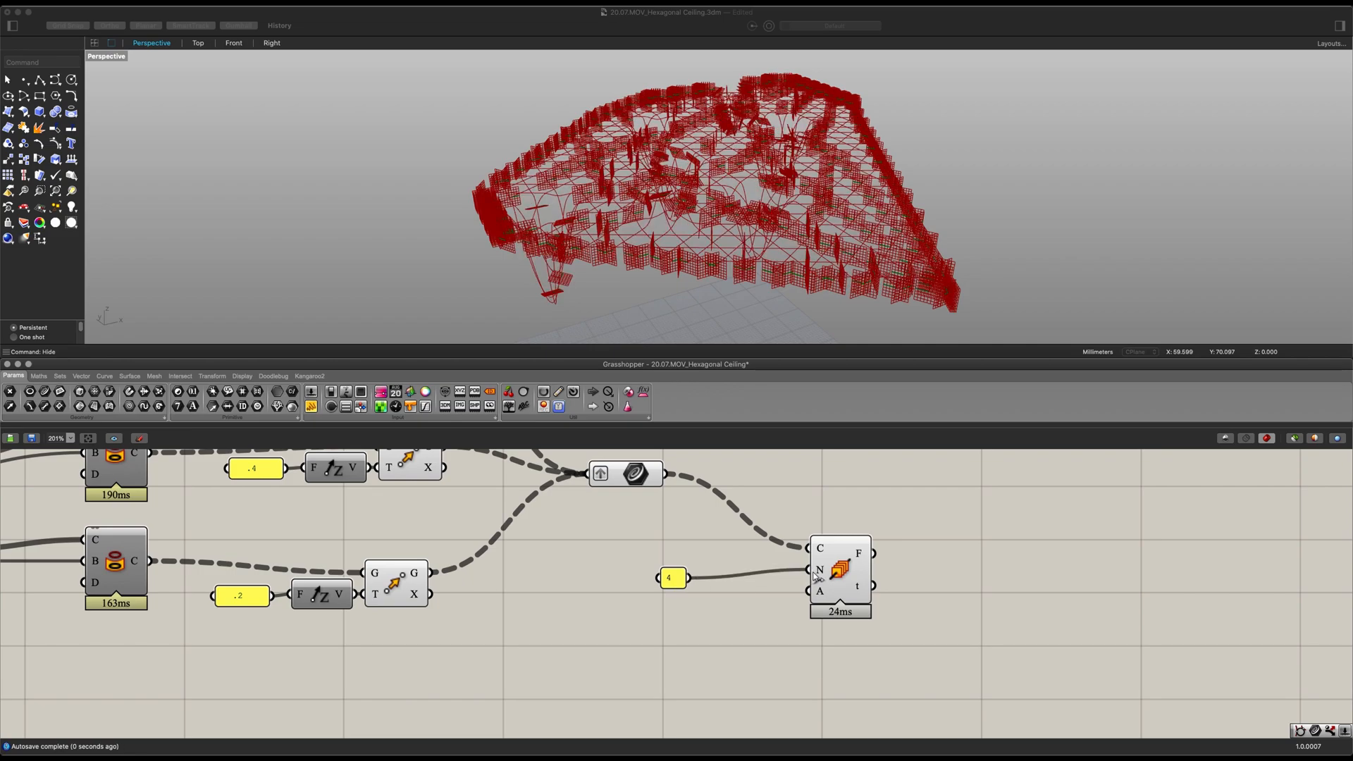
pyautogui.click(840, 566)
pyautogui.hscroll(3, 668, 599)
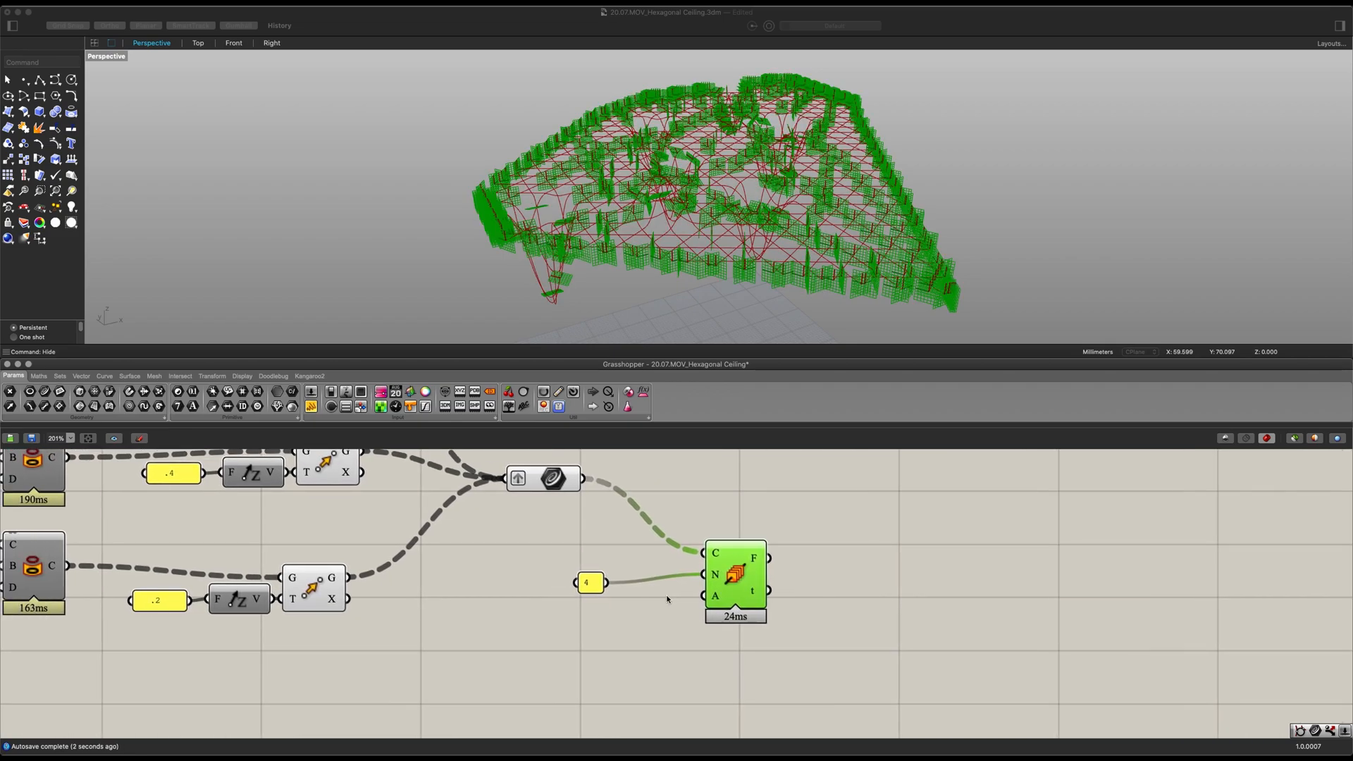
pyautogui.moveTo(578, 584); pyautogui.dragTo(646, 575)
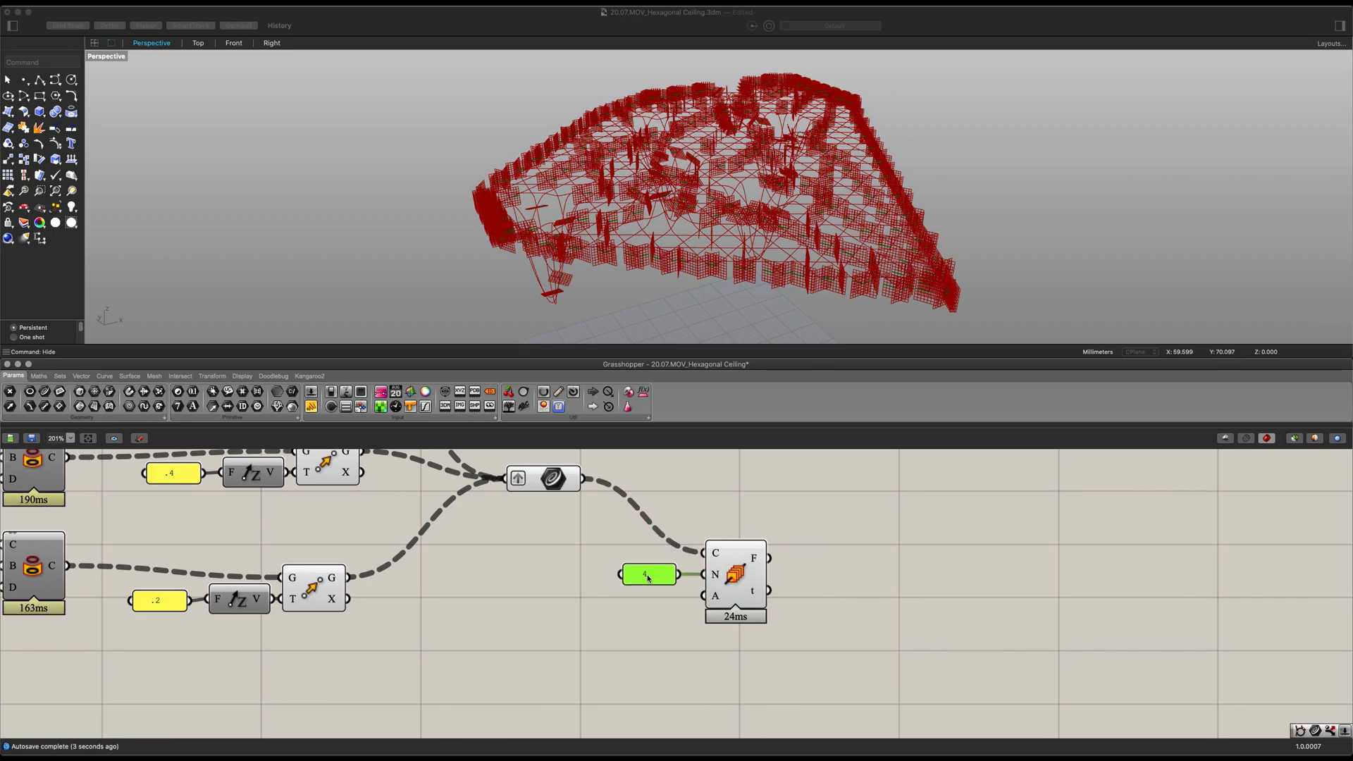
# Add a Rectangle component and place it well beyond Perp Frames, leaving space between them.
pyautogui.click(874, 561)
pyautogui.moveTo(887, 560); pyautogui.dragTo(724, 606, button='right')
pyautogui.scroll(-1, 724, 606)
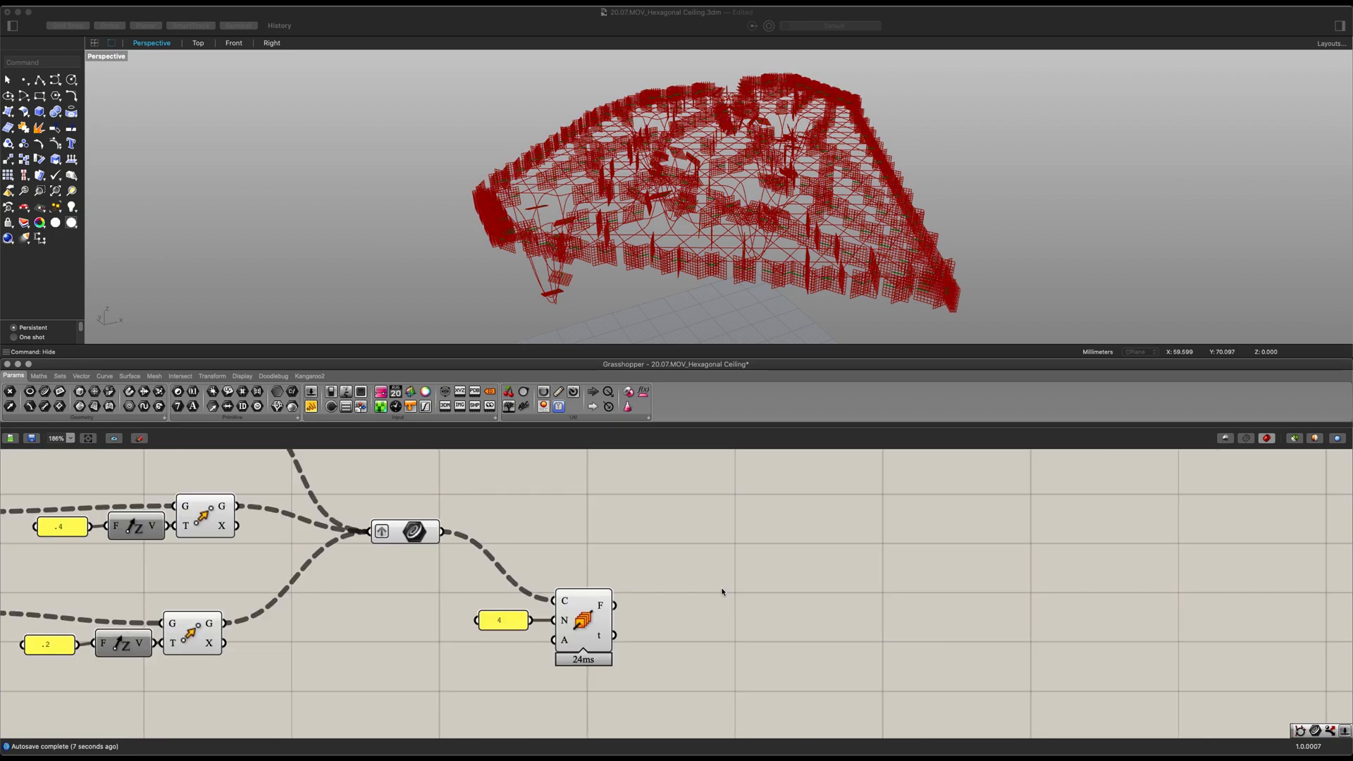
pyautogui.doubleClick(722, 591)
pyautogui.write('rect')
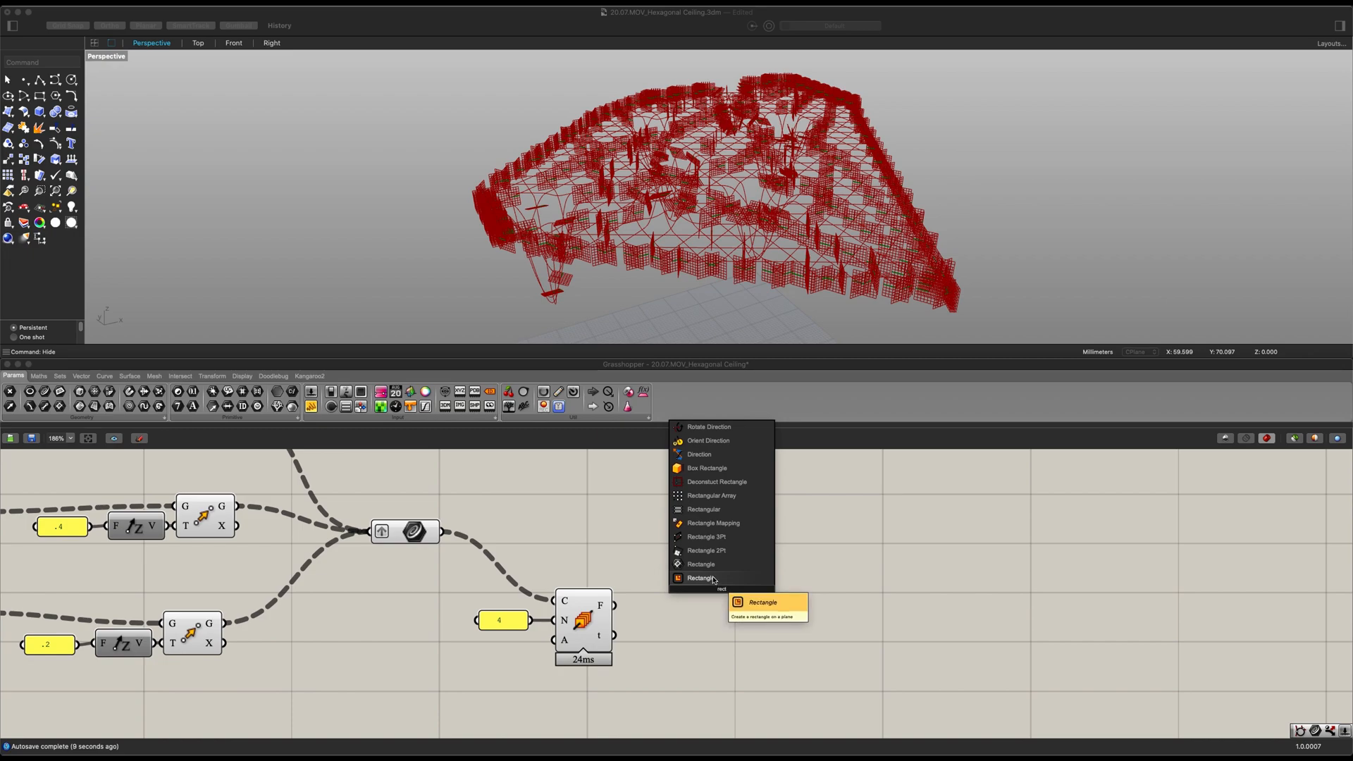
pyautogui.click(714, 579)
pyautogui.moveTo(724, 581); pyautogui.dragTo(931, 582)
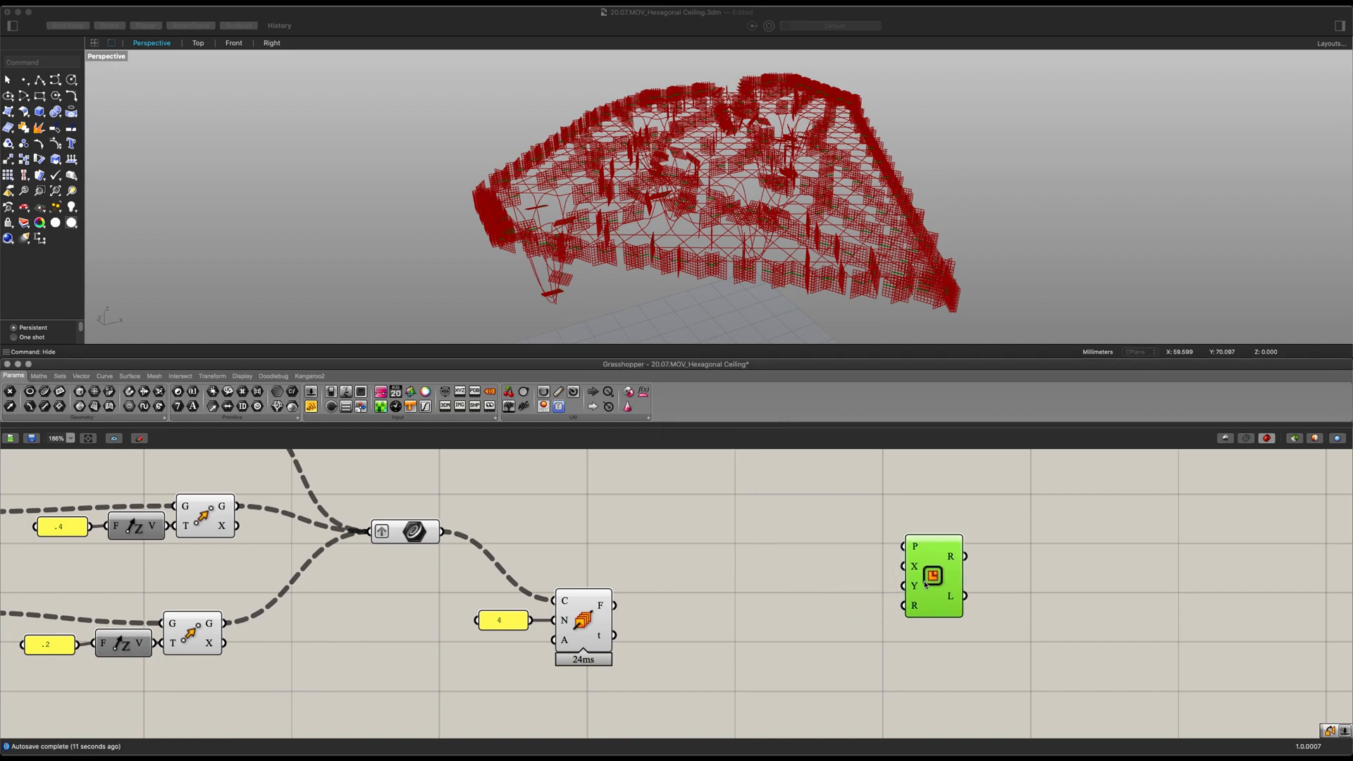
# Add a Construct Domain component between Perp Frames and Rectangle.
pyautogui.doubleClick(725, 572)
pyautogui.write('c')
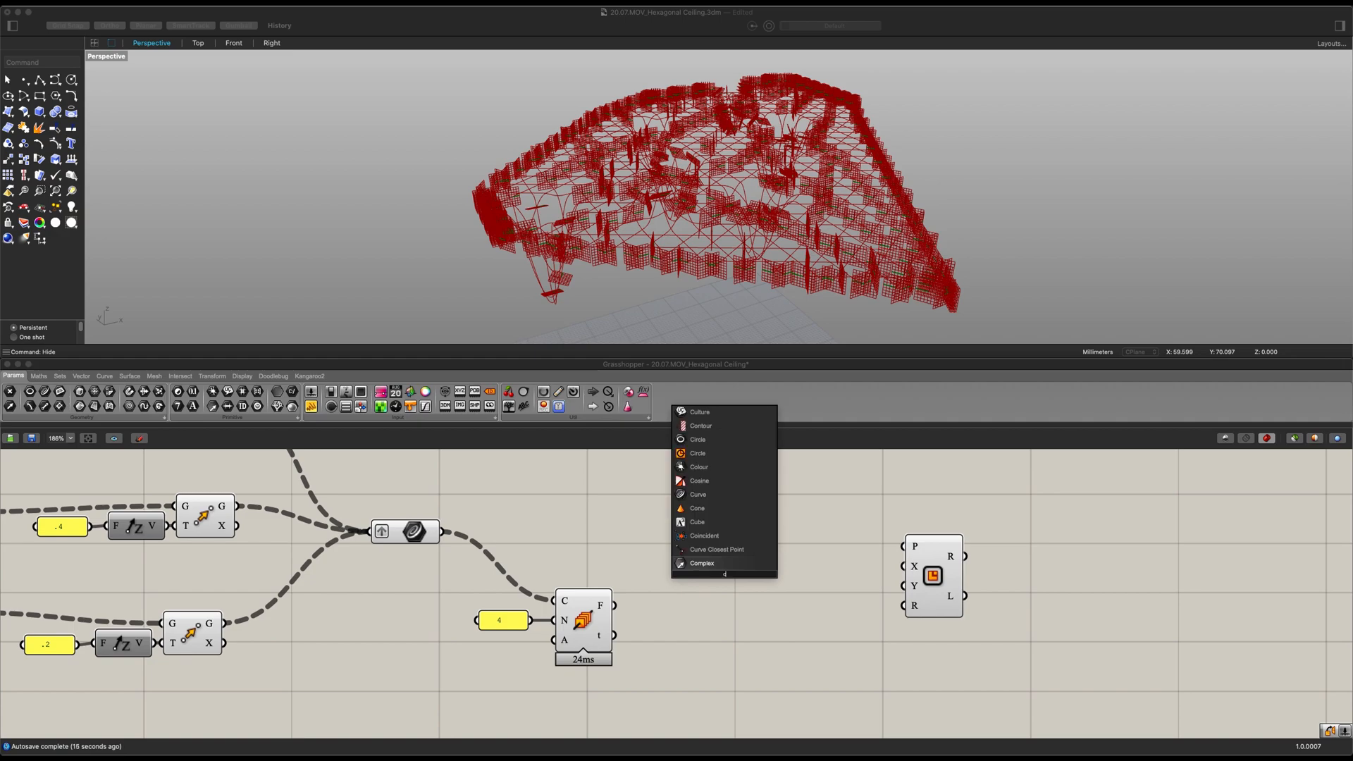
pyautogui.write('onstruc')
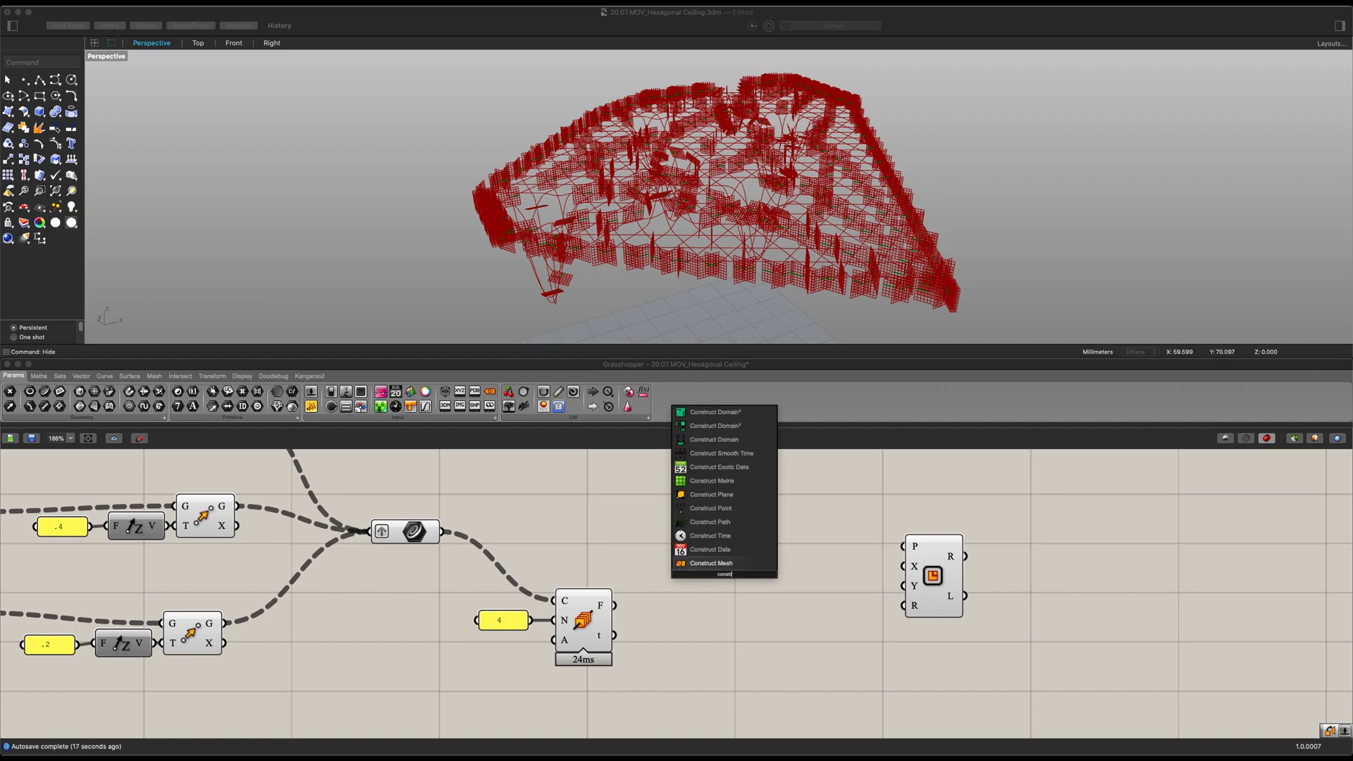
pyautogui.press('Up')
pyautogui.press('Up')
pyautogui.press('Up')
pyautogui.press('Up')
pyautogui.press('Up')
pyautogui.press('Up')
pyautogui.press('Up')
pyautogui.press('Up')
pyautogui.press('Up')
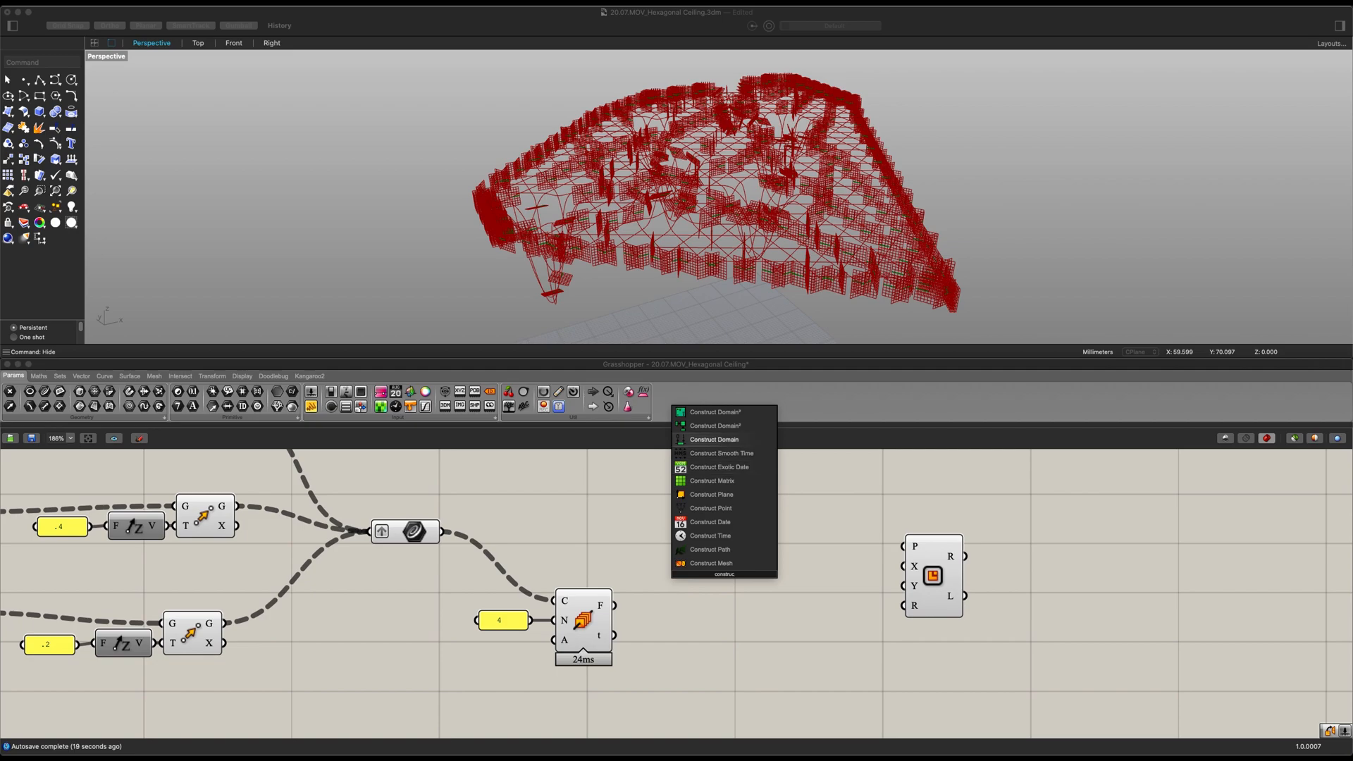
pyautogui.press('Return')
# Duplicate Construct Domain and connect the two domains to the X and Y inputs of Rectangle.
pyautogui.moveTo(735, 568); pyautogui.dragTo(800, 615)
pyautogui.press('super+c')
pyautogui.press('super+v')
pyautogui.moveTo(839, 536); pyautogui.dragTo(904, 566)
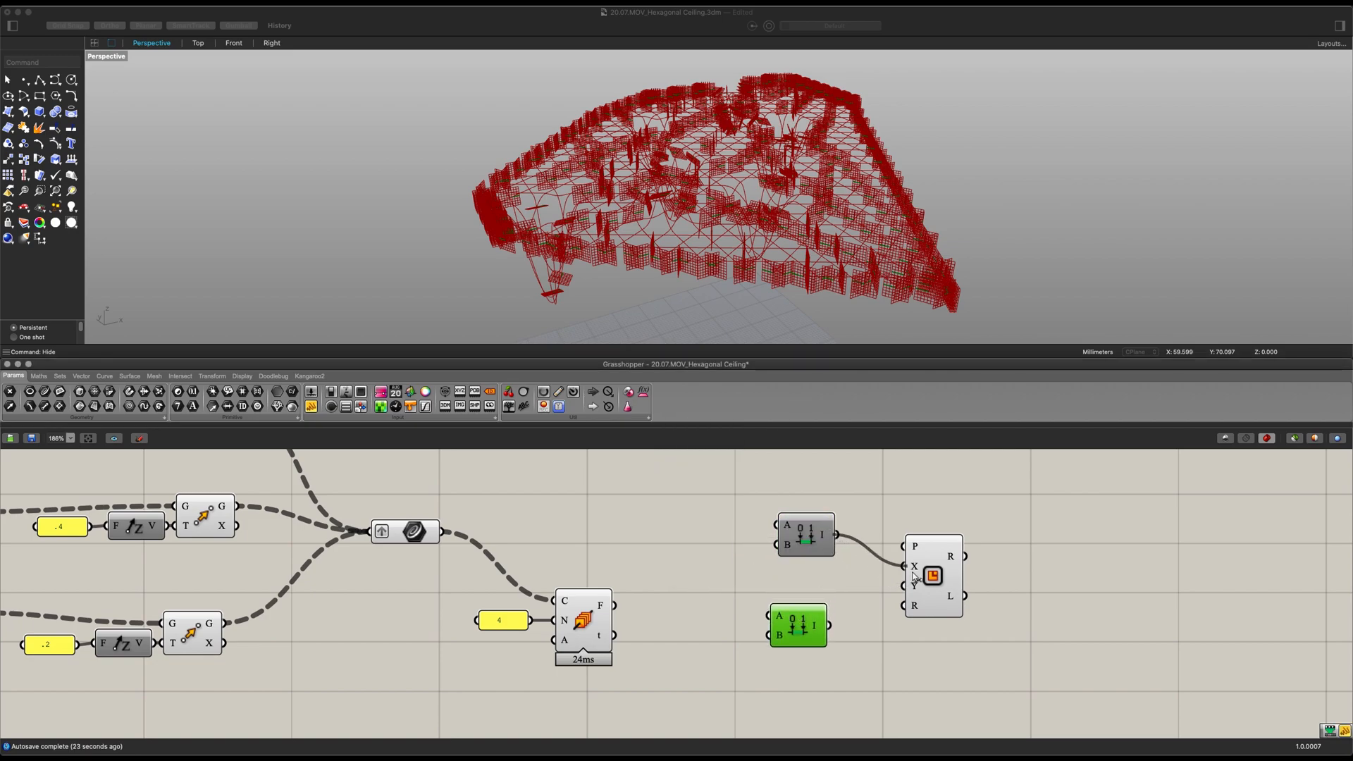
pyautogui.moveTo(825, 543); pyautogui.dragTo(813, 565)
pyautogui.click(796, 629)
pyautogui.moveTo(796, 630); pyautogui.dragTo(826, 627)
pyautogui.click(692, 627)
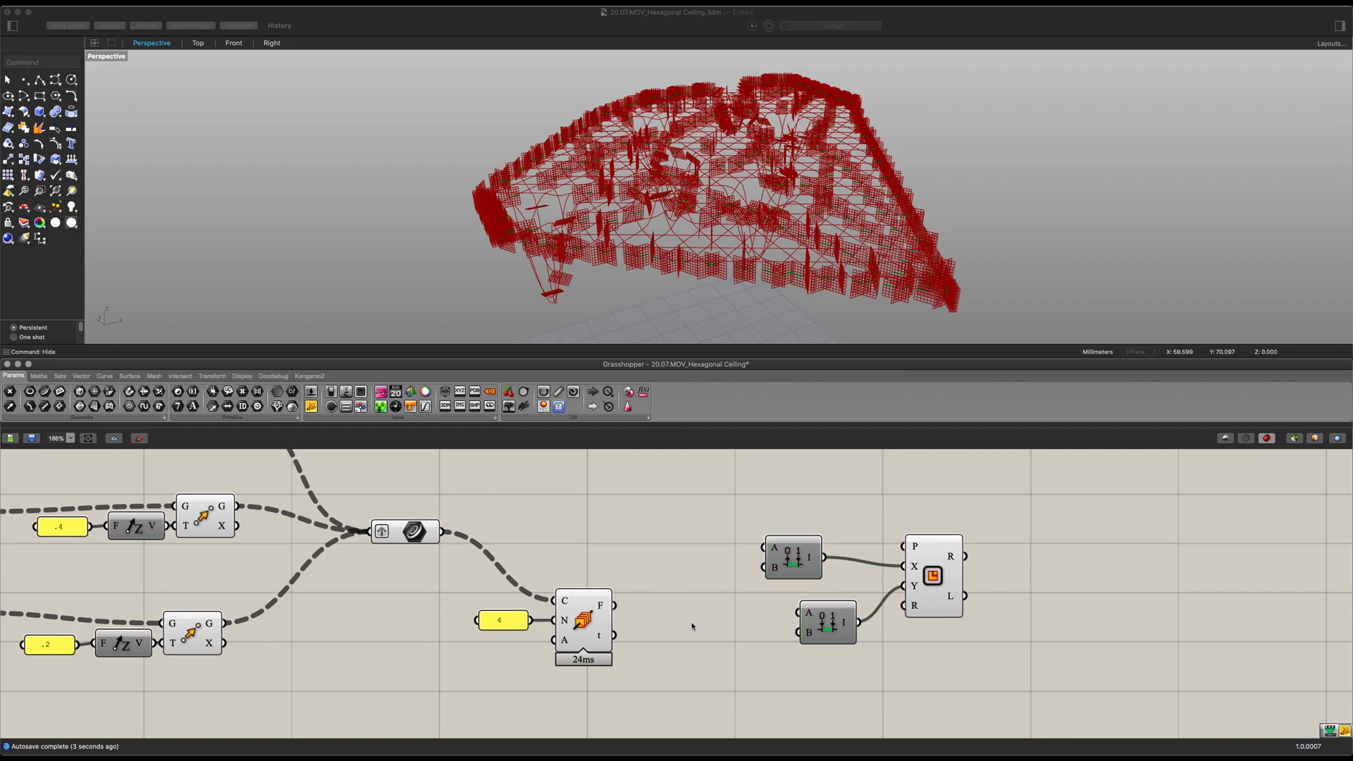
# Add two panels with the values .6 and .2 beside the Construct Domain components.
pyautogui.doubleClick(693, 627)
pyautogui.write('p')
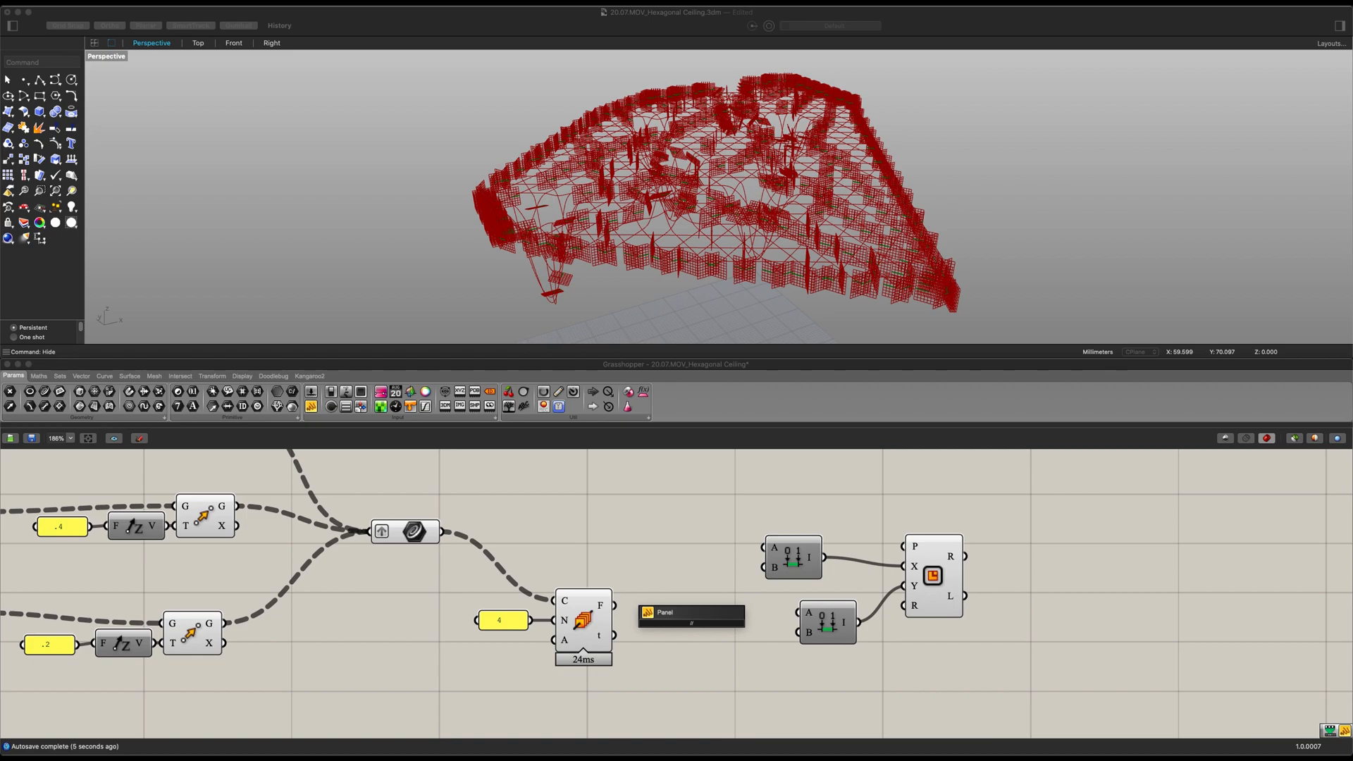
pyautogui.write('.6')
pyautogui.press('Return')
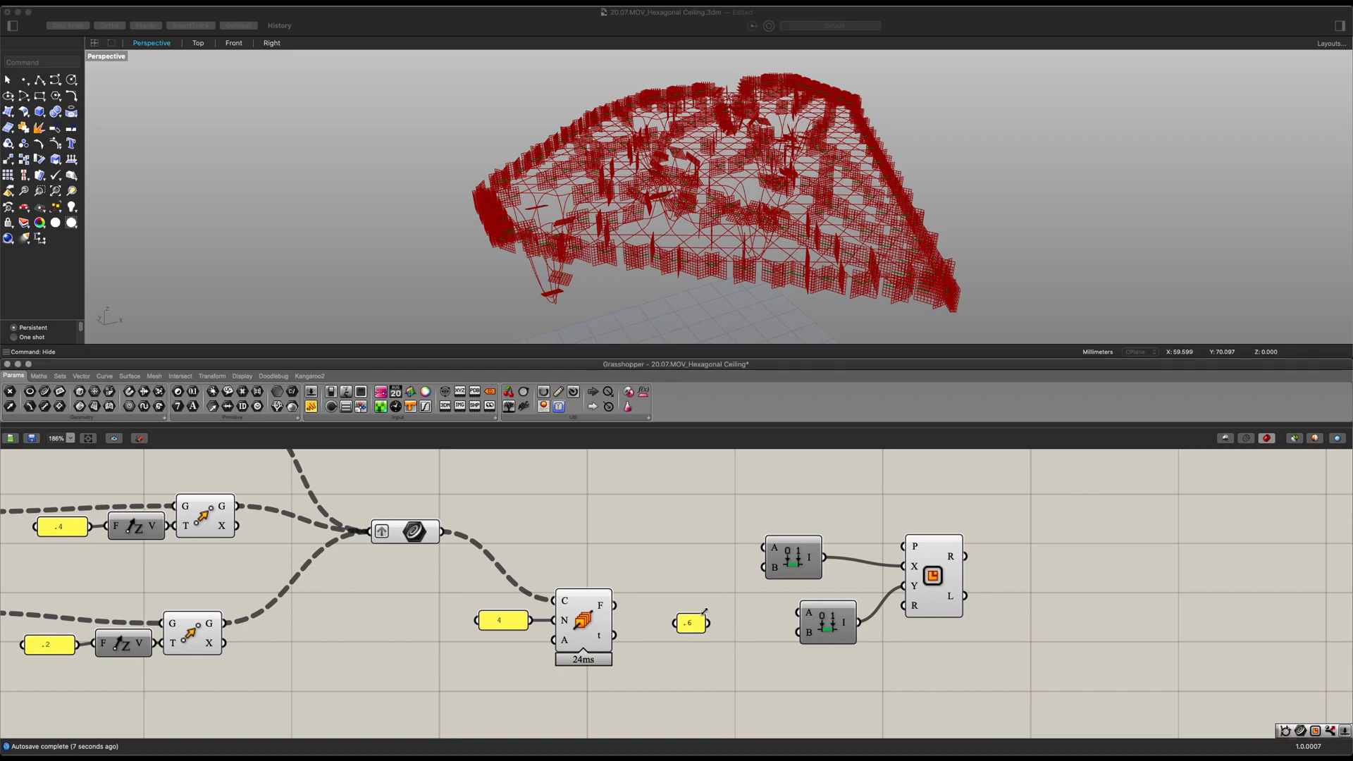
pyautogui.moveTo(673, 558)
pyautogui.mouseDown()
pyautogui.moveTo(703, 656)
pyautogui.moveTo(679, 620)
pyautogui.moveTo(754, 673)
pyautogui.moveTo(691, 570)
pyautogui.moveTo(664, 554)
pyautogui.mouseUp()
pyautogui.doubleClick(669, 552)
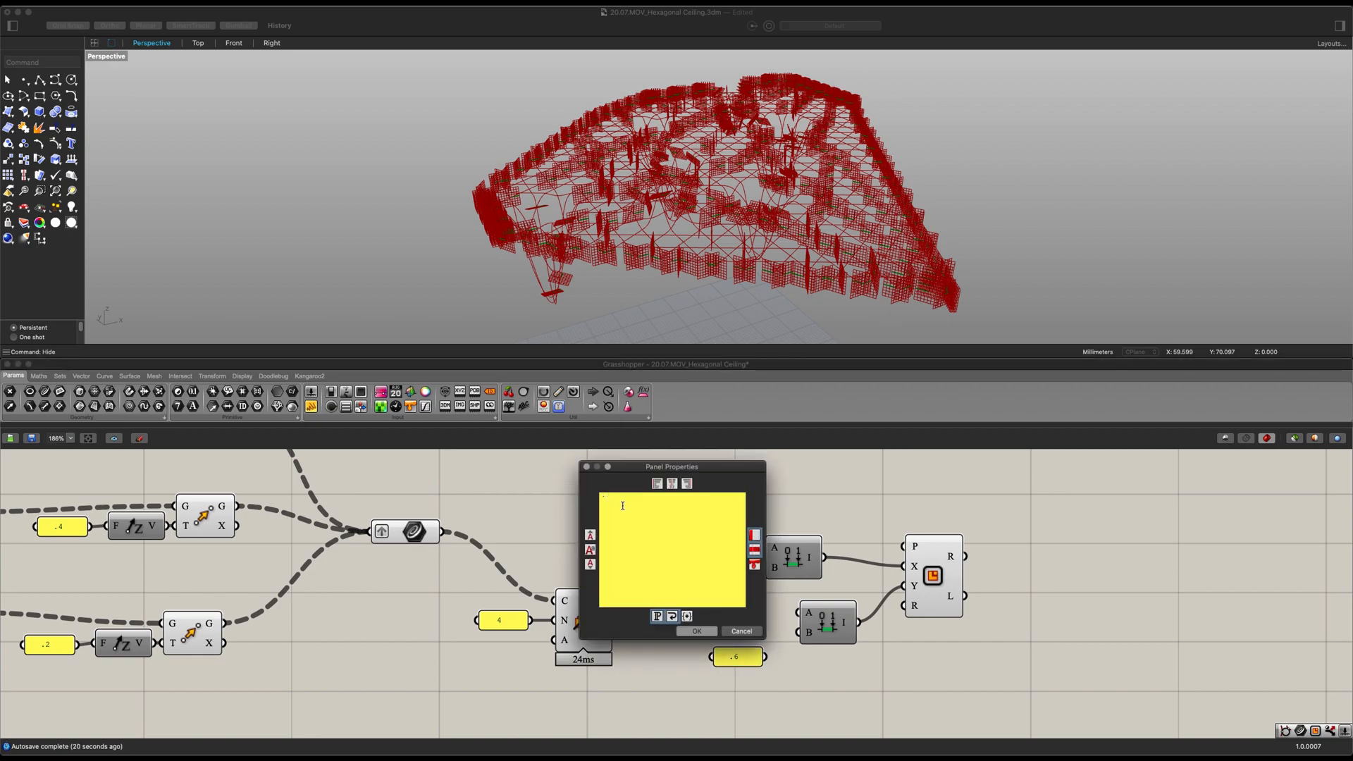
pyautogui.click(697, 631)
# Add two Negative components and feed the .6 panel and its negative into A and B of the Y domain.
pyautogui.doubleClick(683, 585)
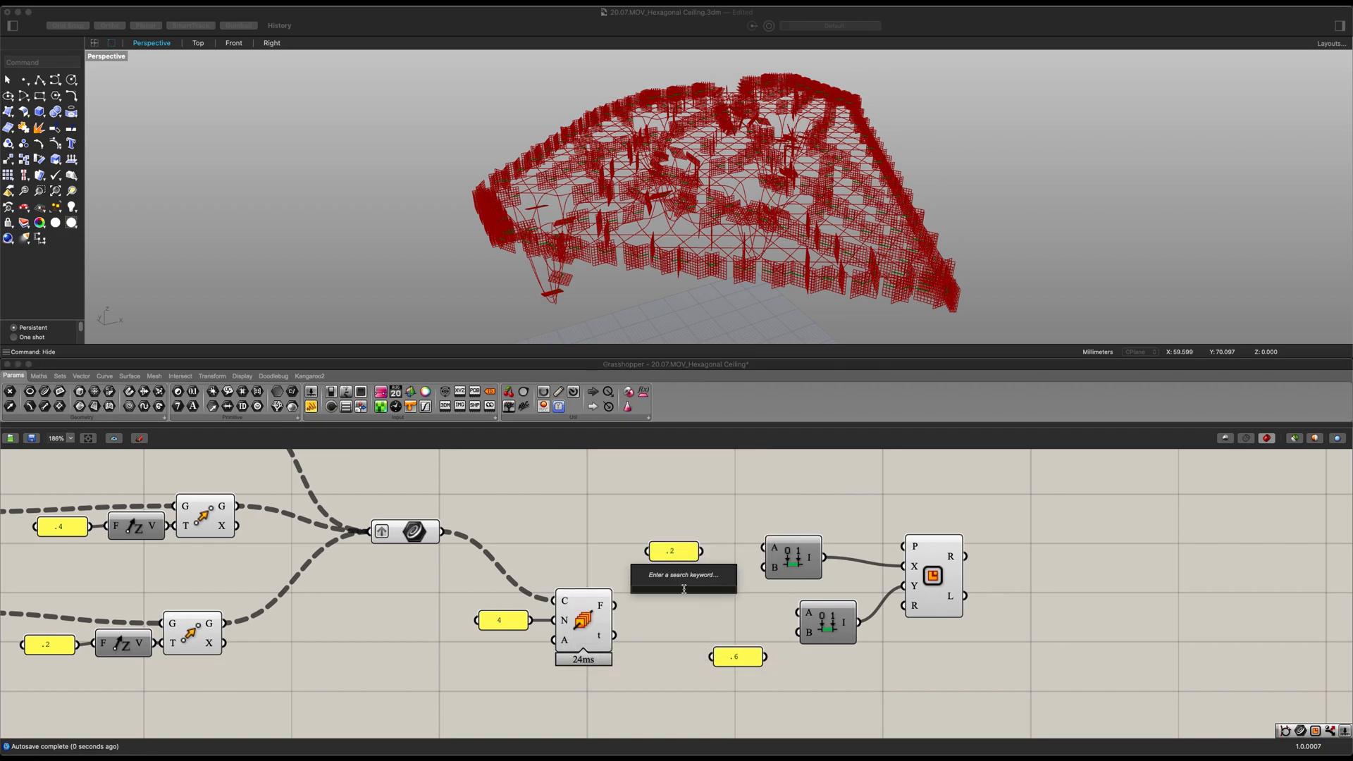
pyautogui.write('neg')
pyautogui.press('Return')
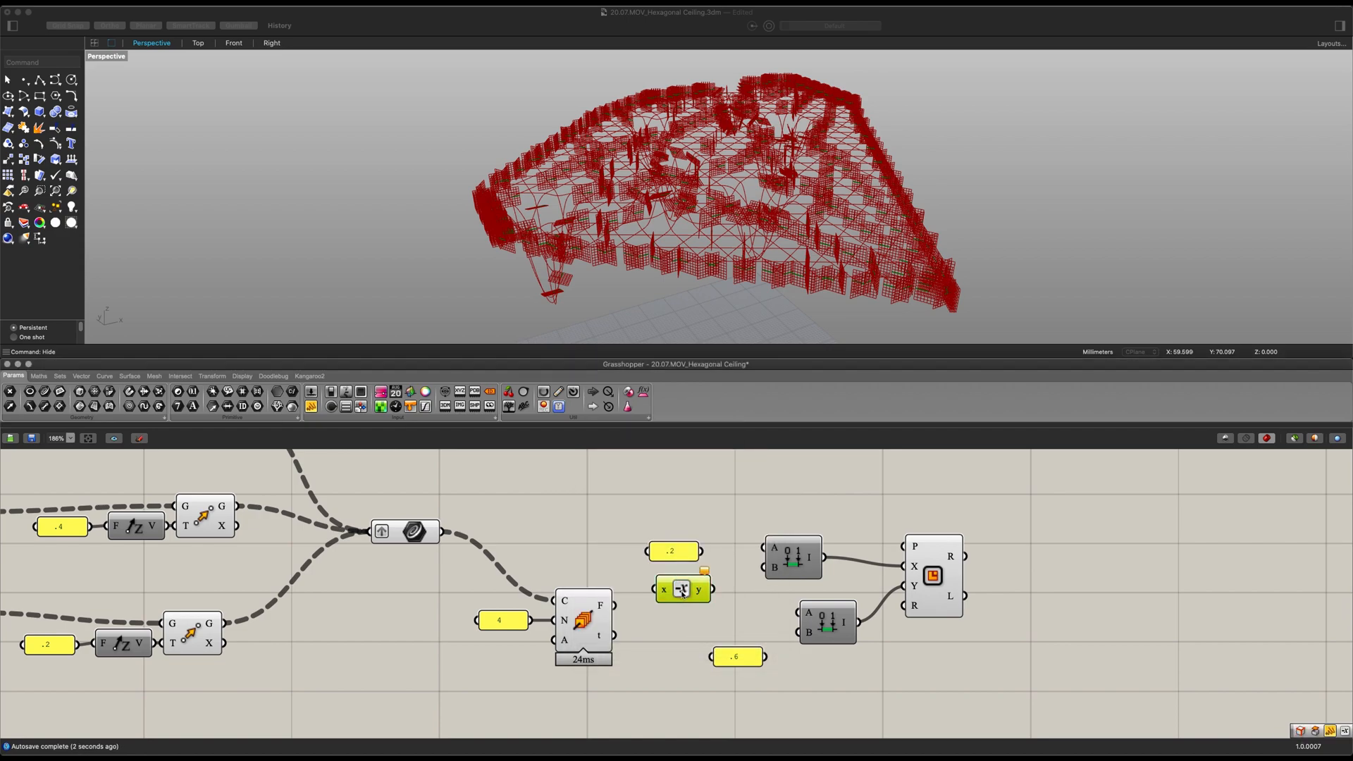
pyautogui.keyDown('alt'); pyautogui.moveTo(688, 597); pyautogui.dragTo(799, 683); pyautogui.keyUp('alt')
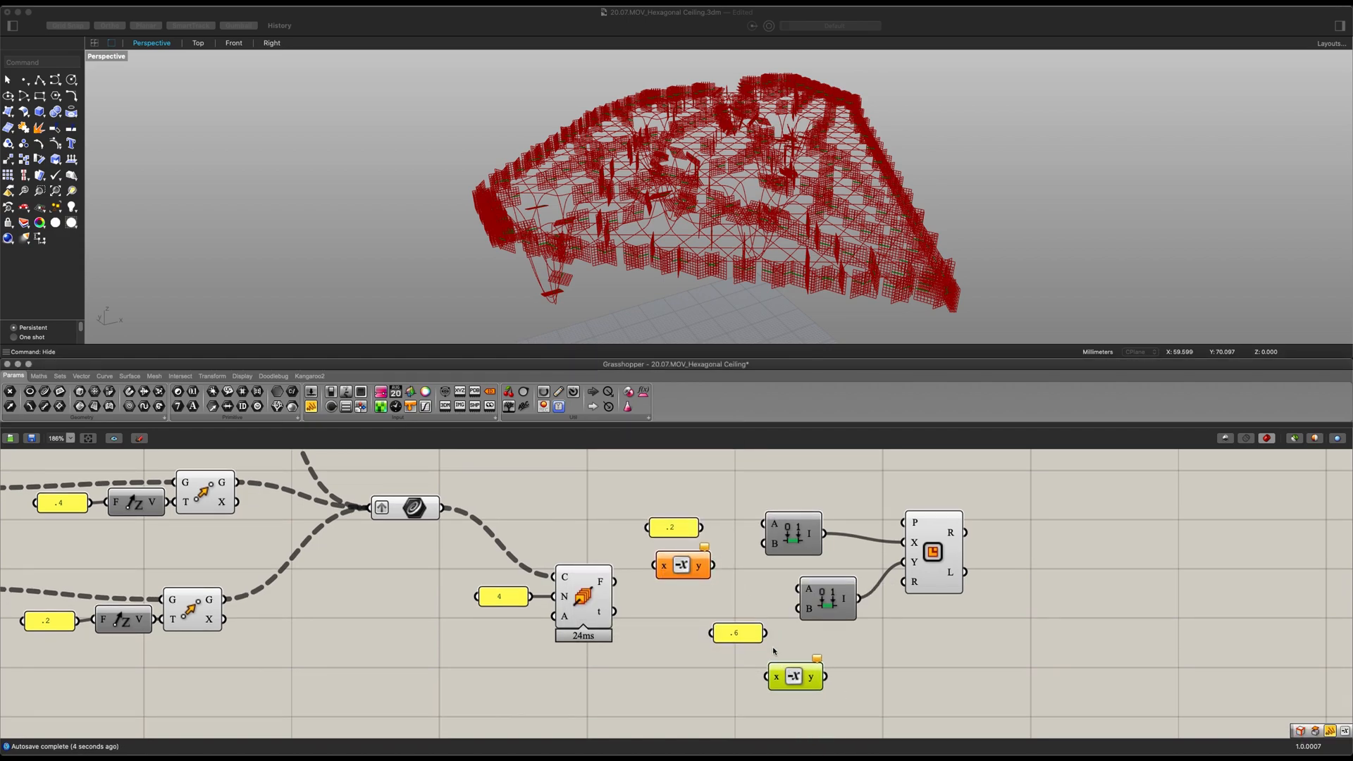
pyautogui.moveTo(794, 607); pyautogui.dragTo(801, 589)
pyautogui.moveTo(766, 633); pyautogui.dragTo(651, 624)
pyautogui.moveTo(802, 681); pyautogui.dragTo(741, 639)
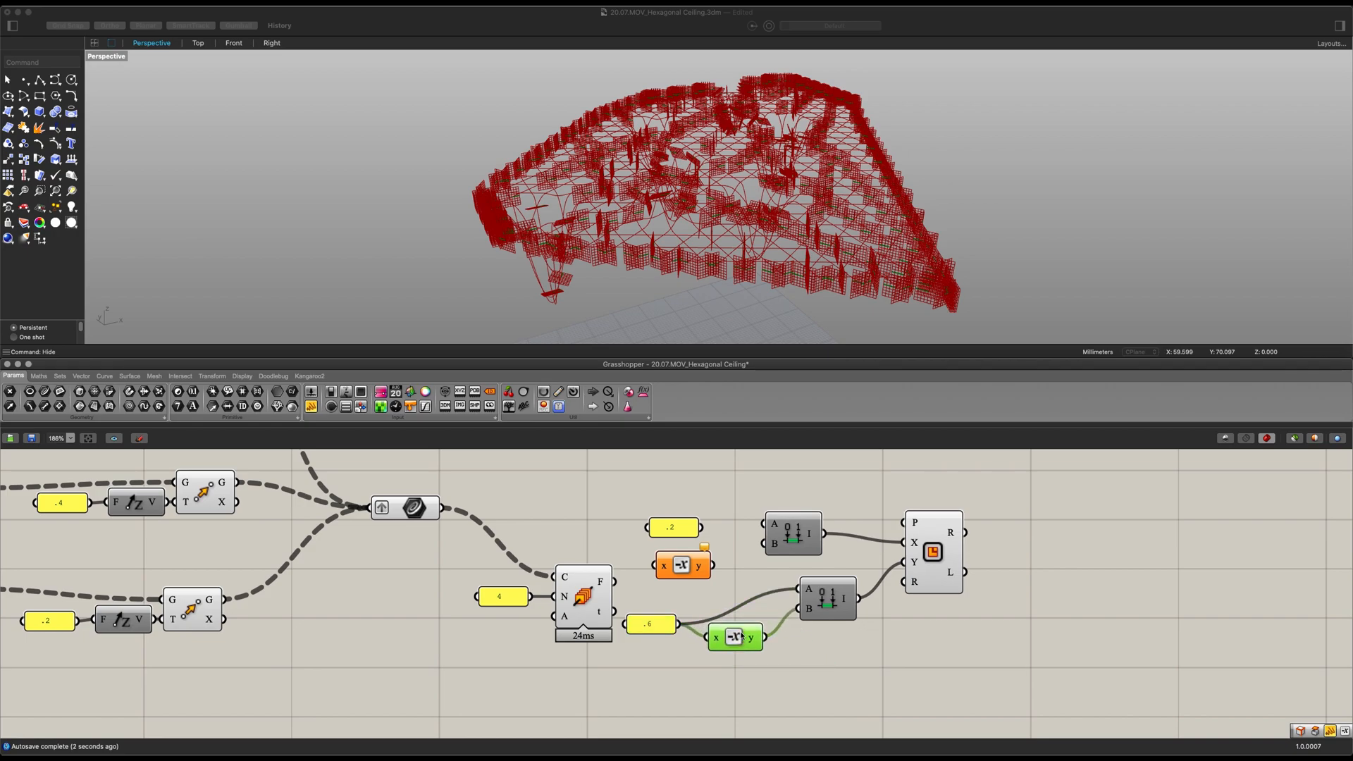
# Connect the .2 panel to A of the X domain and its negative to B, tidying the Negative component's position.
pyautogui.moveTo(704, 528); pyautogui.dragTo(765, 525)
pyautogui.moveTo(713, 566); pyautogui.dragTo(764, 544)
pyautogui.moveTo(654, 566); pyautogui.dragTo(638, 524)
pyautogui.moveTo(795, 682); pyautogui.dragTo(713, 527)
pyautogui.click(813, 644)
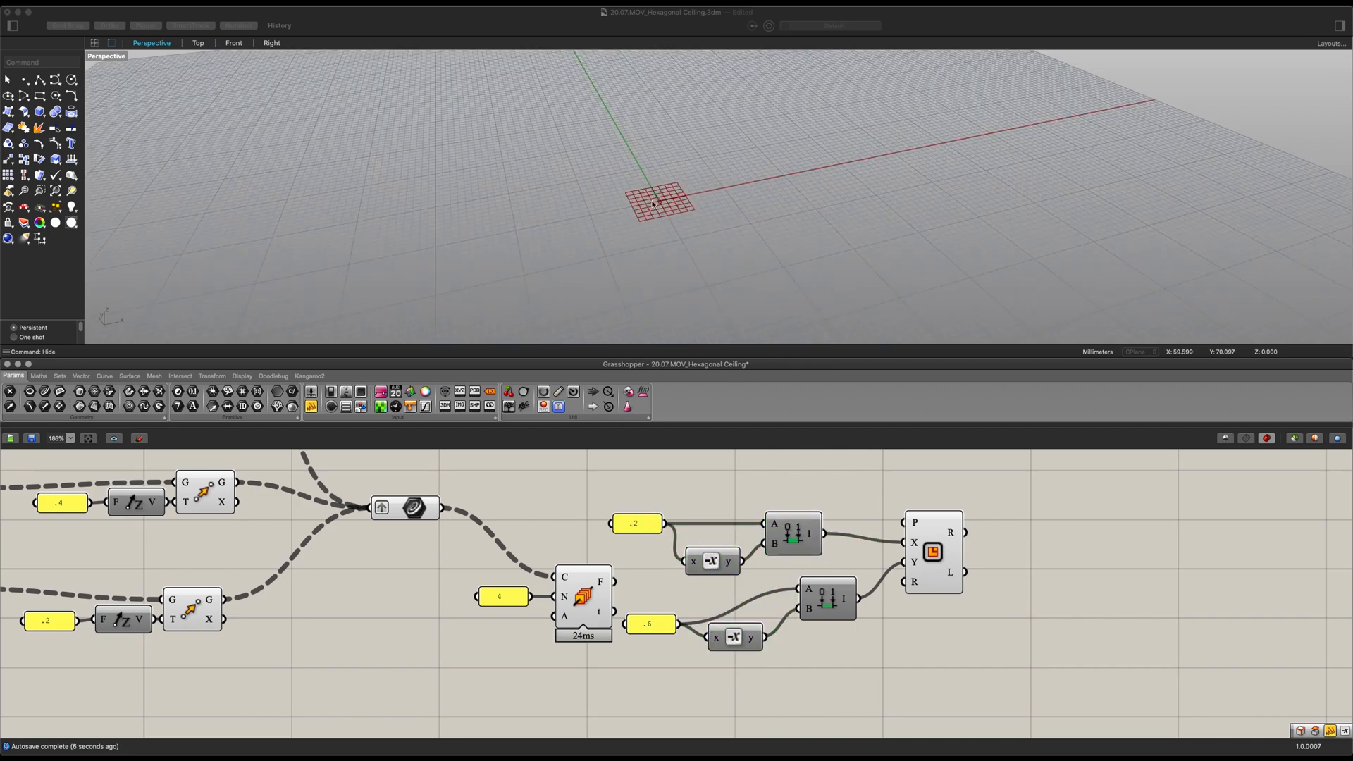
# Connect the frames output of Perp Frames to the plane input of Rectangle and inspect the profiles on the curves.
pyautogui.scroll(-10, 653, 205)
pyautogui.keyDown('shift'); pyautogui.moveTo(725, 124); pyautogui.dragTo(624, 272, button='right'); pyautogui.keyUp('shift')
pyautogui.scroll(6, 640, 263)
pyautogui.scroll(-6, 649, 218)
pyautogui.moveTo(962, 559); pyautogui.dragTo(1001, 559)
pyautogui.moveTo(614, 582); pyautogui.dragTo(942, 522)
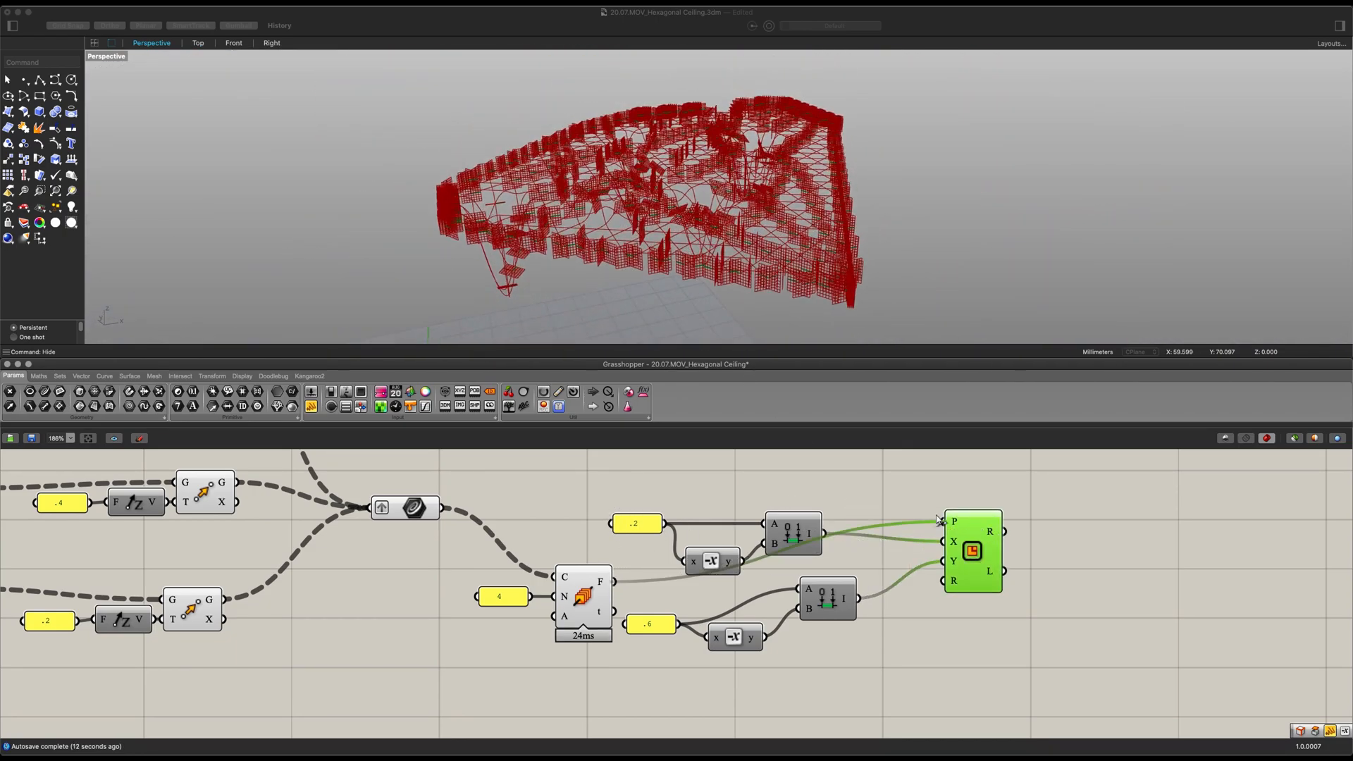
pyautogui.scroll(5, 684, 256)
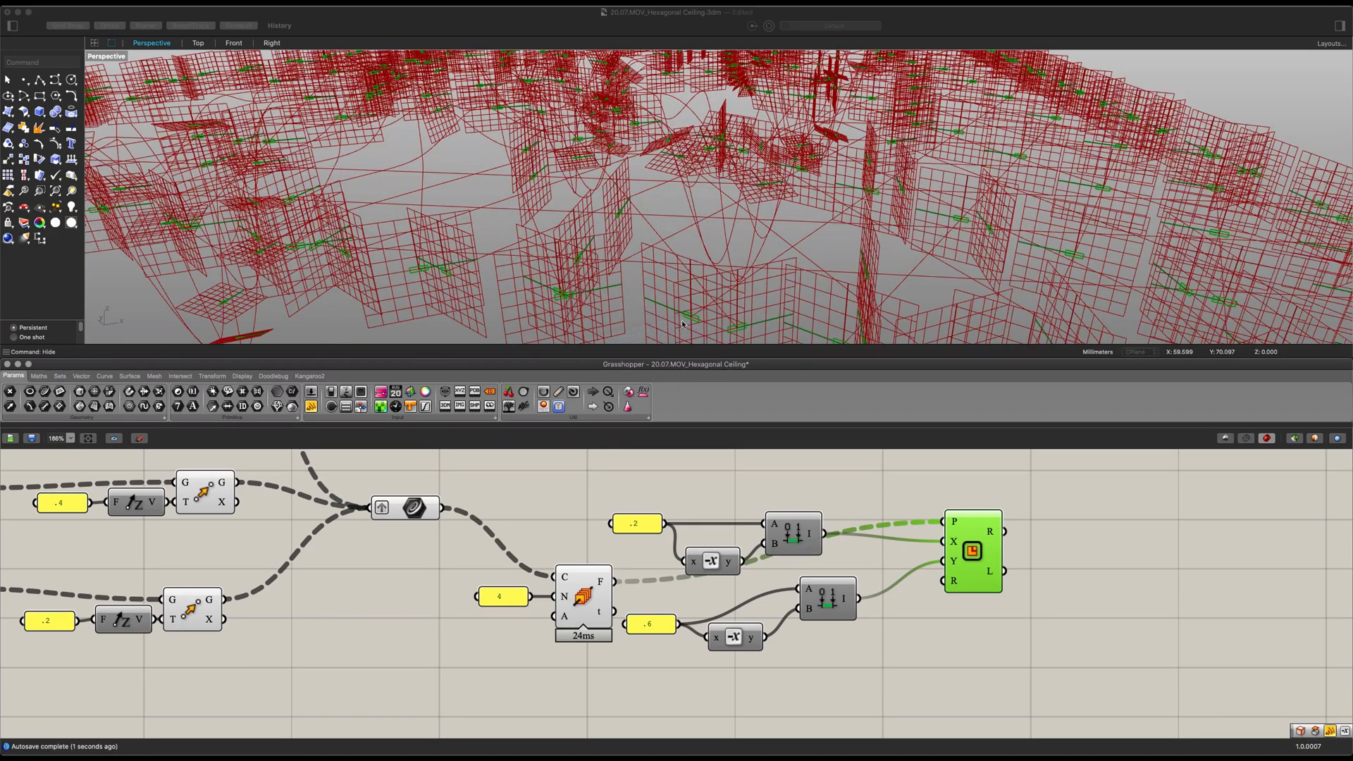
pyautogui.scroll(-6, 655, 313)
pyautogui.moveTo(656, 312); pyautogui.dragTo(599, 288, button='right')
pyautogui.scroll(4, 610, 281)
pyautogui.scroll(-4, 609, 282)
# Move Perp Frames and its panel above the domain components to tidy the canvas layout.
pyautogui.click(604, 603)
pyautogui.moveTo(626, 699); pyautogui.dragTo(469, 560)
pyautogui.moveTo(593, 613); pyautogui.dragTo(584, 474)
pyautogui.scroll(-3, 583, 576)
pyautogui.moveTo(583, 577); pyautogui.dragTo(577, 645, button='right')
pyautogui.moveTo(912, 675); pyautogui.dragTo(799, 621, button='right')
pyautogui.click(798, 616)
# Add a Sweep1 component beyond Rectangle and connect the rectangle output to its section input S.
pyautogui.doubleClick(840, 530)
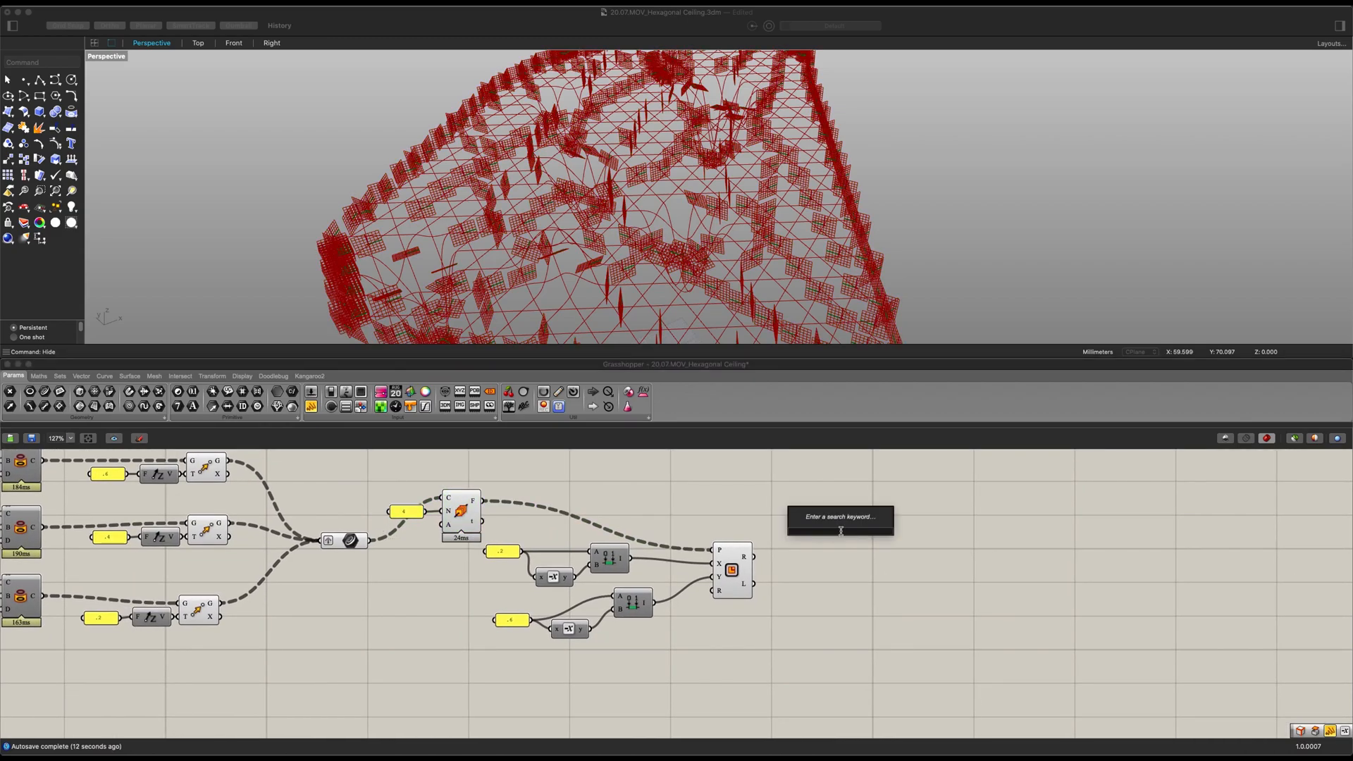
pyautogui.write('ra')
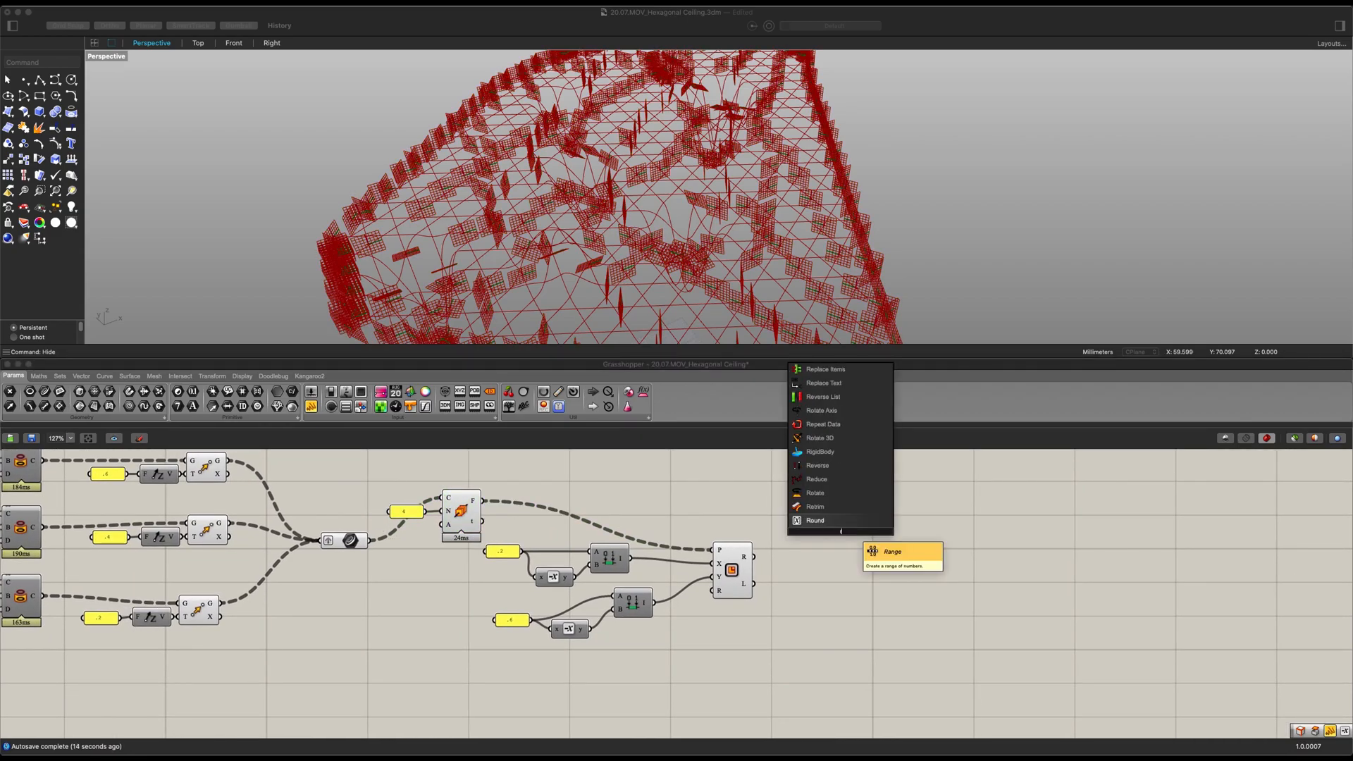
pyautogui.press('BackSpace')
pyautogui.press('BackSpace')
pyautogui.write('swe')
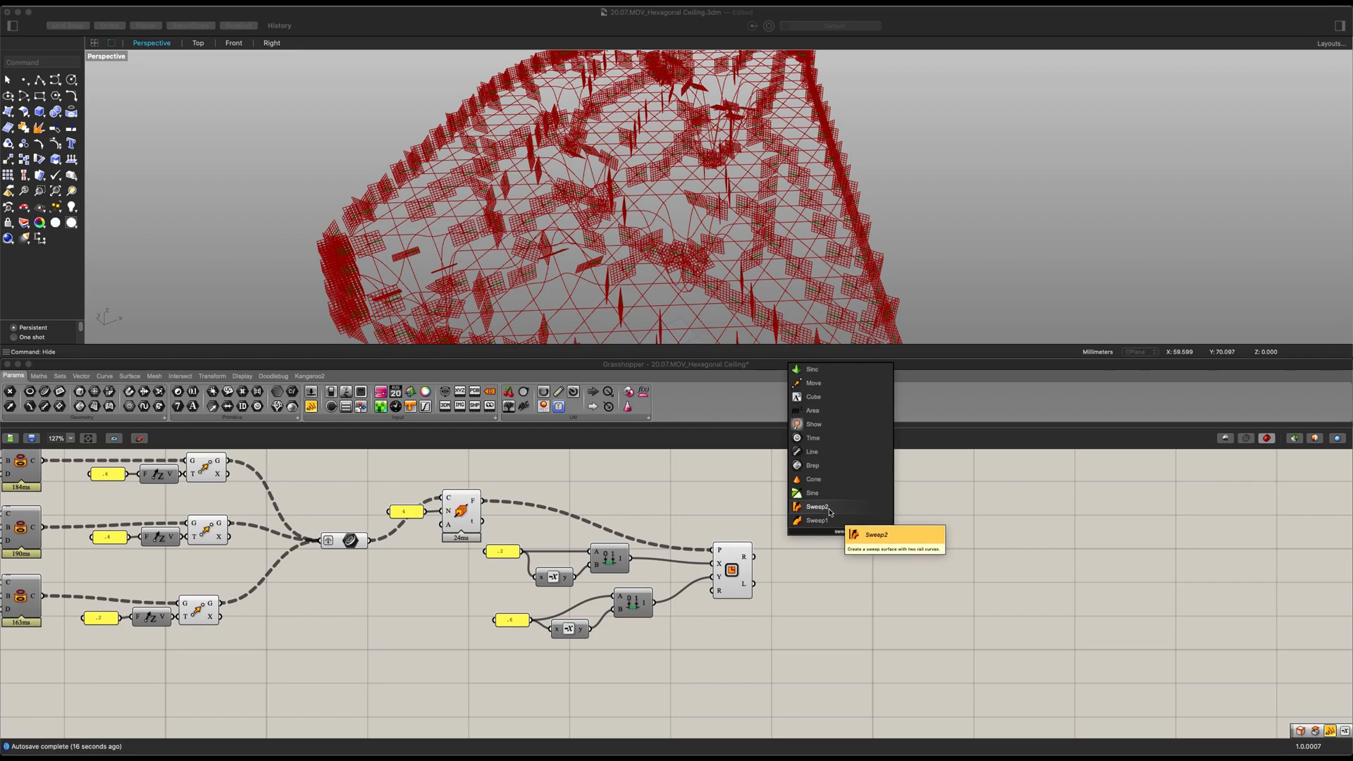
pyautogui.click(833, 522)
pyautogui.moveTo(833, 539); pyautogui.dragTo(807, 528)
pyautogui.click(733, 567)
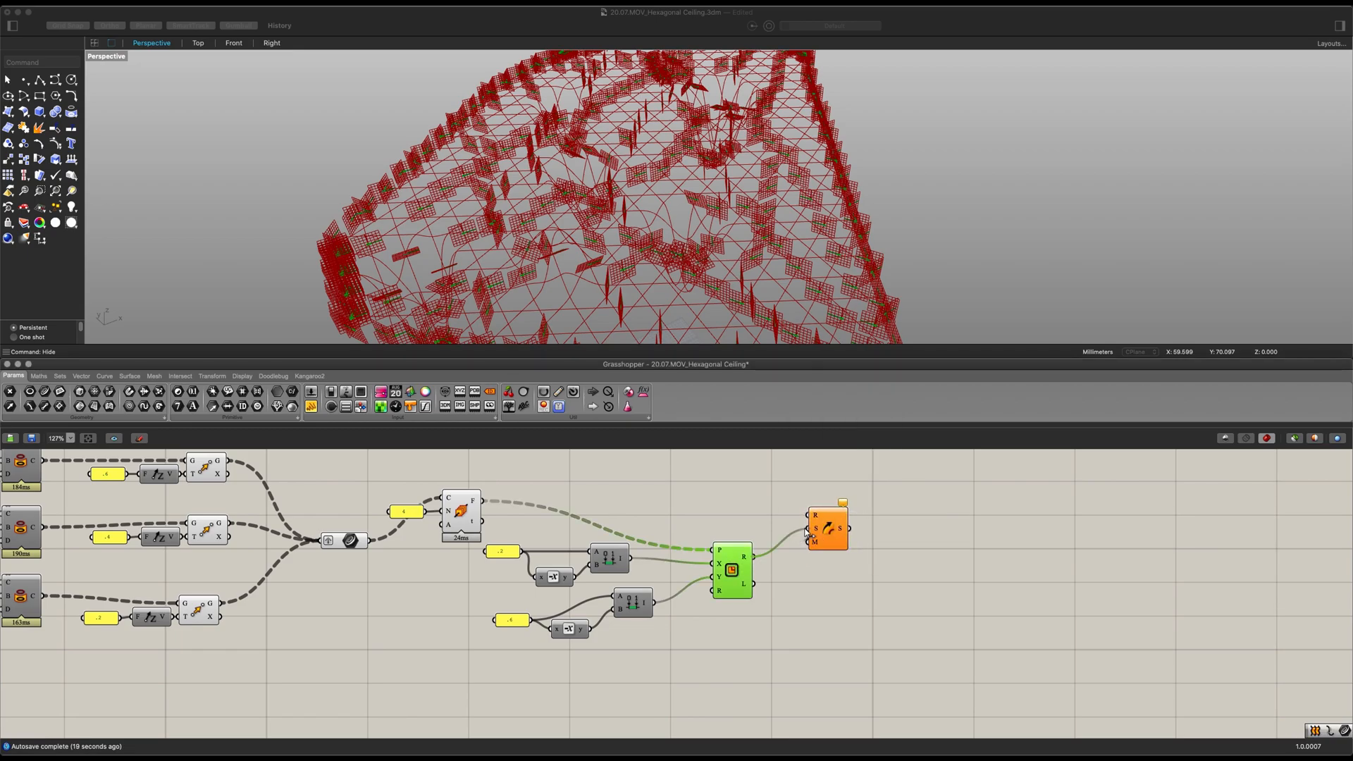
# Connect the Curve parameter to the rail input of Sweep1 and move Perp Frames with its panel clear of the new wire.
pyautogui.click(358, 543)
pyautogui.moveTo(370, 542); pyautogui.dragTo(818, 512)
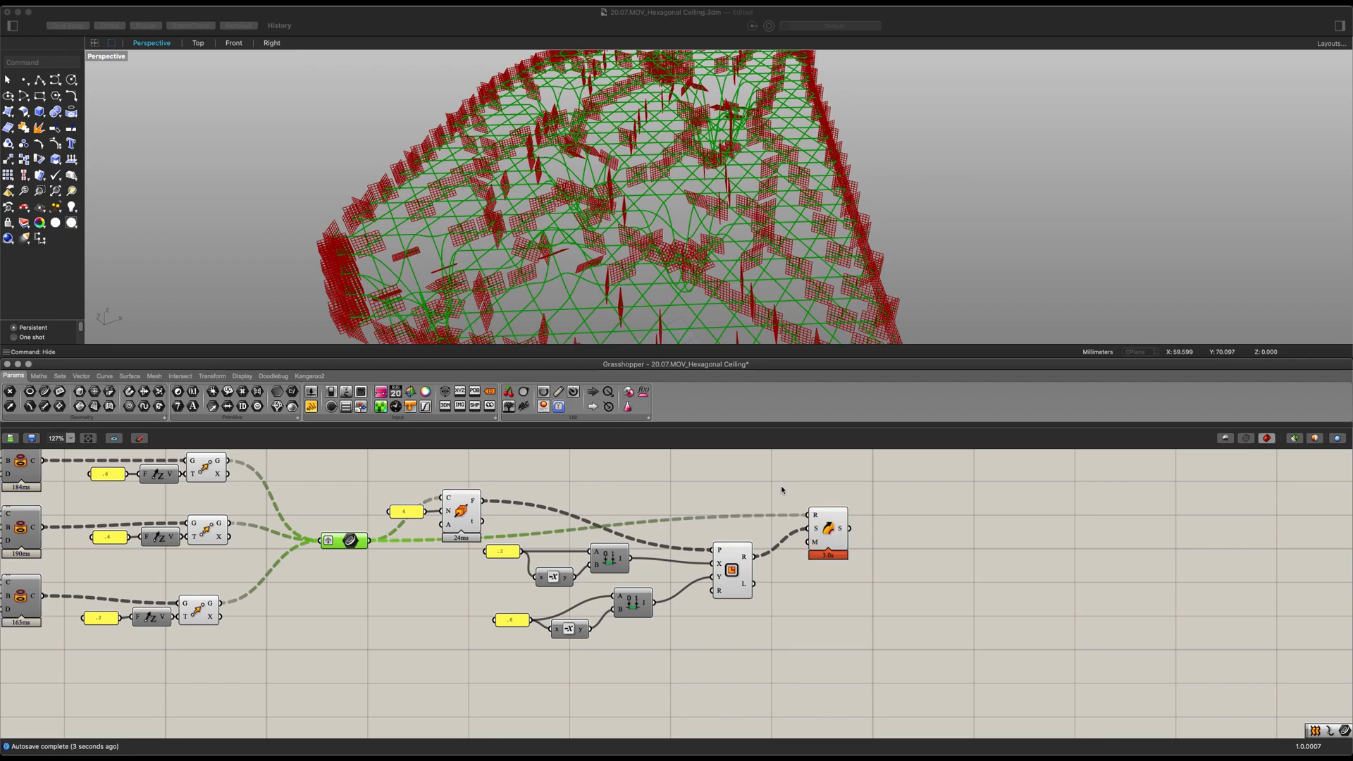
pyautogui.click(883, 537)
pyautogui.scroll(-1, 878, 536)
pyautogui.moveTo(874, 535); pyautogui.dragTo(852, 554, button='right')
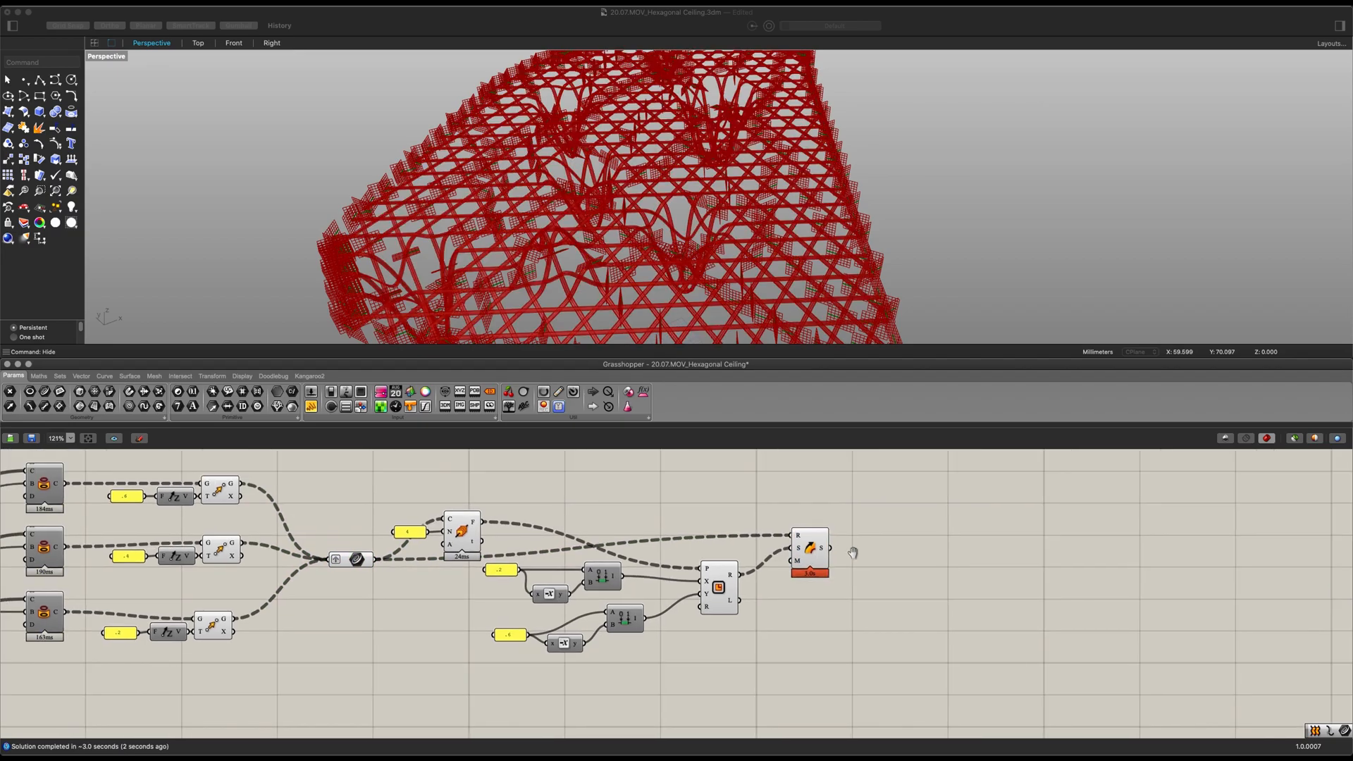
pyautogui.moveTo(585, 218); pyautogui.dragTo(511, 194, button='right')
pyautogui.moveTo(502, 487)
pyautogui.mouseDown()
pyautogui.moveTo(401, 556)
pyautogui.moveTo(518, 501)
pyautogui.mouseUp()
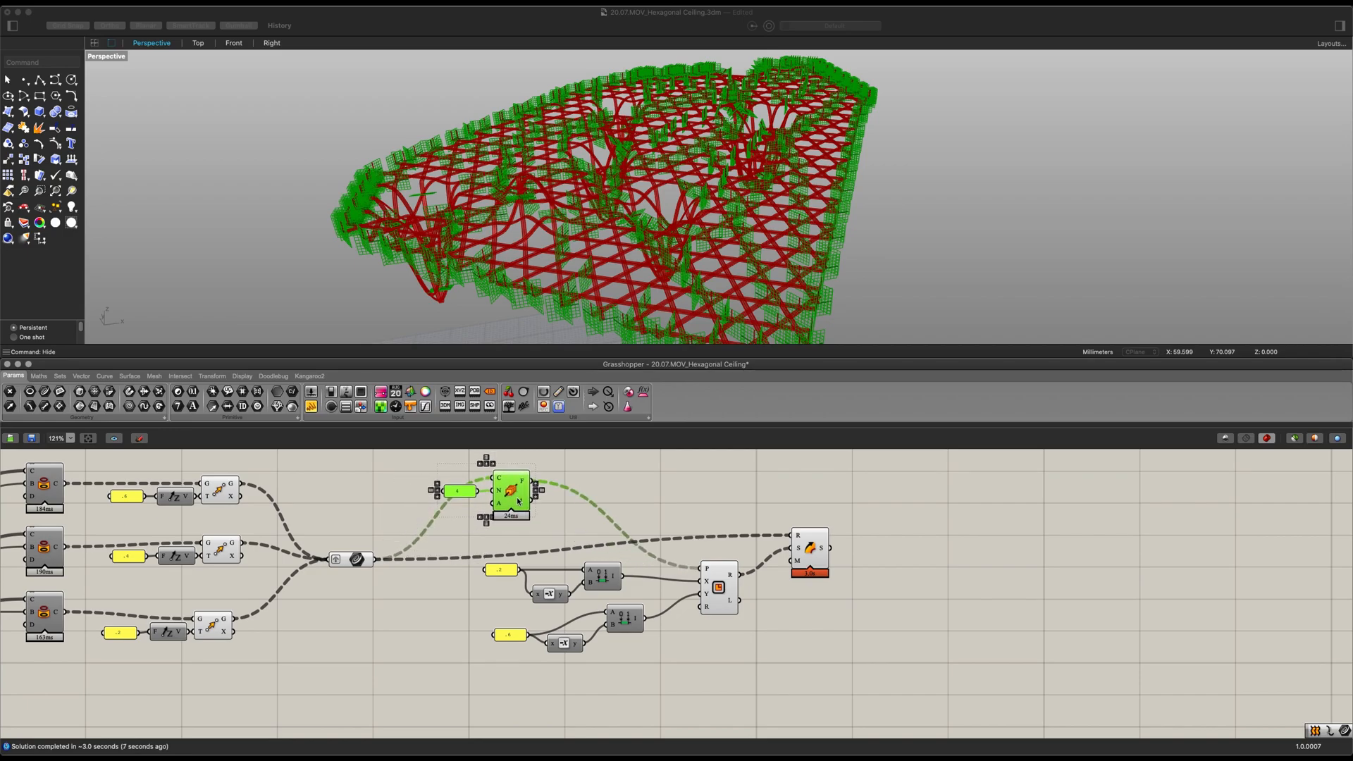
pyautogui.click(845, 616)
# Add a Cap Holes component after Sweep1 and connect the sweep output to its Brep input.
pyautogui.moveTo(852, 616); pyautogui.dragTo(691, 625, button='right')
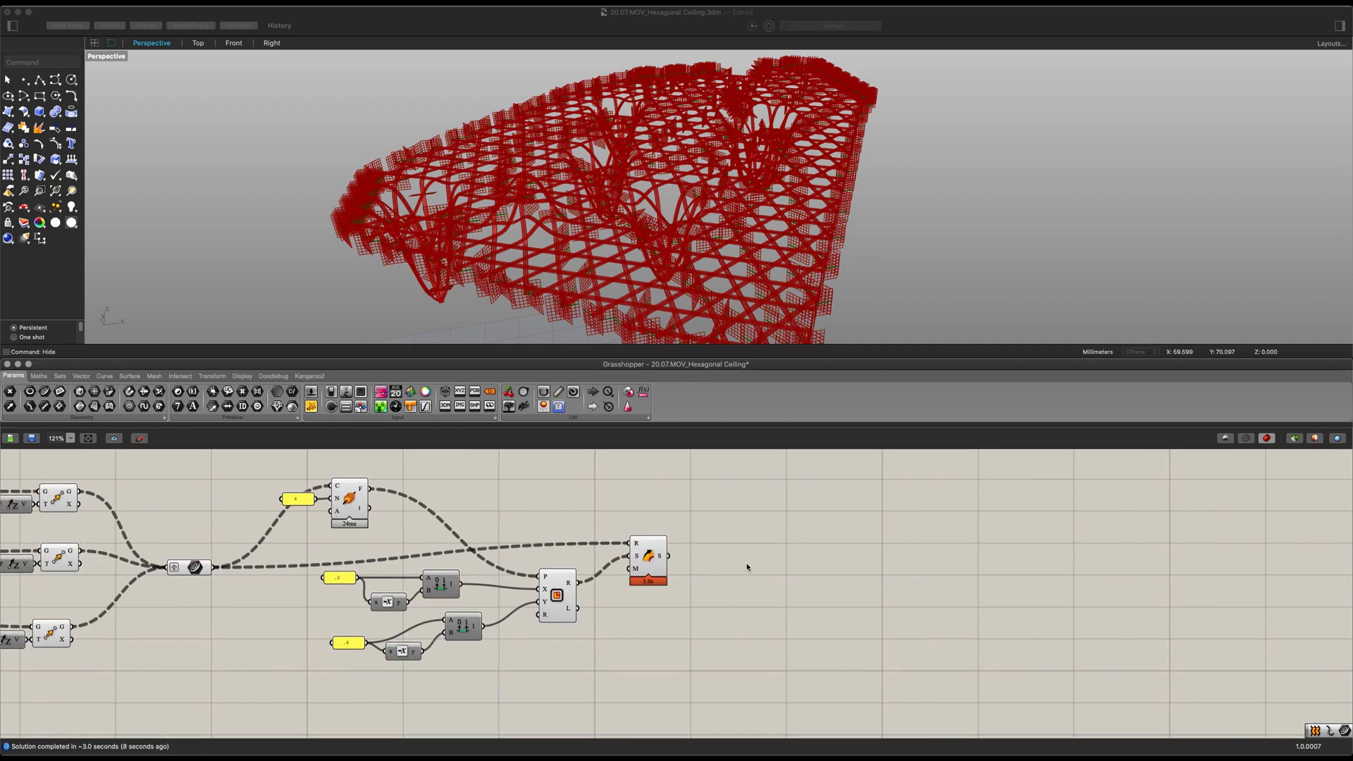
pyautogui.doubleClick(783, 576)
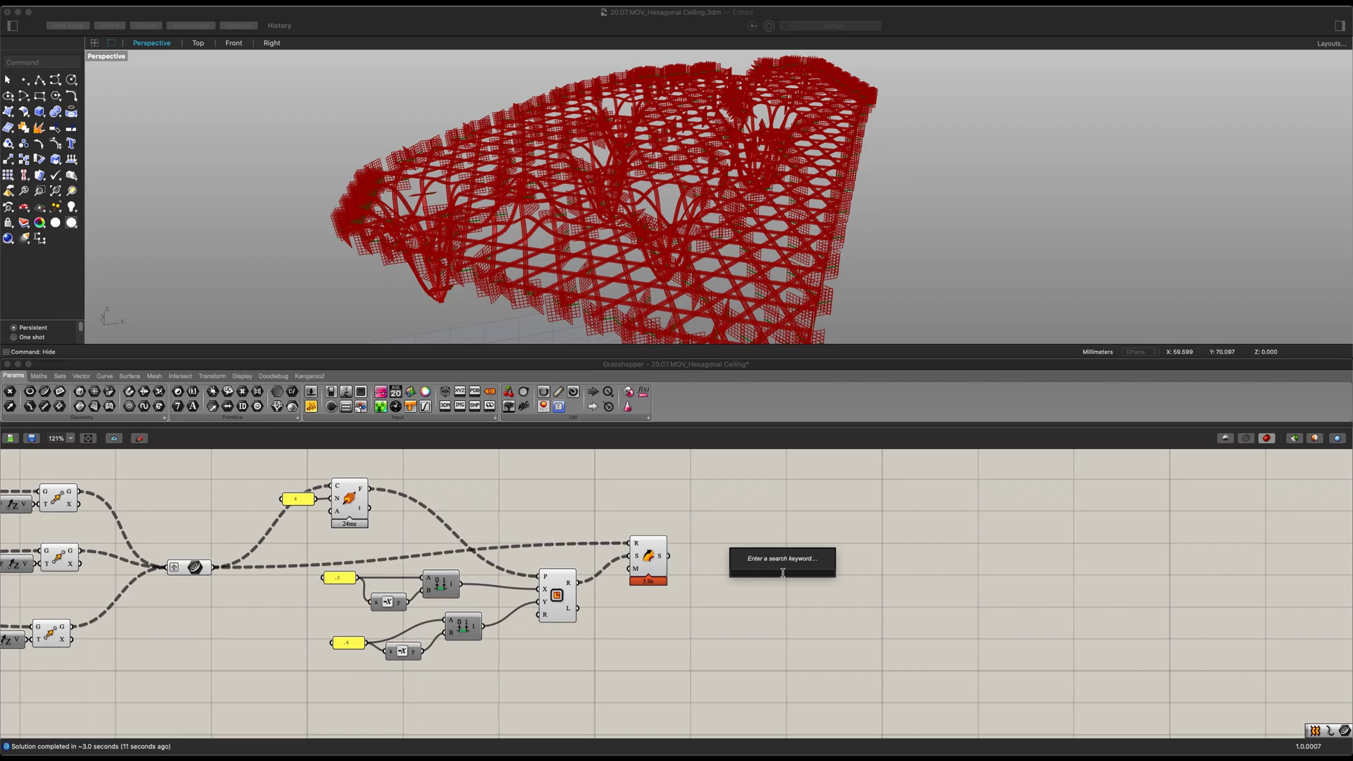
pyautogui.write('cap')
pyautogui.click(762, 563)
pyautogui.moveTo(778, 578); pyautogui.dragTo(718, 568)
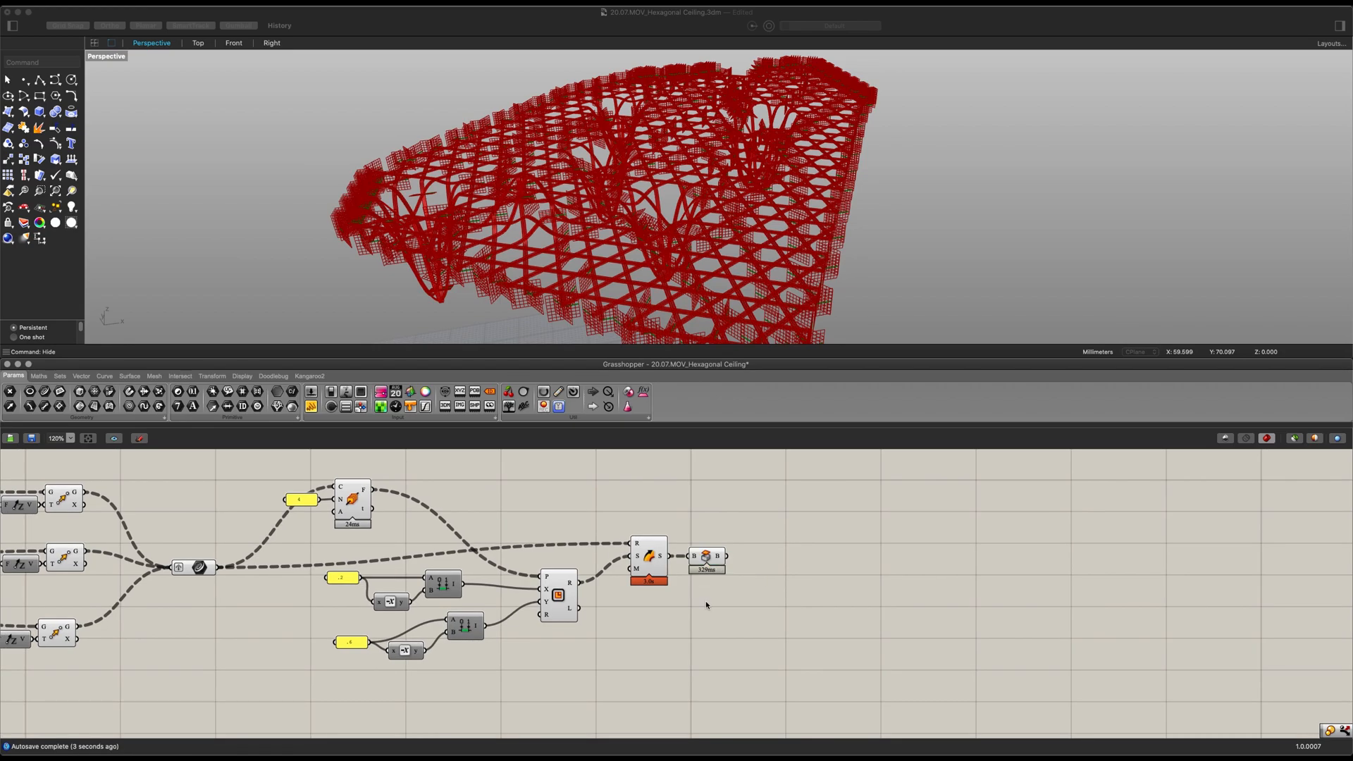
# Turn off the preview of all components before Cap Holes, leaving only the capped beams displayed.
pyautogui.scroll(-8, 714, 626)
pyautogui.scroll(2, 789, 623)
pyautogui.moveTo(792, 629); pyautogui.dragTo(326, 528)
pyautogui.hotkey('ctrl', 'q')
pyautogui.scroll(4, 785, 580)
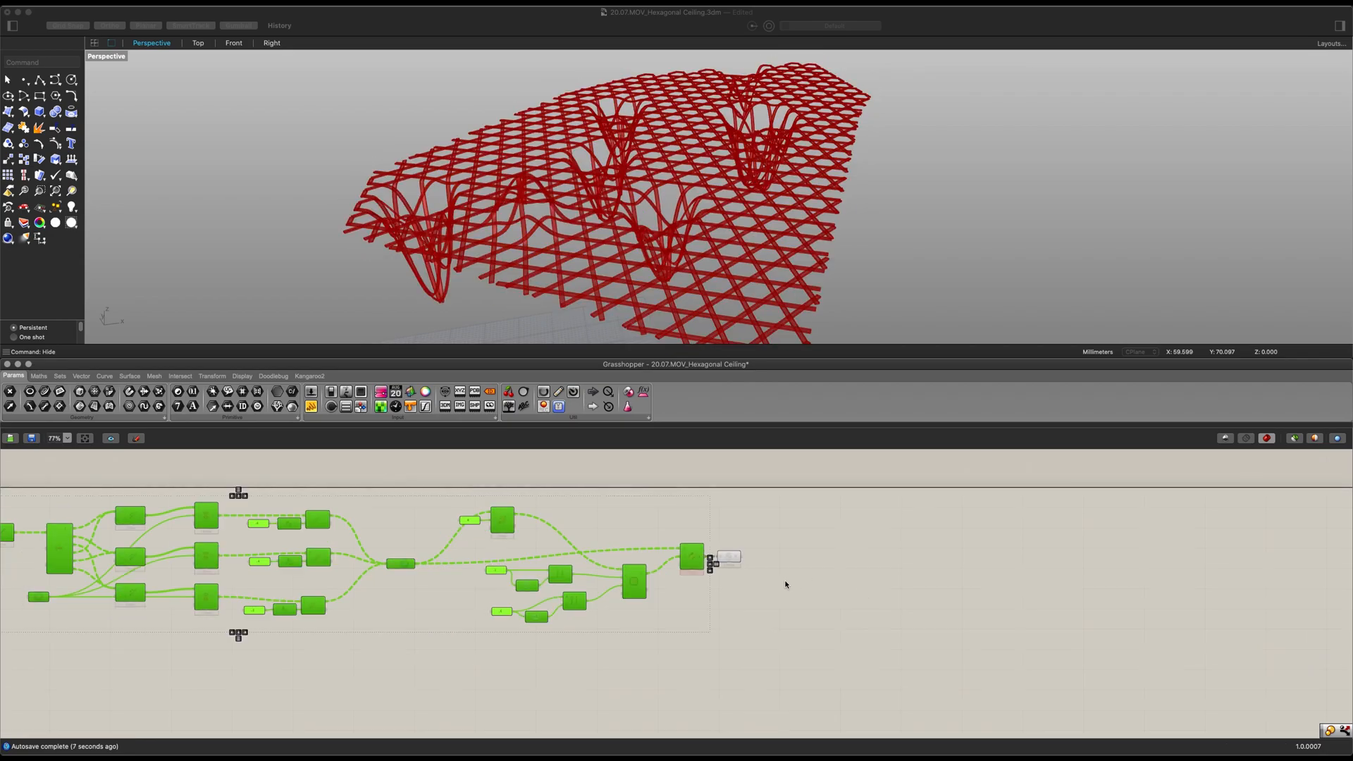
pyautogui.scroll(2, 765, 580)
pyautogui.click(762, 581)
pyautogui.click(714, 550)
pyautogui.scroll(2, 772, 557)
pyautogui.rightClick(772, 557)
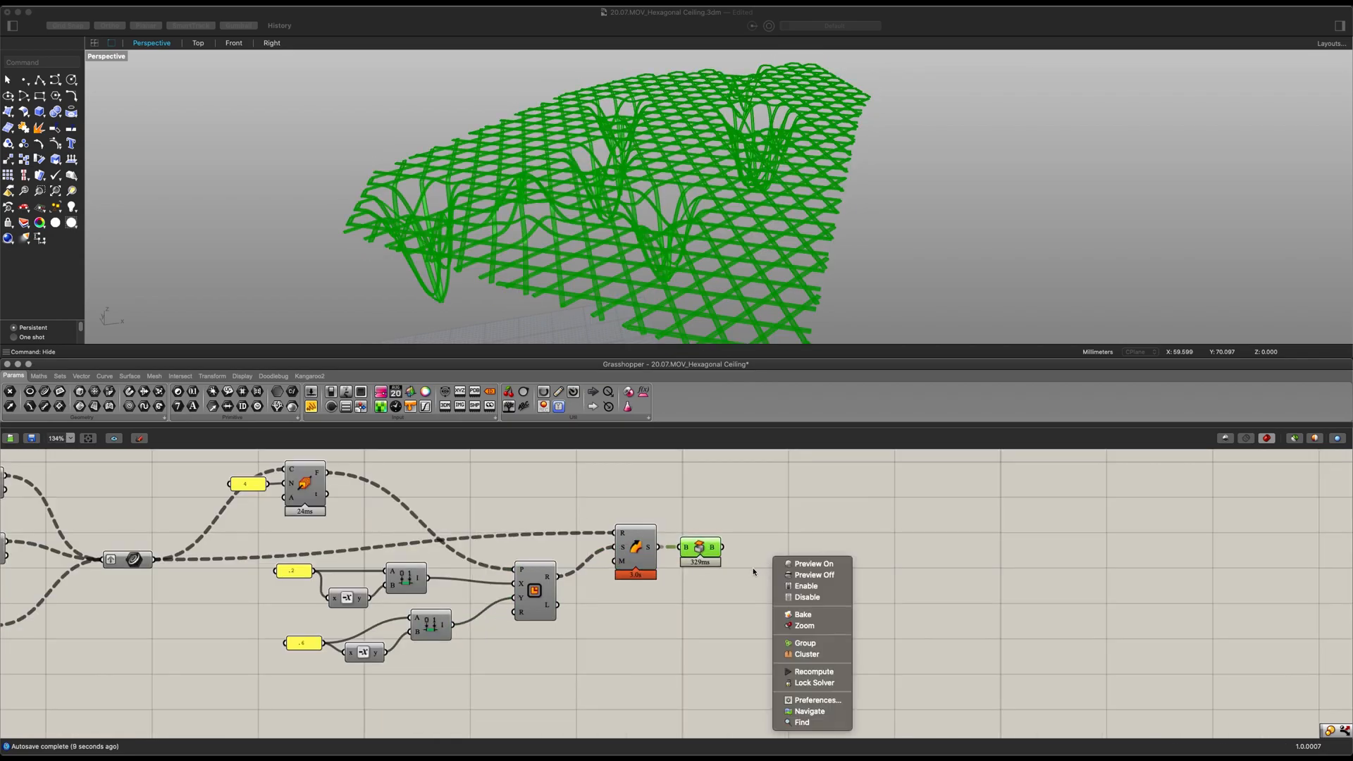
pyautogui.click(751, 557)
pyautogui.scroll(3, 755, 568)
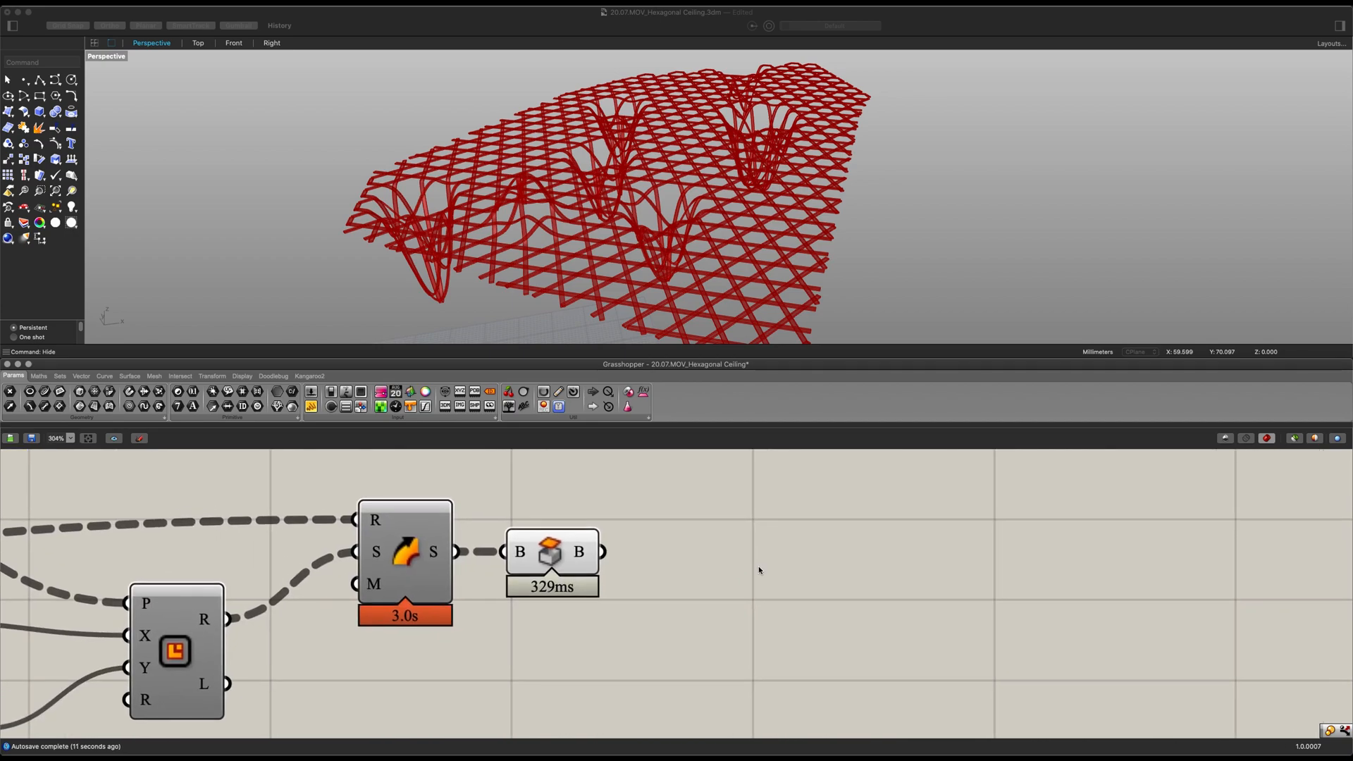
# Add a Custom Preview component and feed the Cap Holes output into its geometry input G.
pyautogui.doubleClick(758, 565)
pyautogui.write('preview')
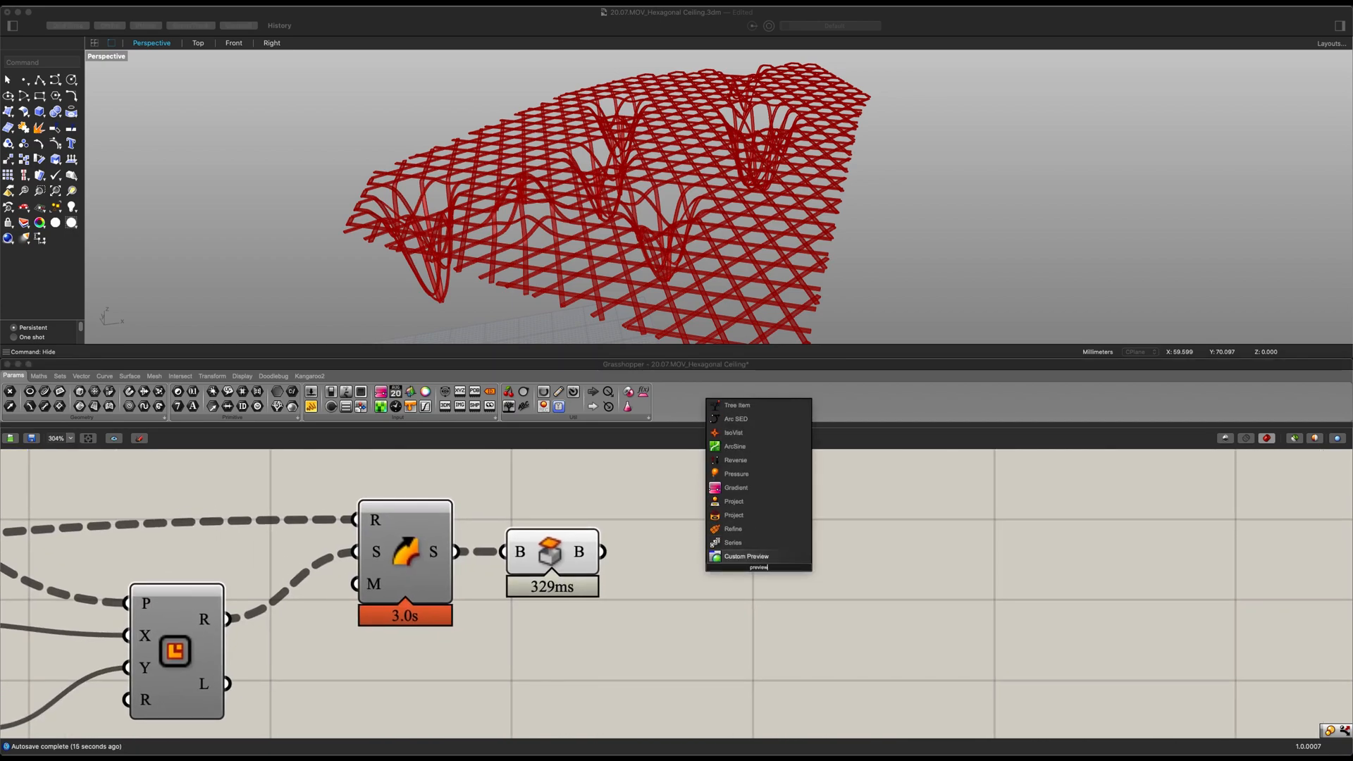
pyautogui.press('Return')
pyautogui.moveTo(610, 553); pyautogui.dragTo(883, 566)
# Add a Colour Swatch component and connect it to the material input M of Custom Preview.
pyautogui.click(743, 613)
pyautogui.doubleClick(743, 613)
pyautogui.write('sw')
pyautogui.click(740, 592)
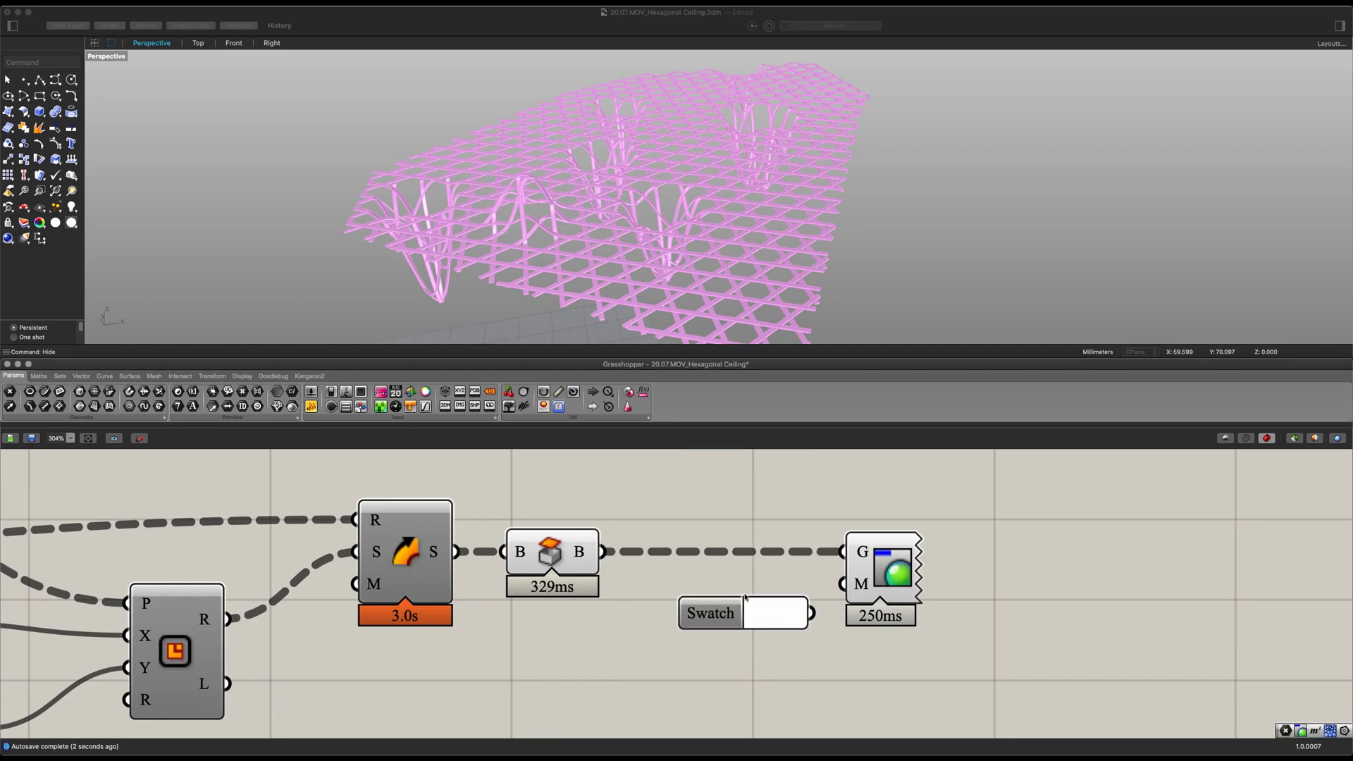
# Set the swatch colour to yellow with hue 52°, saturation 100 and value 100, and align the swatch with the material input.
pyautogui.click(775, 613)
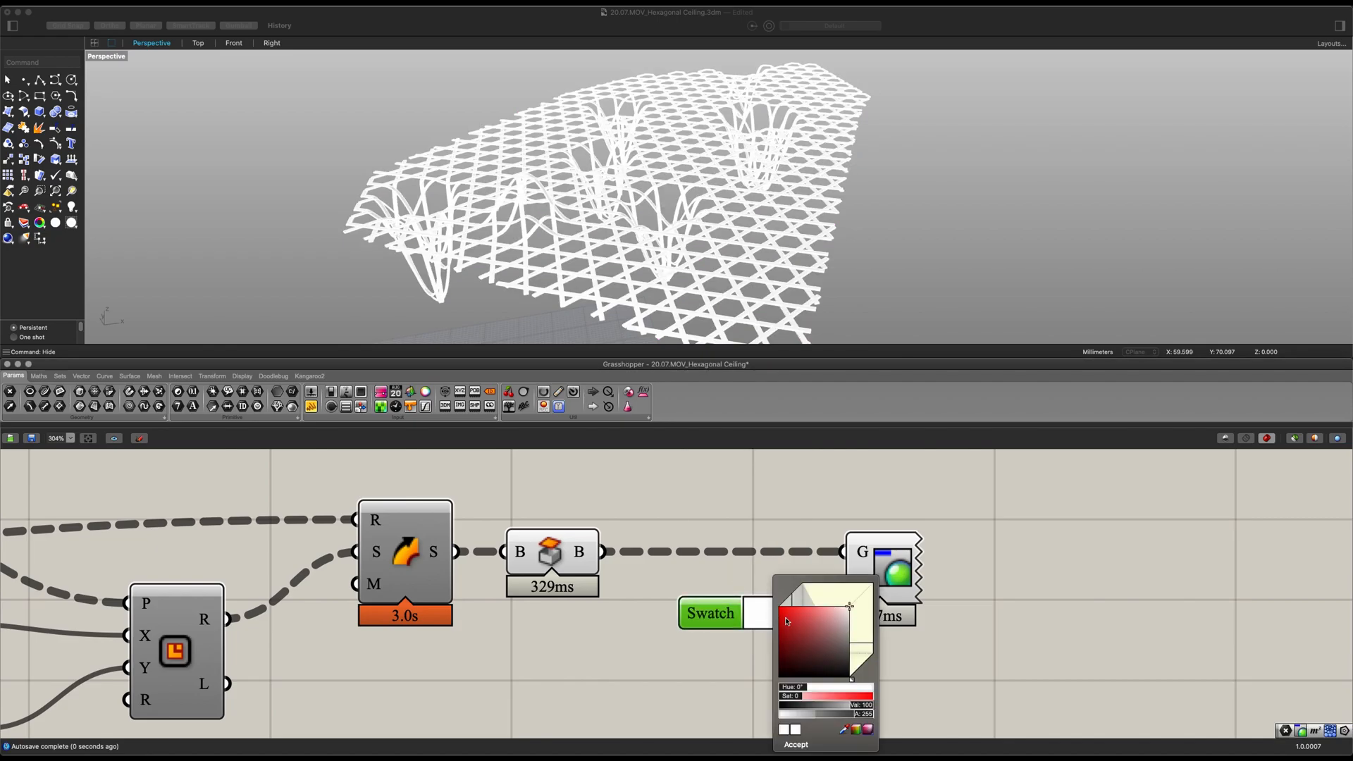
pyautogui.moveTo(855, 679); pyautogui.dragTo(852, 679)
pyautogui.click(784, 604)
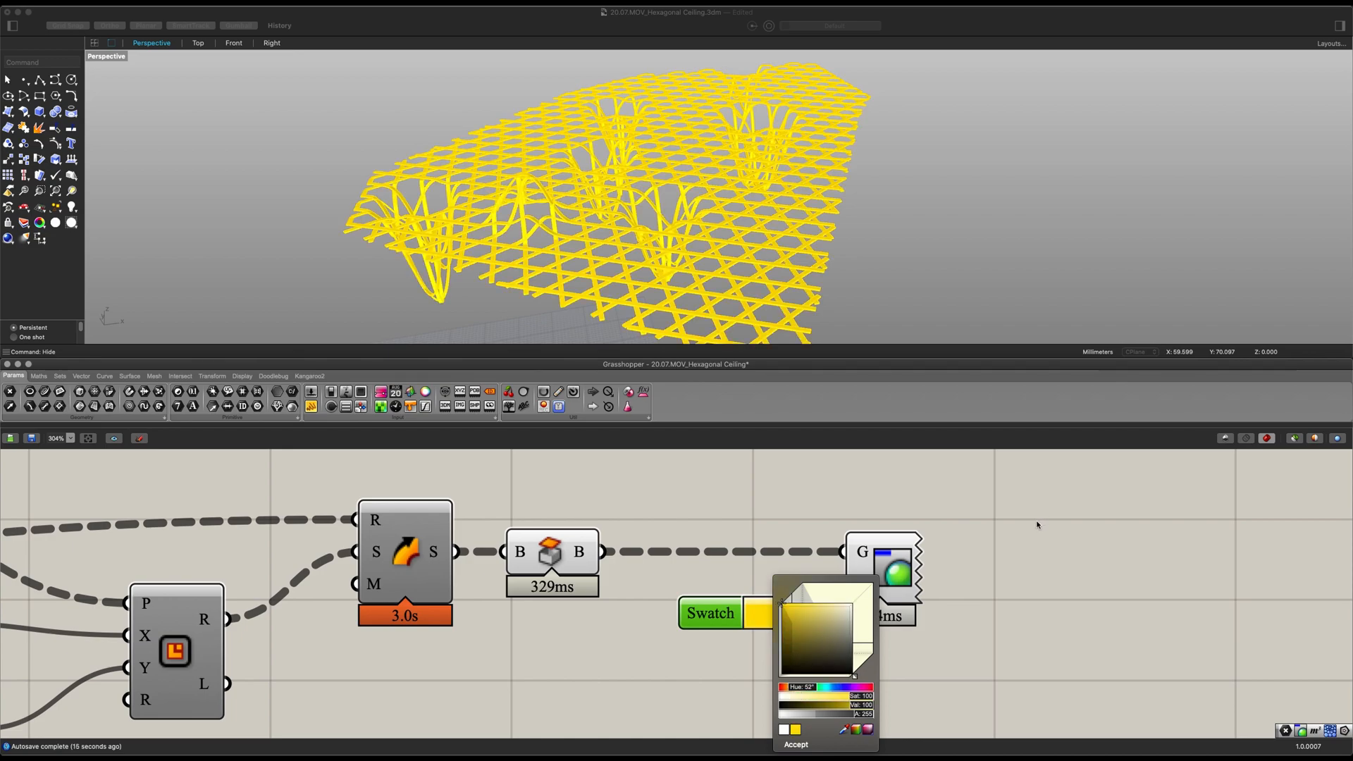
pyautogui.click(973, 568)
pyautogui.click(963, 573)
pyautogui.scroll(-4, 952, 587)
pyautogui.moveTo(946, 585); pyautogui.dragTo(942, 598, button='right')
pyautogui.moveTo(829, 616); pyautogui.dragTo(815, 604)
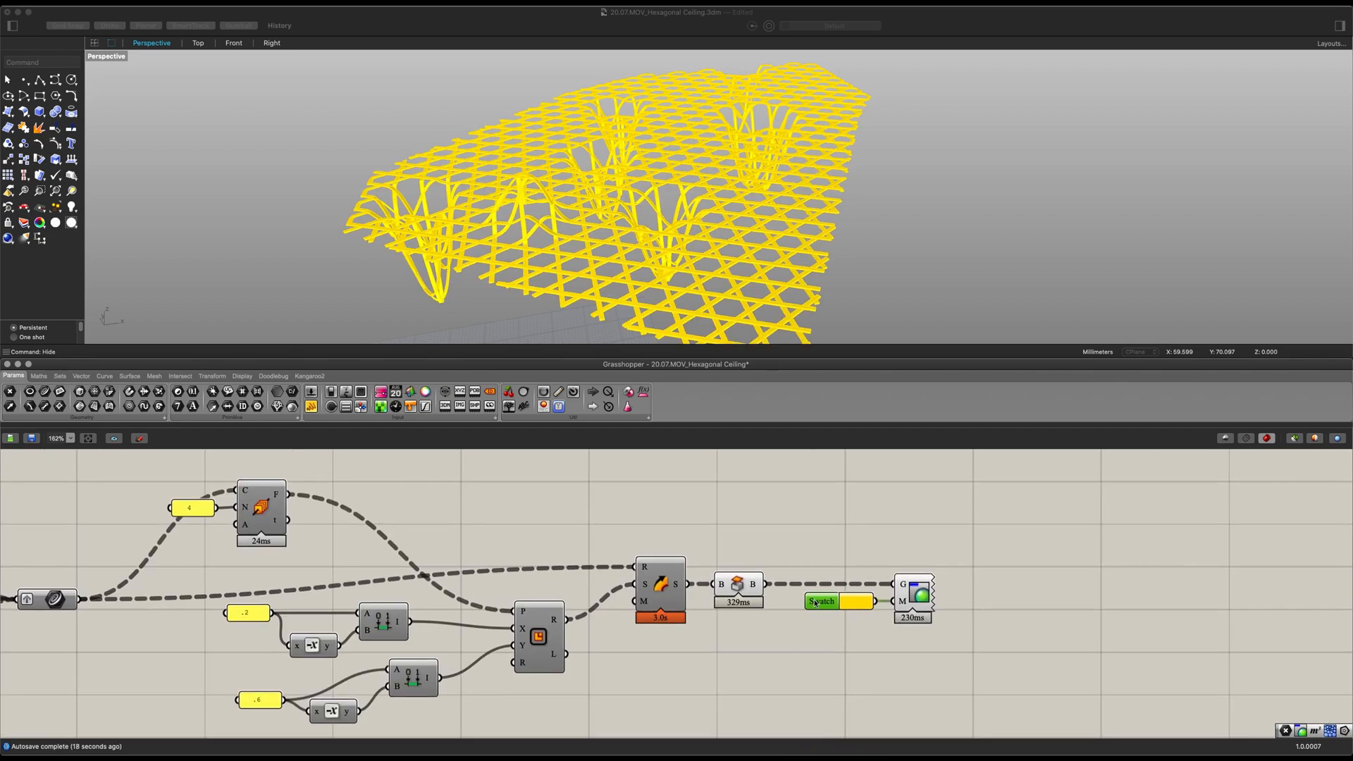
# Hide the Cap Holes preview and inspect the yellow ceiling structure from the side in the perspective view.
pyautogui.click(731, 592)
pyautogui.hotkey('ctrl', 'q')
pyautogui.click(754, 538)
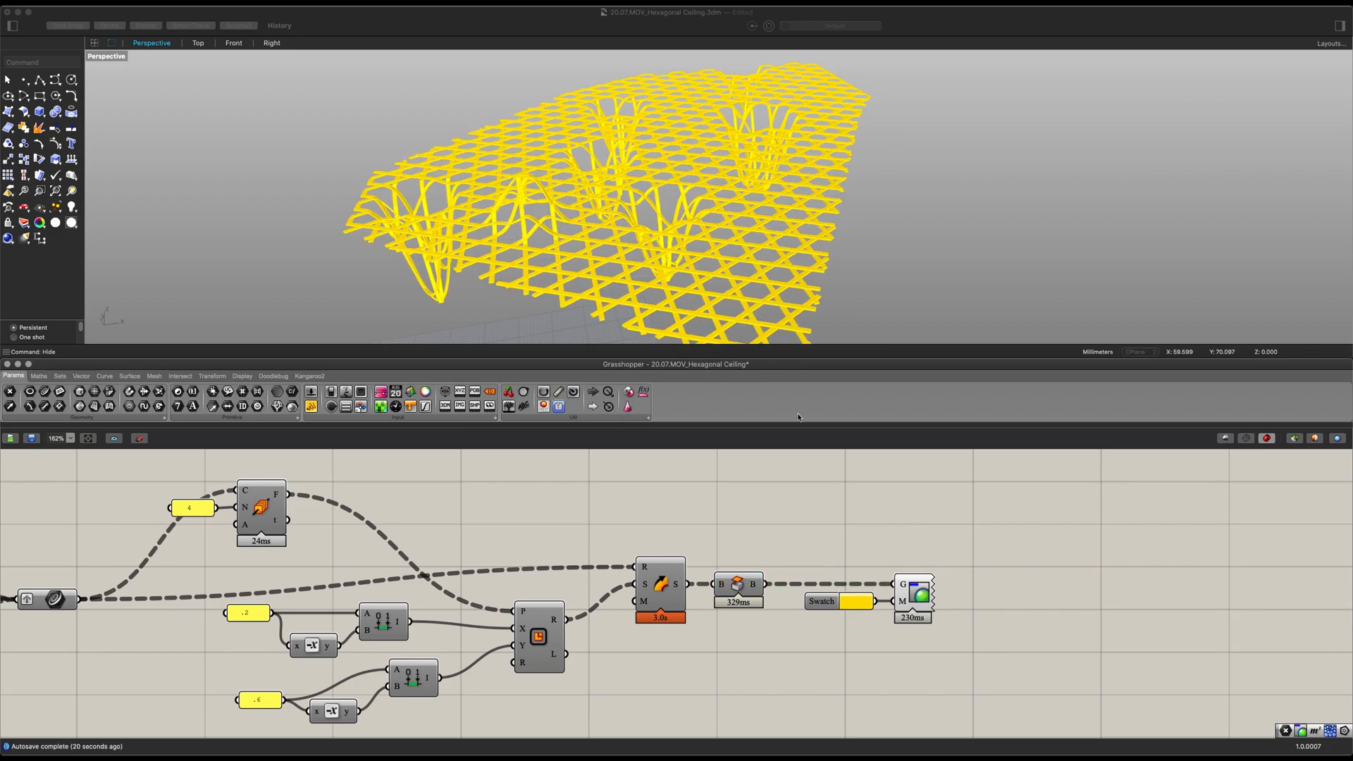
pyautogui.scroll(-5, 716, 117)
pyautogui.moveTo(715, 117); pyautogui.dragTo(678, 137, button='right')
pyautogui.scroll(5, 678, 141)
pyautogui.moveTo(768, 257); pyautogui.dragTo(672, 225, button='right')
pyautogui.scroll(-4, 708, 259)
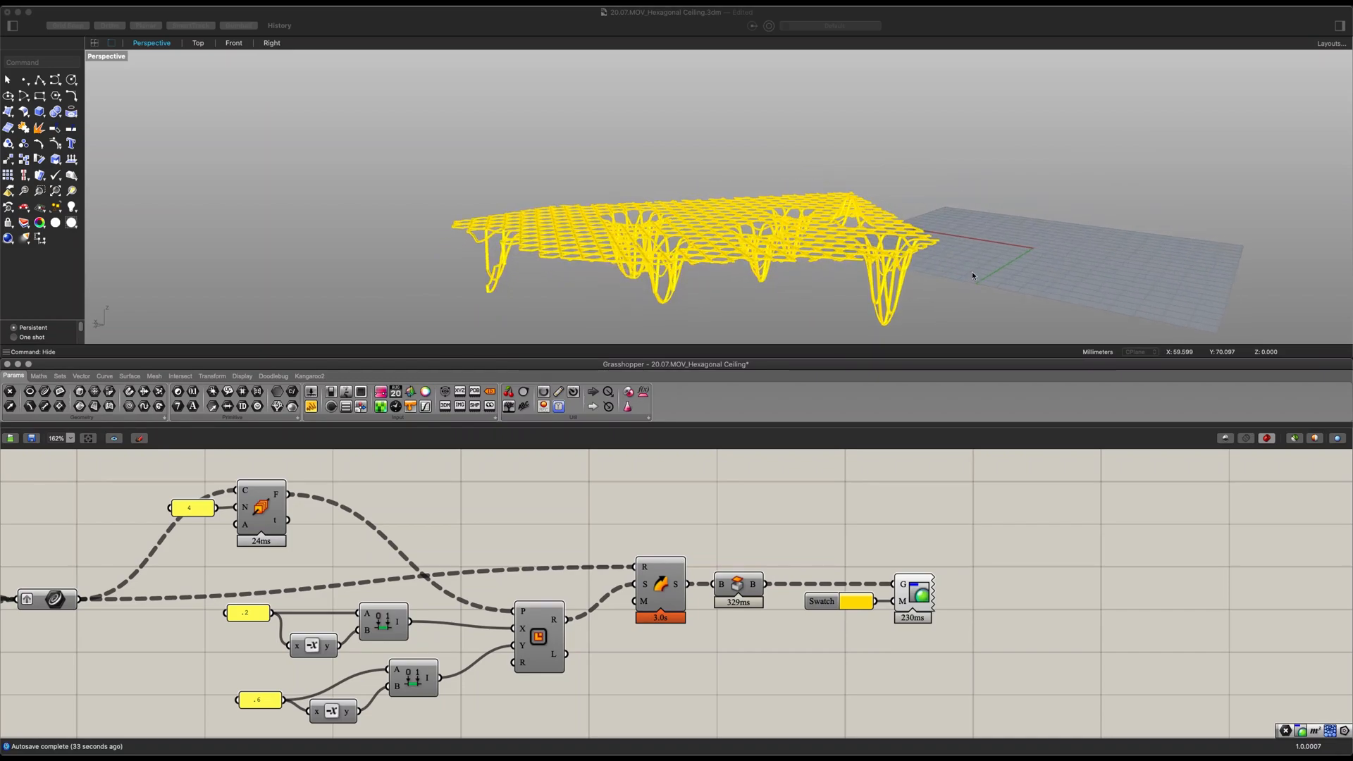